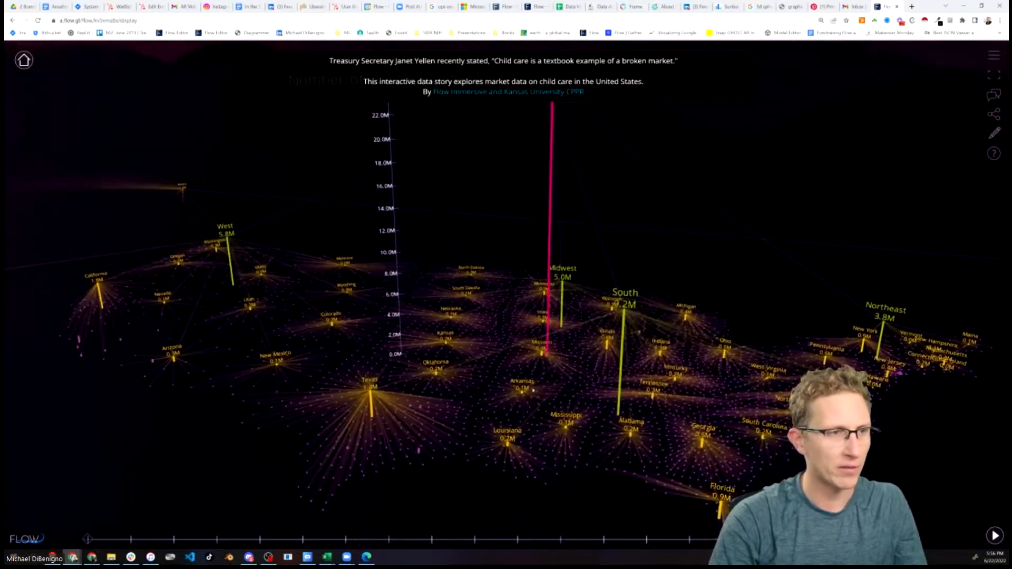
Orbit and zoom around the 3D child care map to examine the state and regional bars
scroll(386, 377, up, 5)
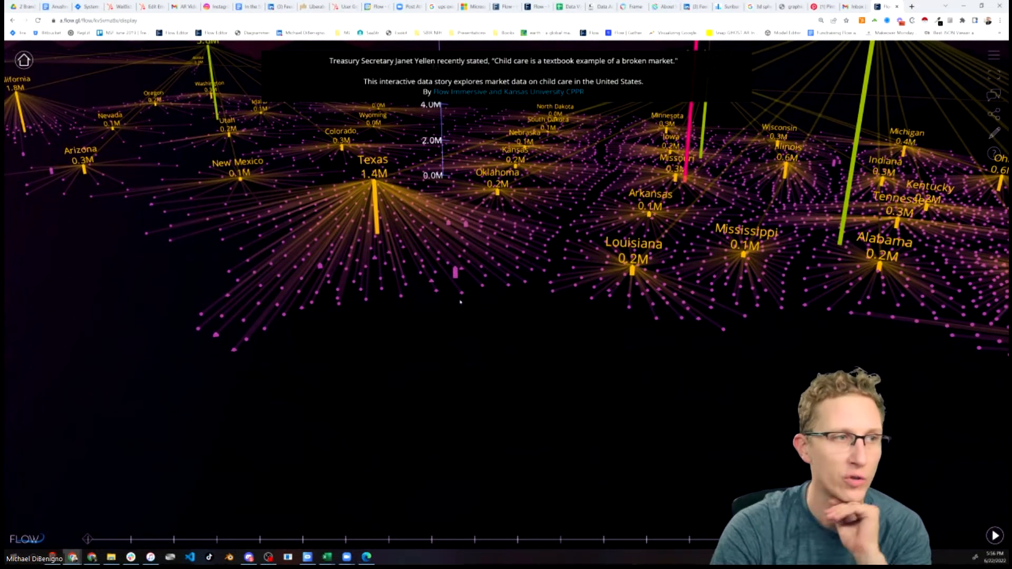
drag(586, 397, 617, 420)
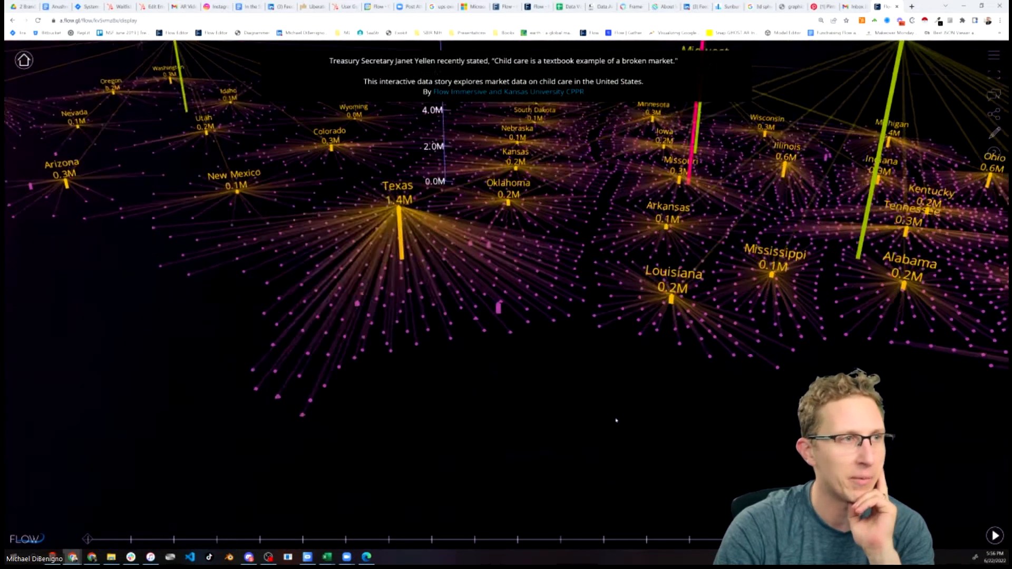
drag(546, 331, 579, 333)
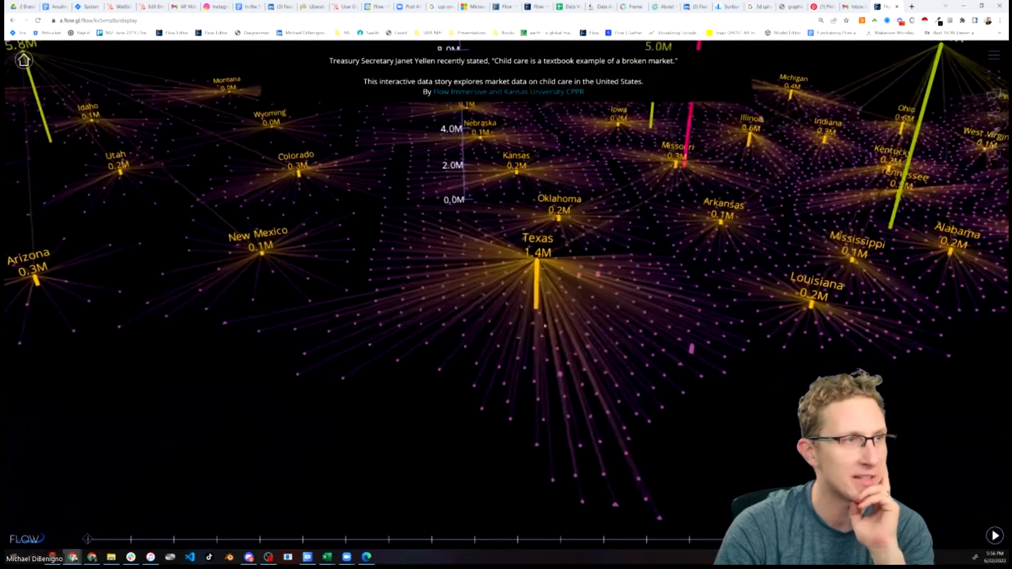
right_drag(580, 333, 733, 353)
right_drag(362, 276, 474, 369)
scroll(585, 253, down, 4)
right_drag(590, 258, 513, 425)
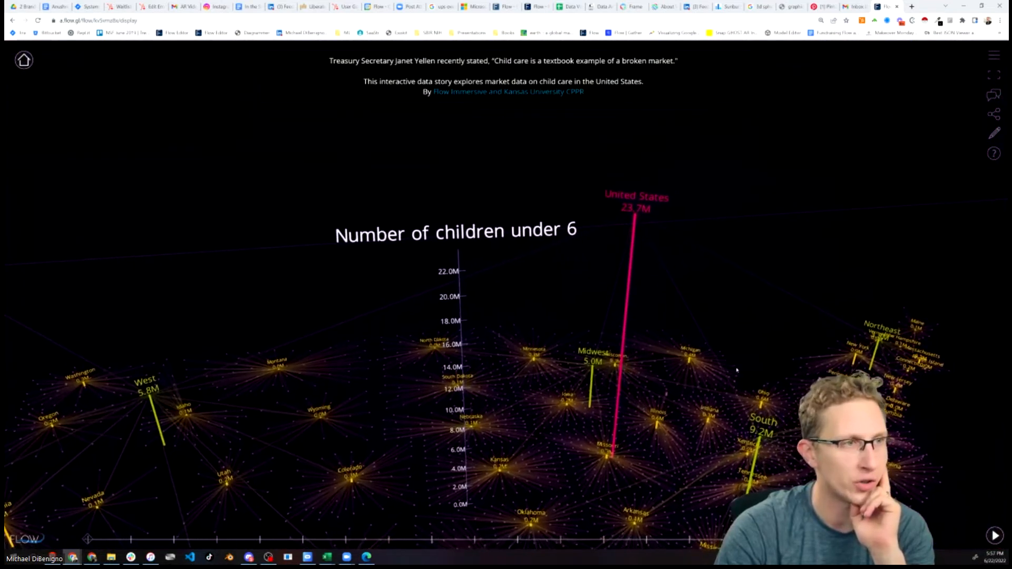
right_drag(737, 368, 661, 298)
scroll(653, 306, down, 3)
drag(633, 369, 564, 282)
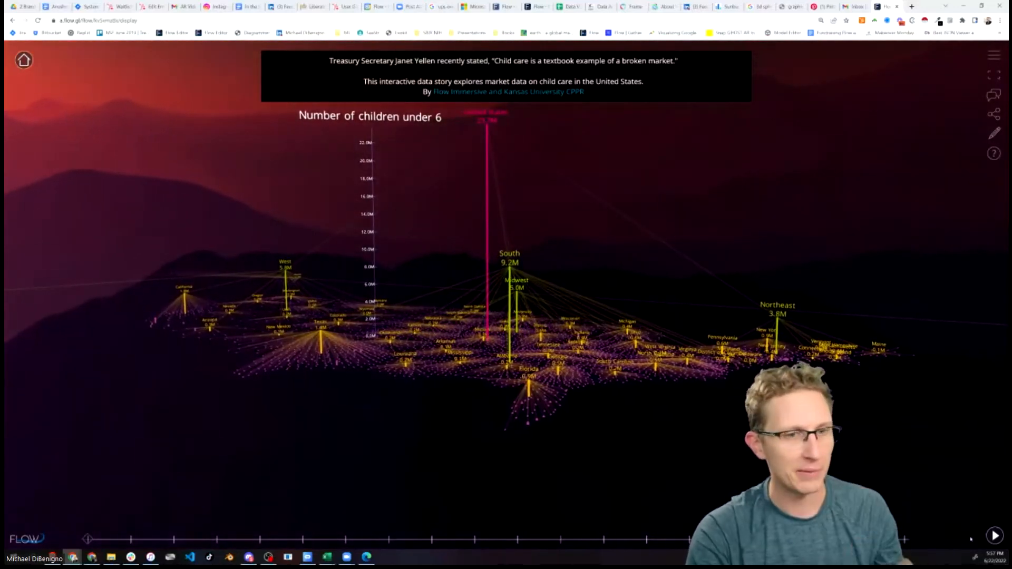
drag(468, 449, 574, 482)
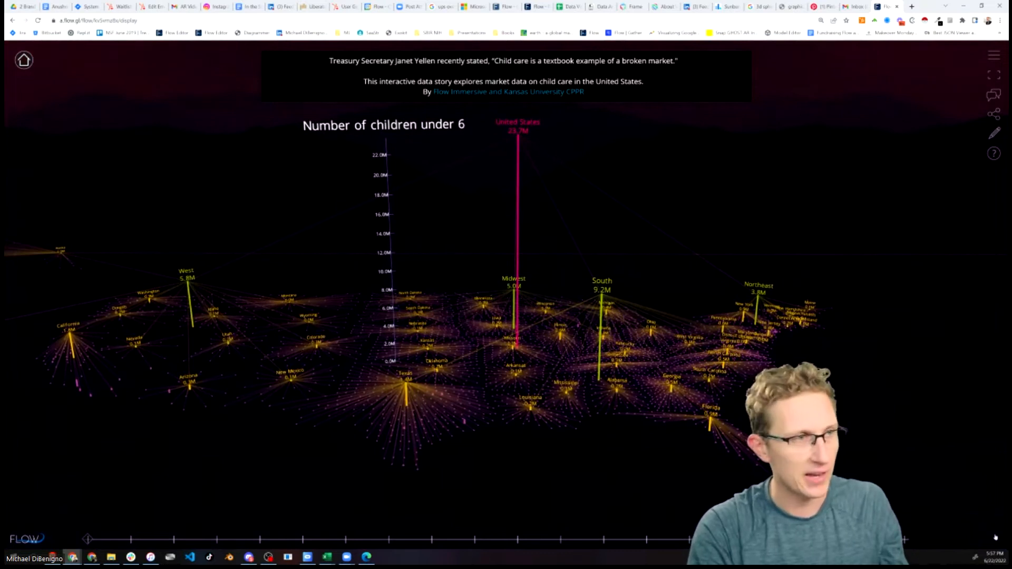
Step through the data story's slides and open the story in the editor
click(995, 537)
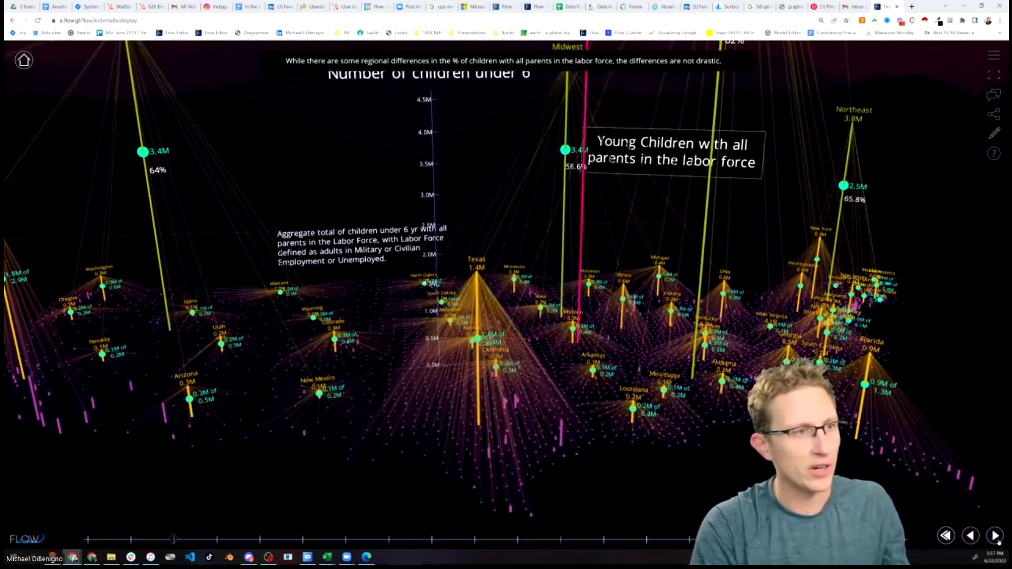
click(995, 537)
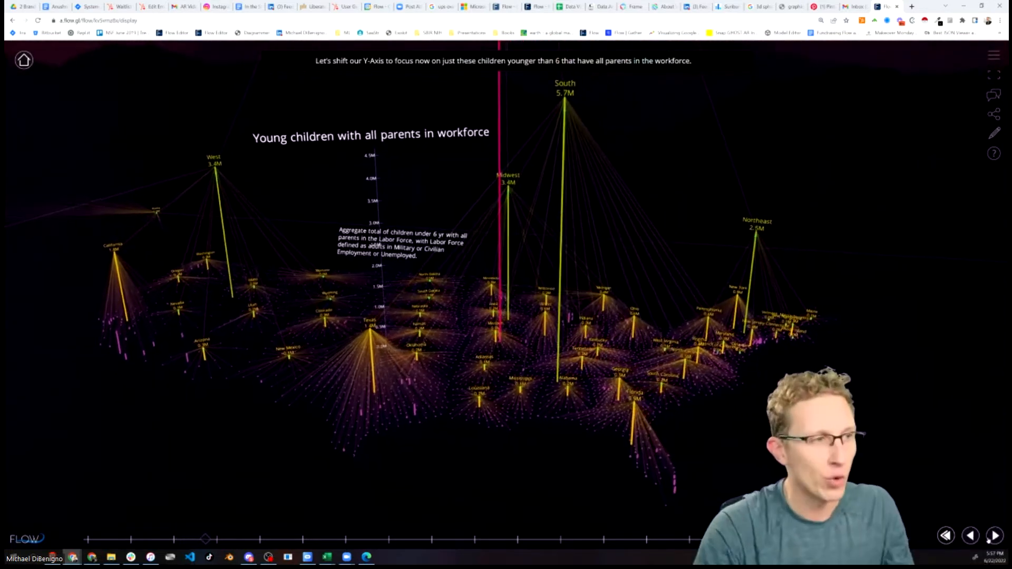
click(995, 537)
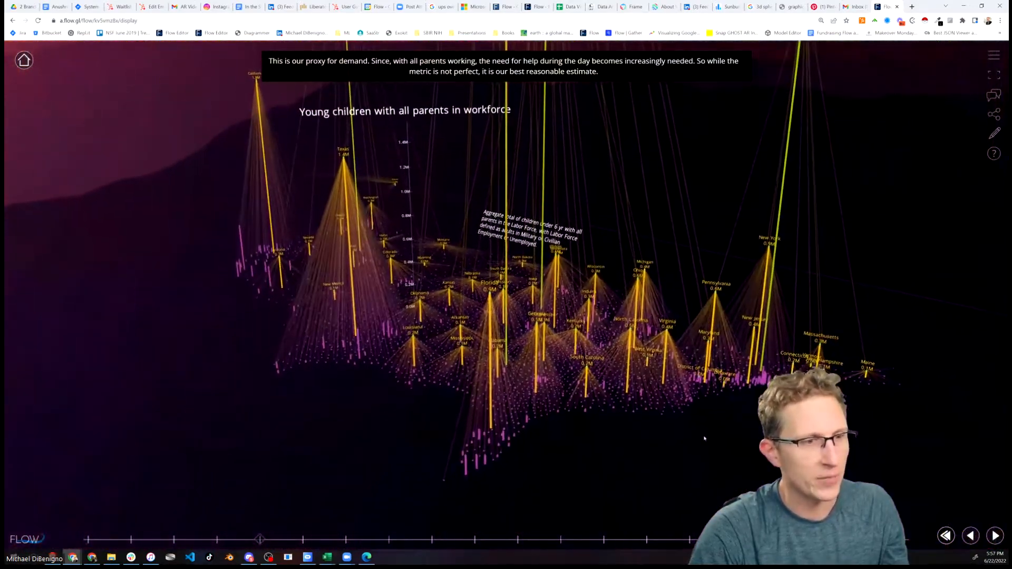
click(995, 537)
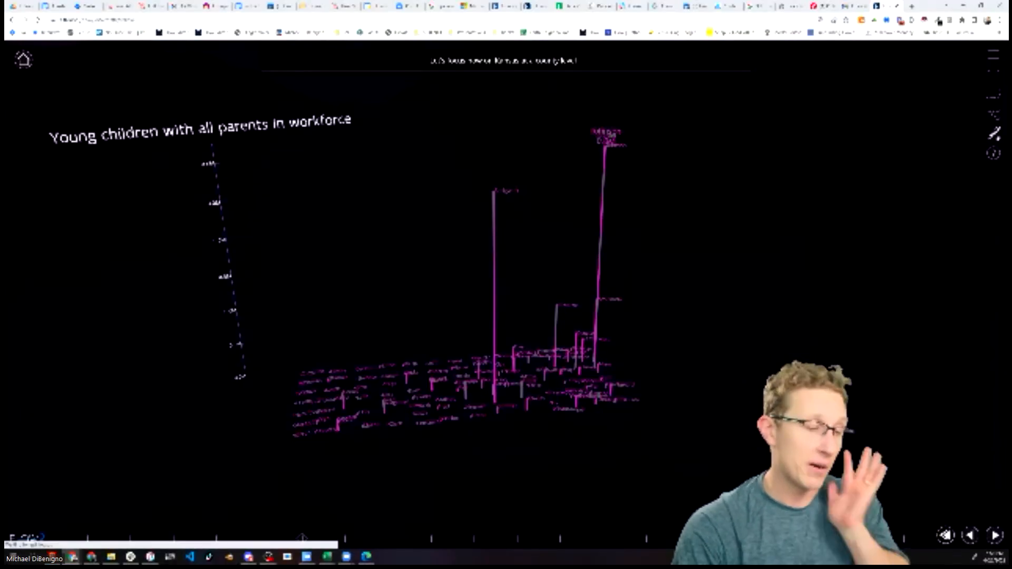
click(994, 133)
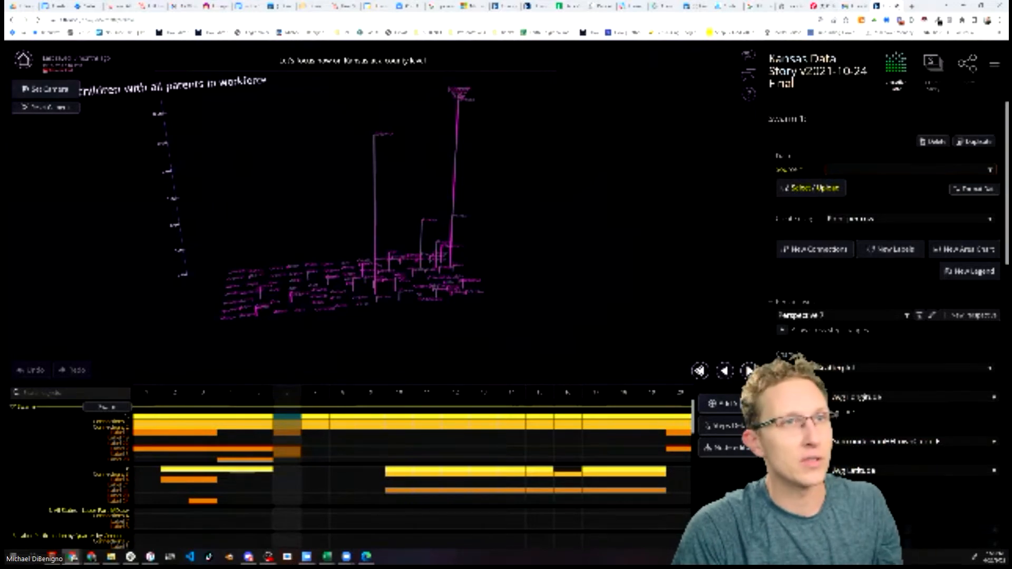
In the new flow's tab, upload TreeAndWordCloud (1).csv as the swarm's data source
click(939, 21)
click(938, 21)
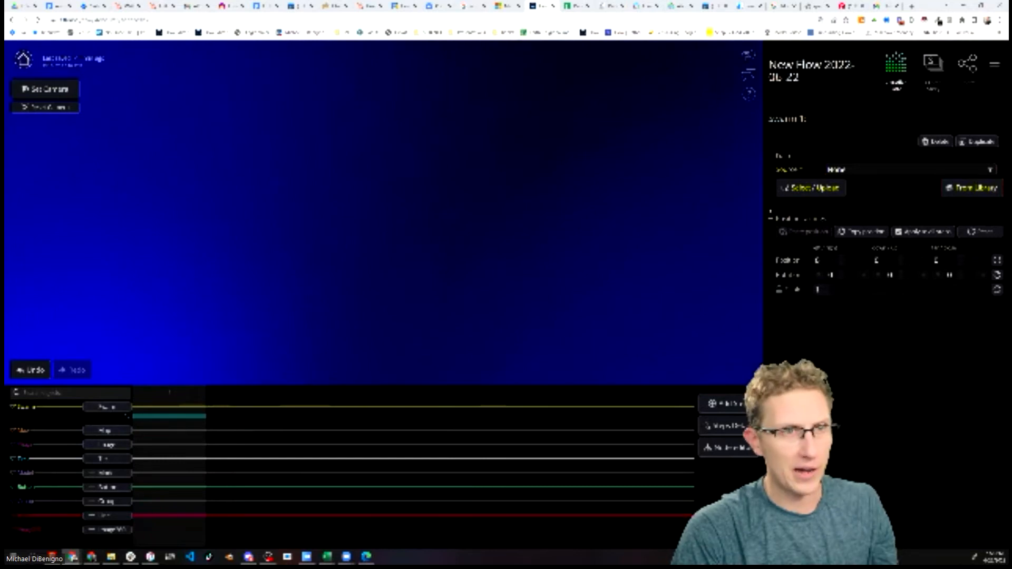
click(811, 187)
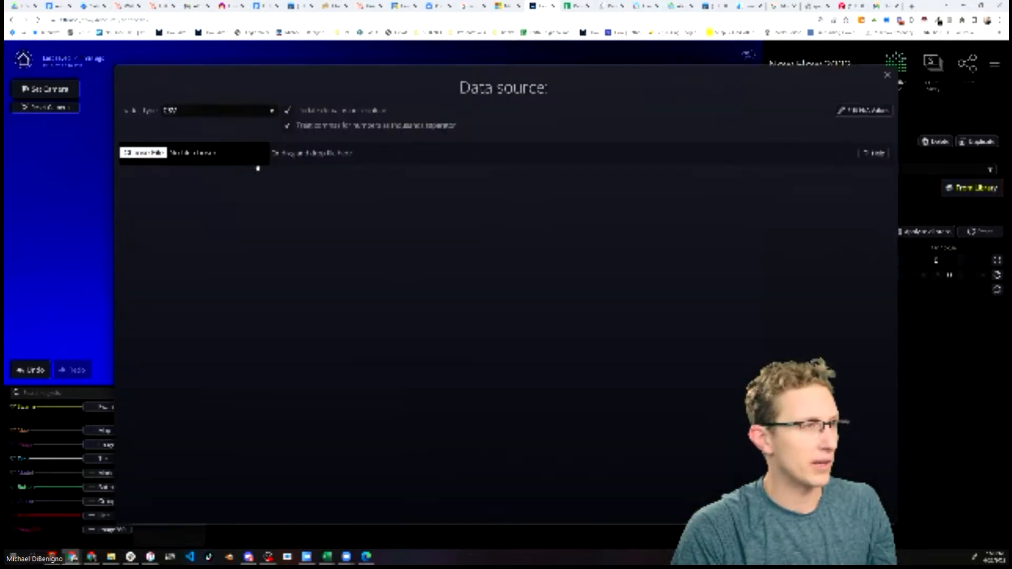
click(153, 153)
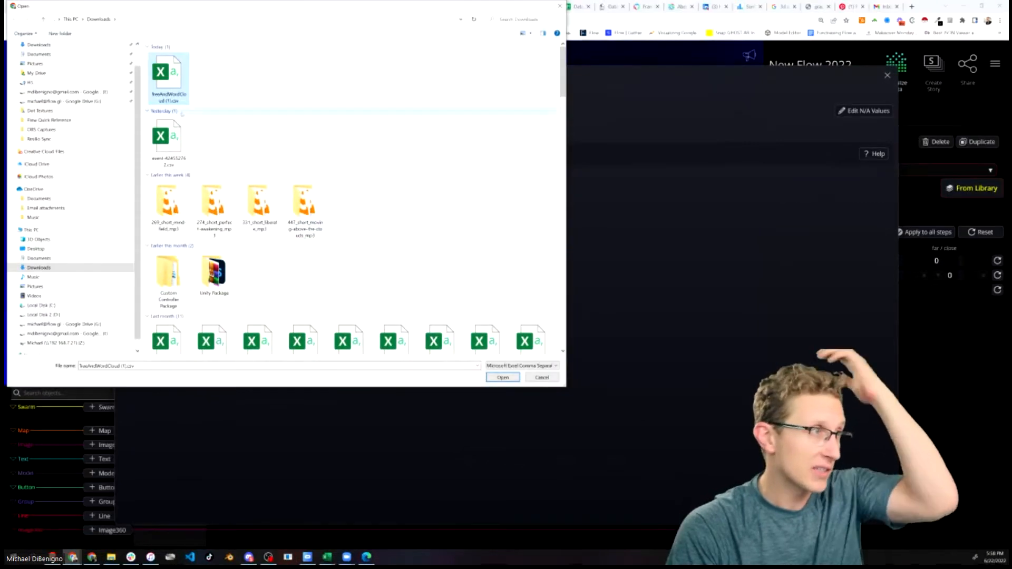
double_click(174, 73)
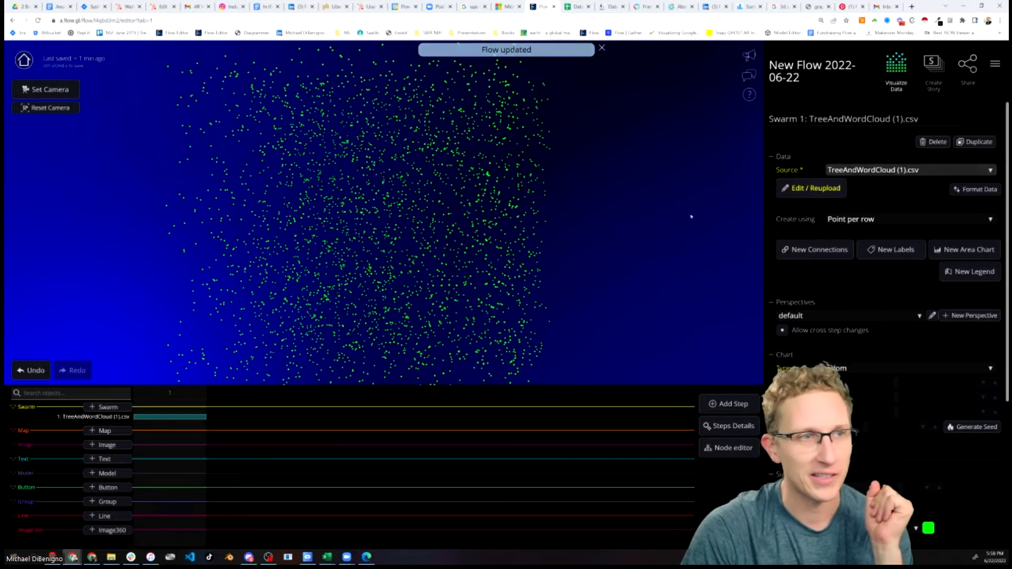
Group the source data table by Country, Region, State and County
click(812, 188)
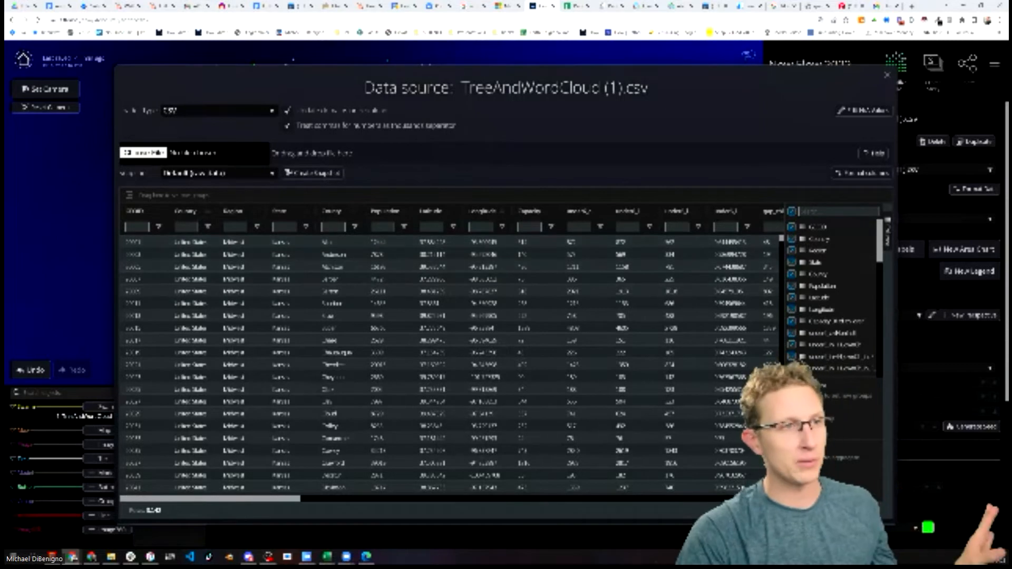
drag(295, 499, 283, 524)
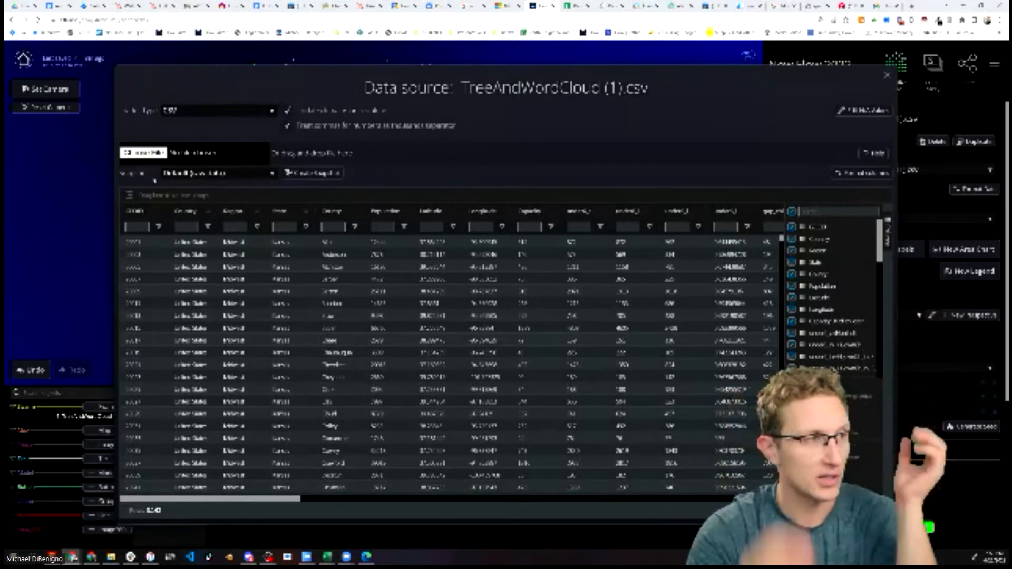
drag(207, 213, 164, 194)
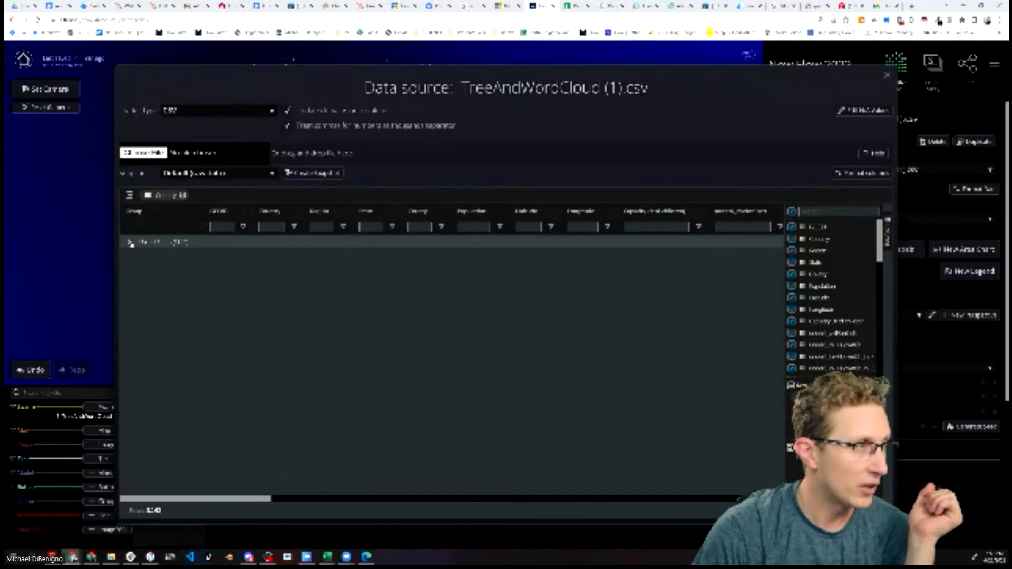
click(130, 242)
drag(331, 212, 243, 197)
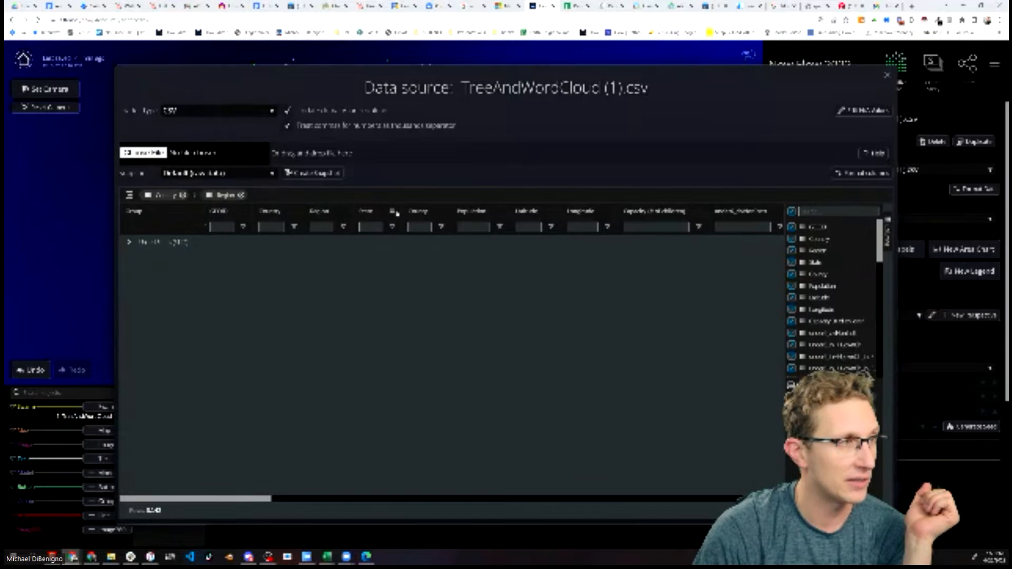
drag(391, 211, 292, 196)
drag(441, 212, 361, 196)
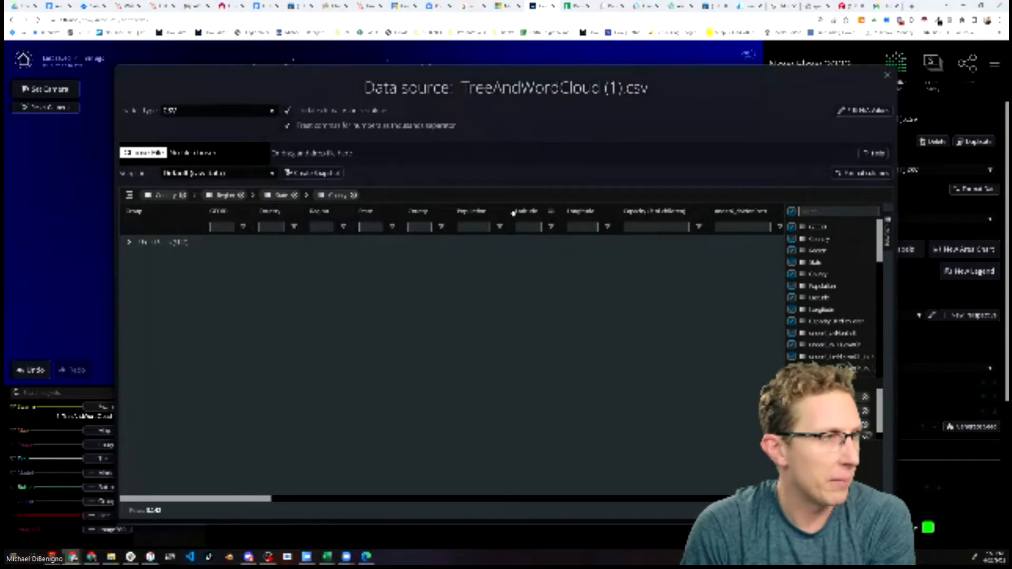
Expand the United States, Midwest and Kansas groups down to individual counties
click(129, 242)
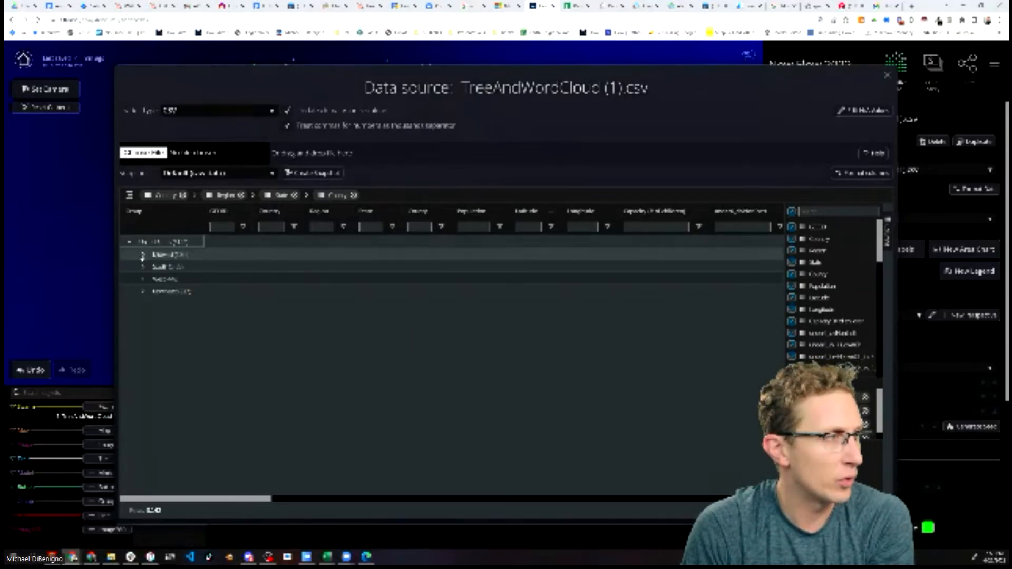
click(142, 255)
click(157, 267)
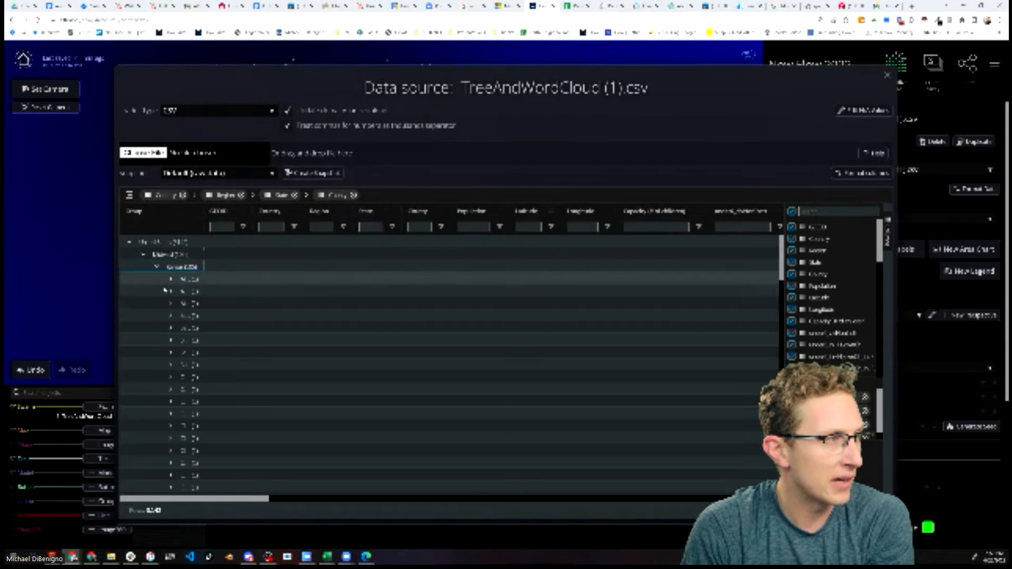
click(171, 279)
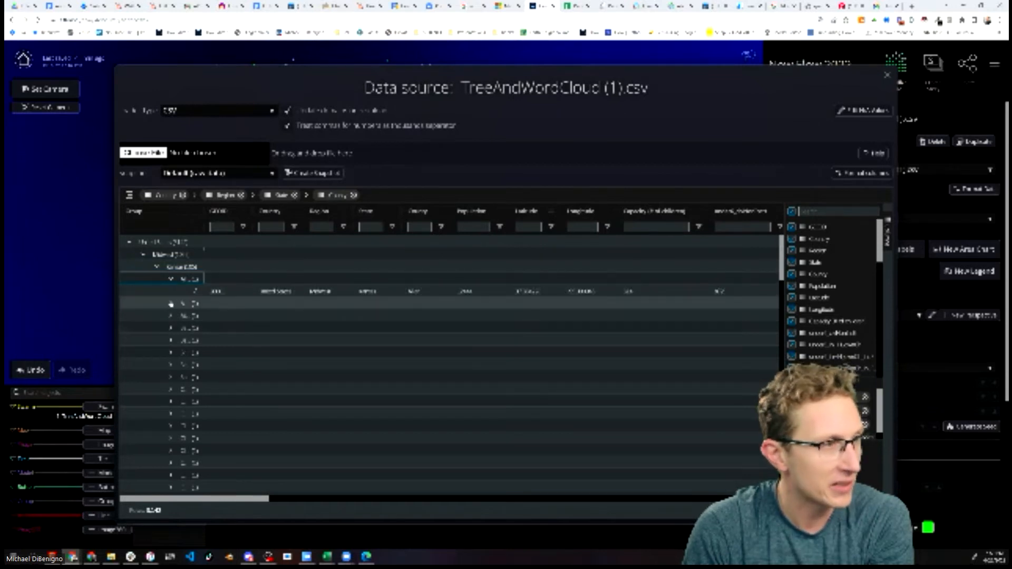
click(170, 304)
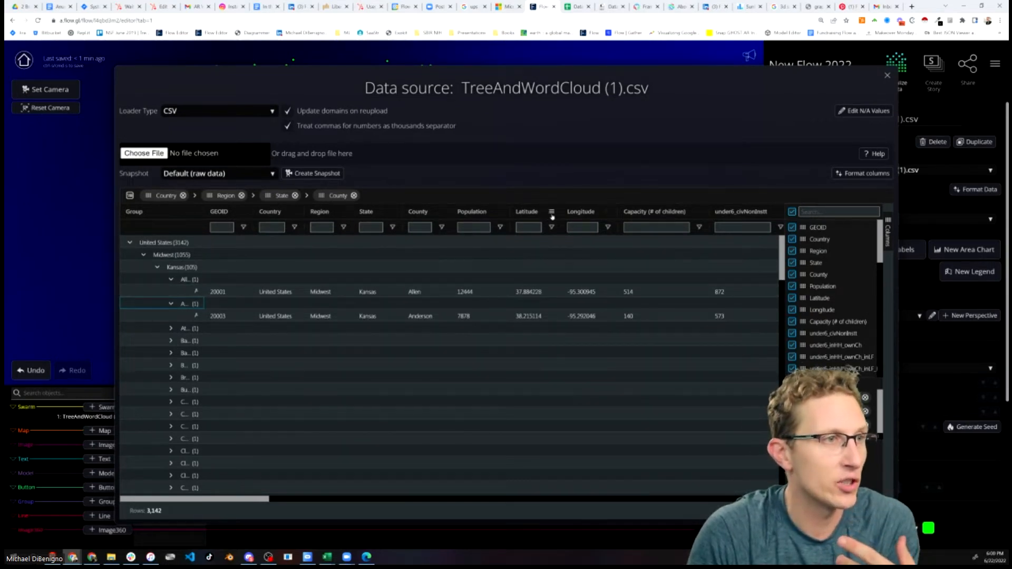
Set the value aggregation of the Latitude and Longitude columns to avg
click(551, 213)
mouse_move(565, 247)
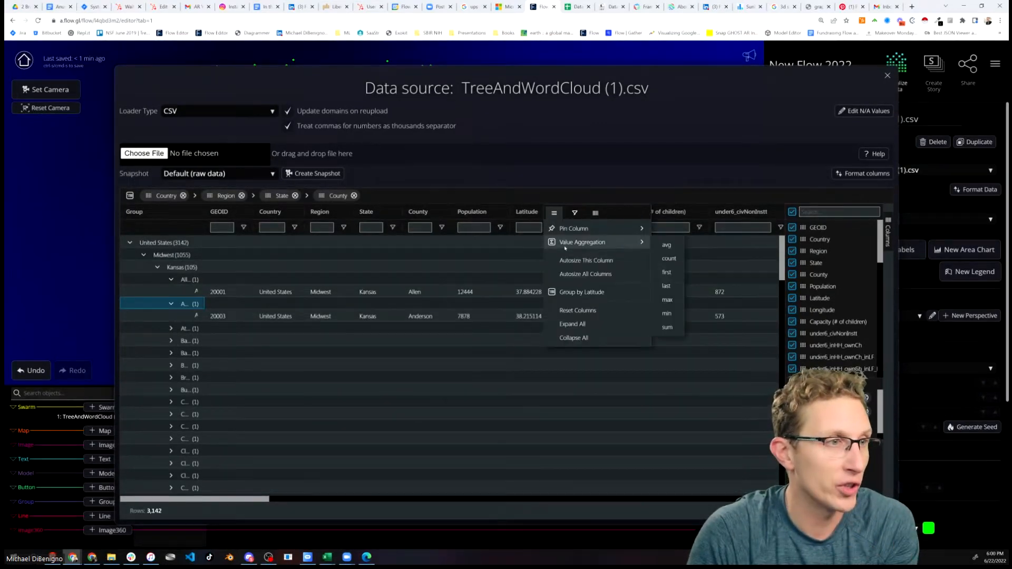
click(666, 244)
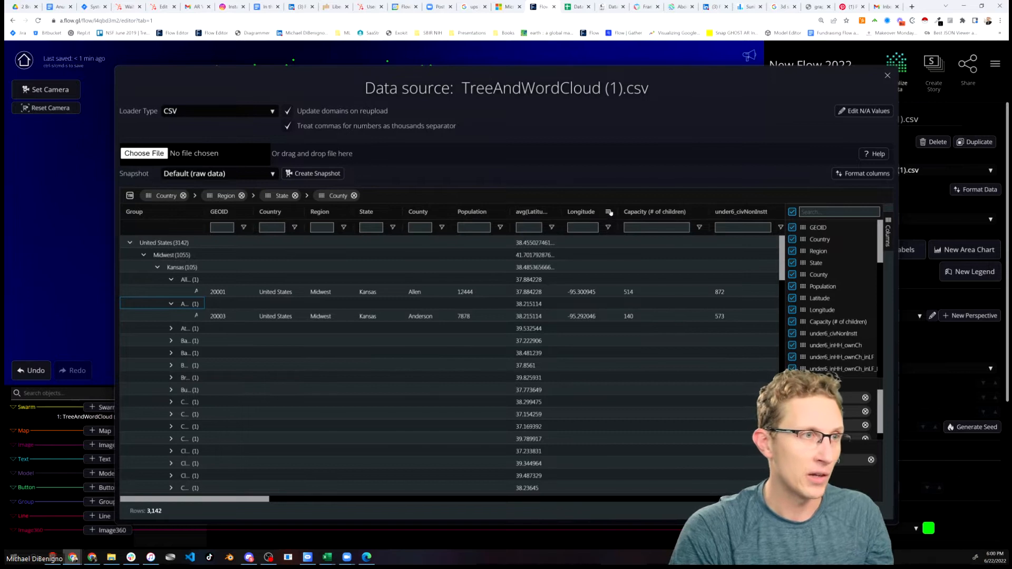
click(609, 212)
mouse_move(686, 242)
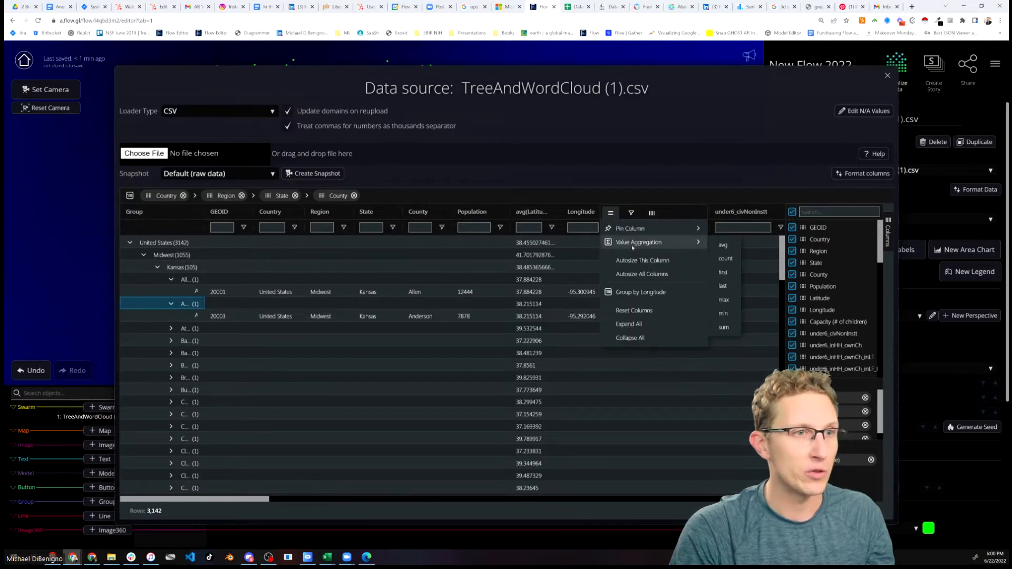
click(723, 245)
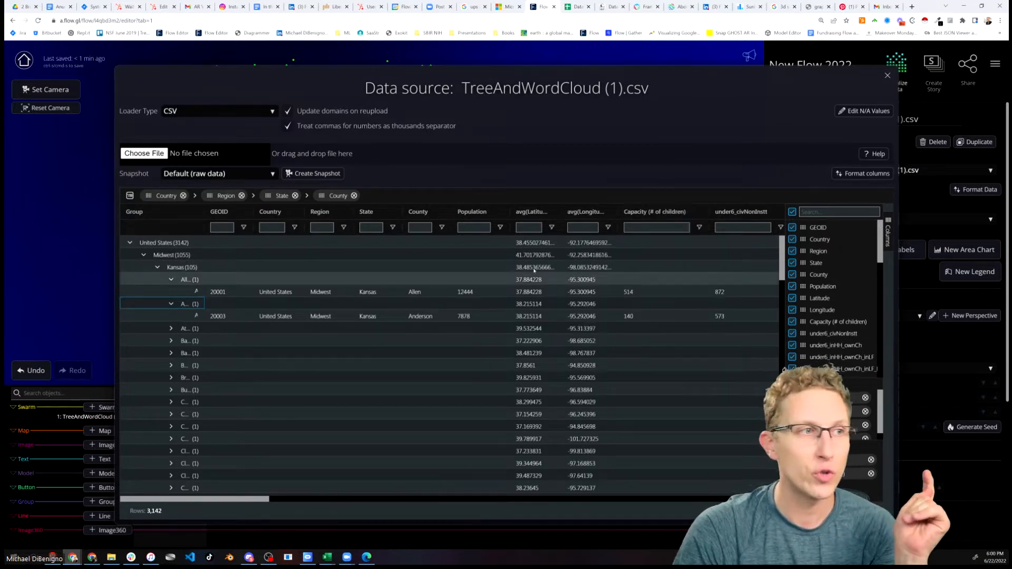
Try filtering and sorting the table by the Population column
click(500, 228)
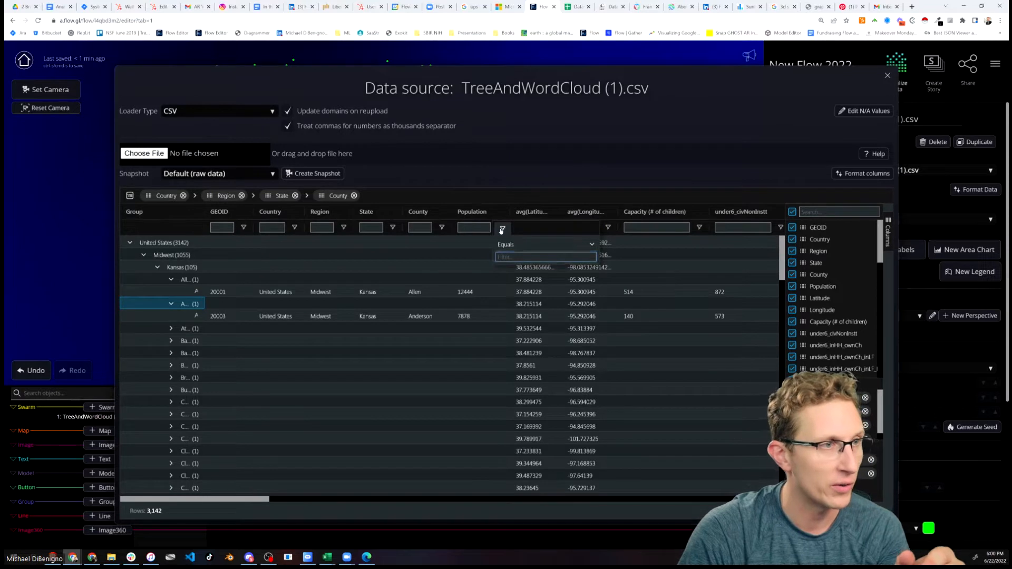
click(468, 263)
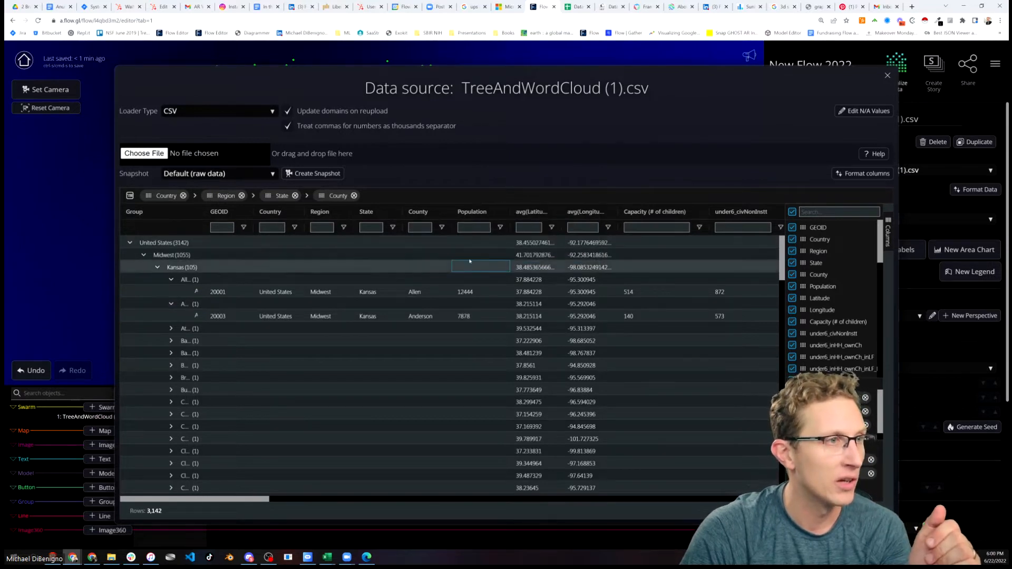
click(501, 214)
click(483, 252)
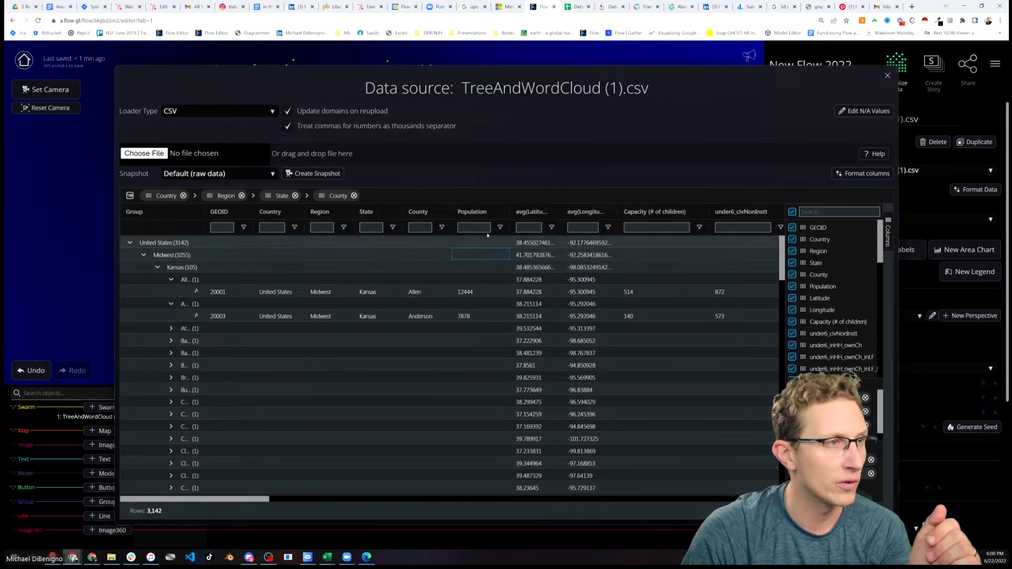
click(502, 213)
click(484, 217)
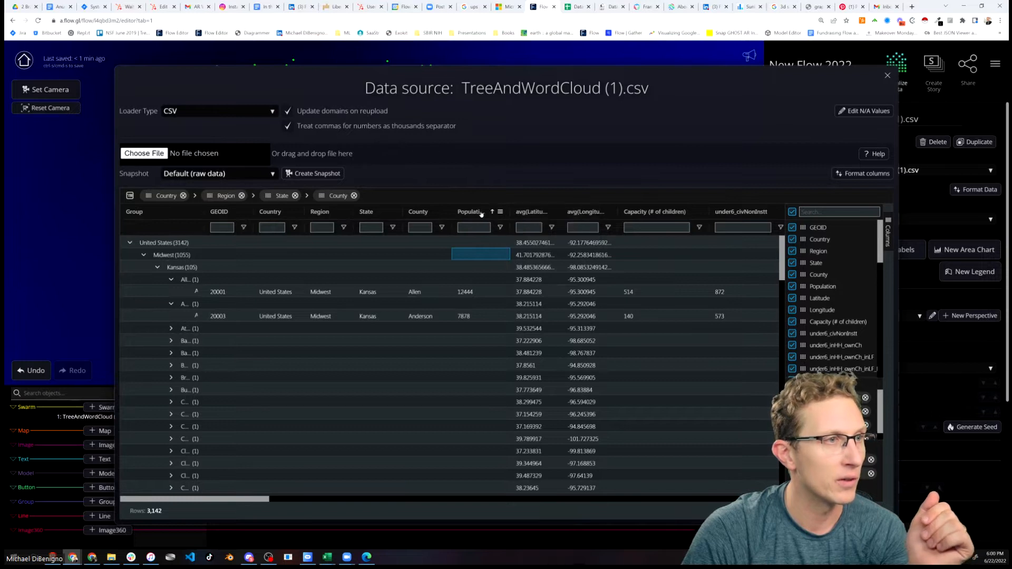
Set the value aggregation of the Population column to sum
click(533, 216)
click(501, 213)
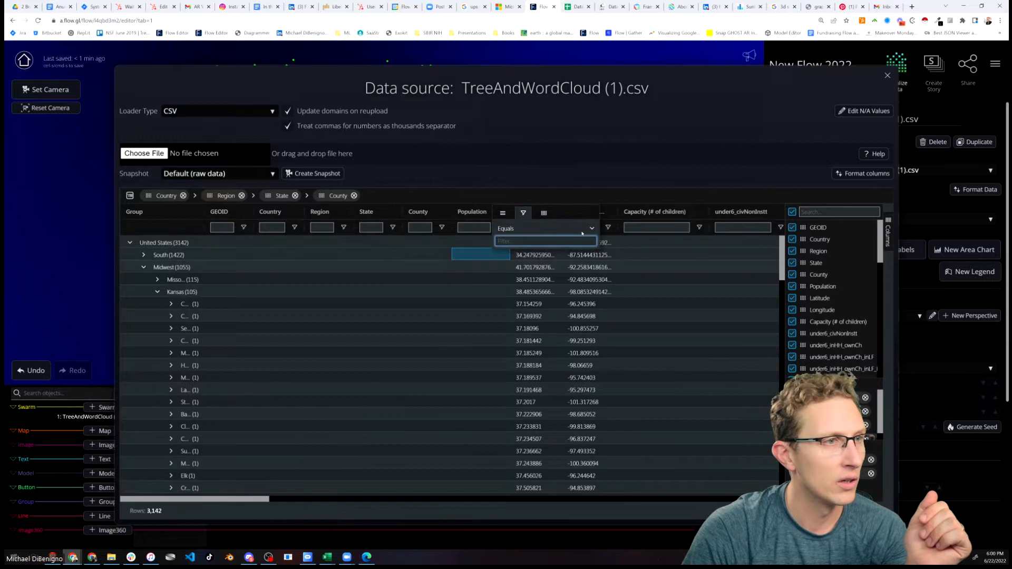
click(502, 213)
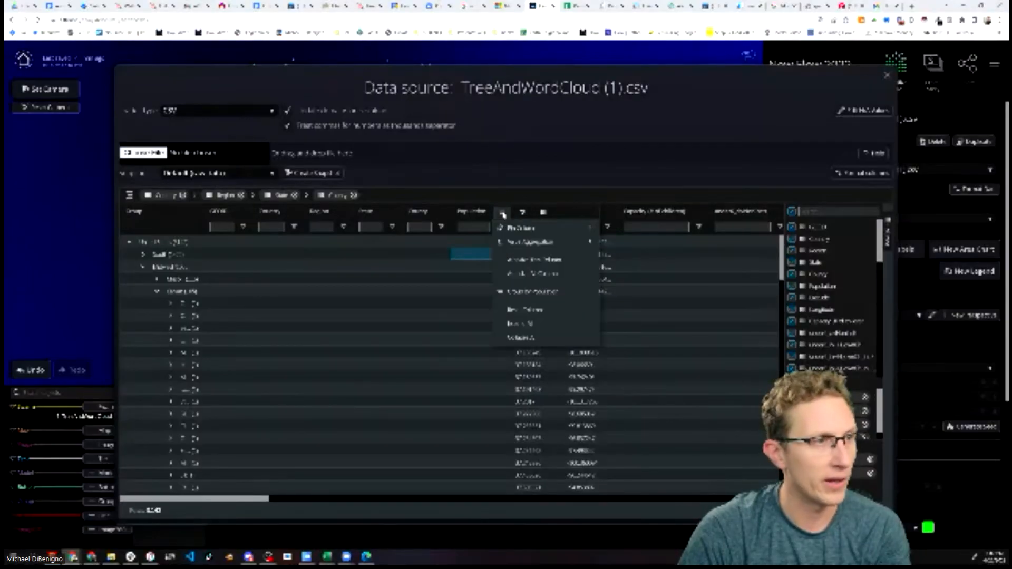
click(523, 213)
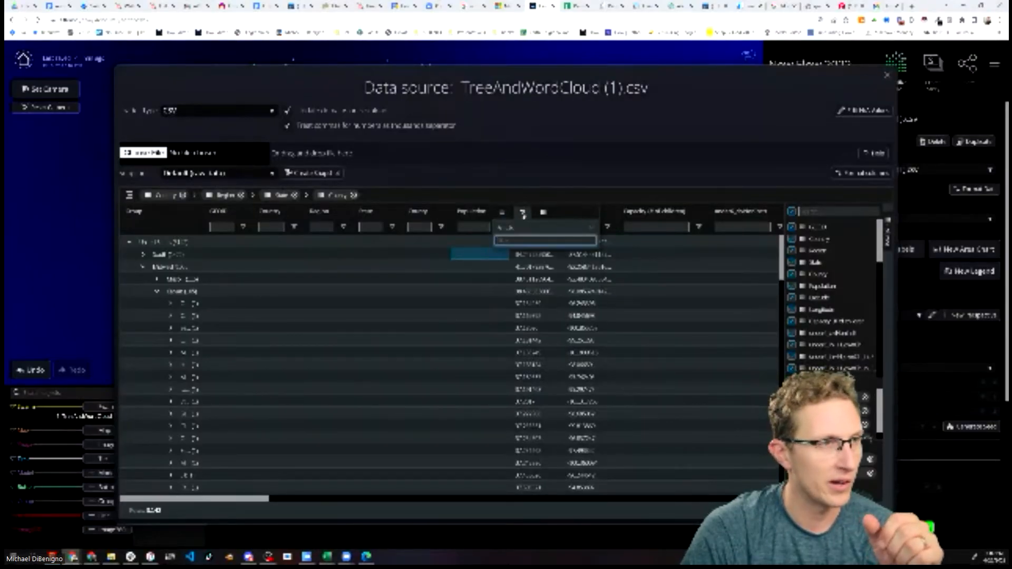
click(502, 213)
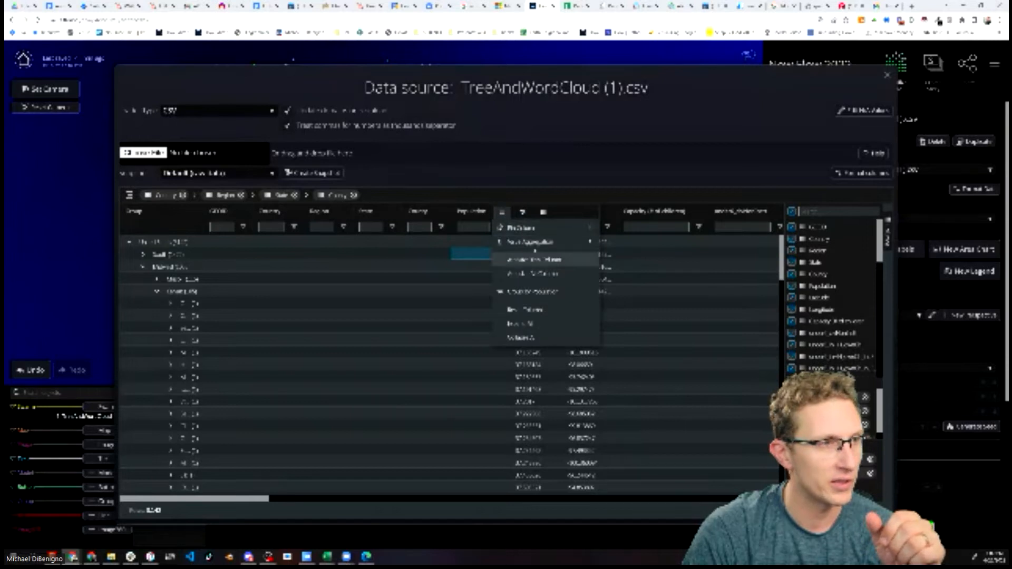
mouse_move(528, 241)
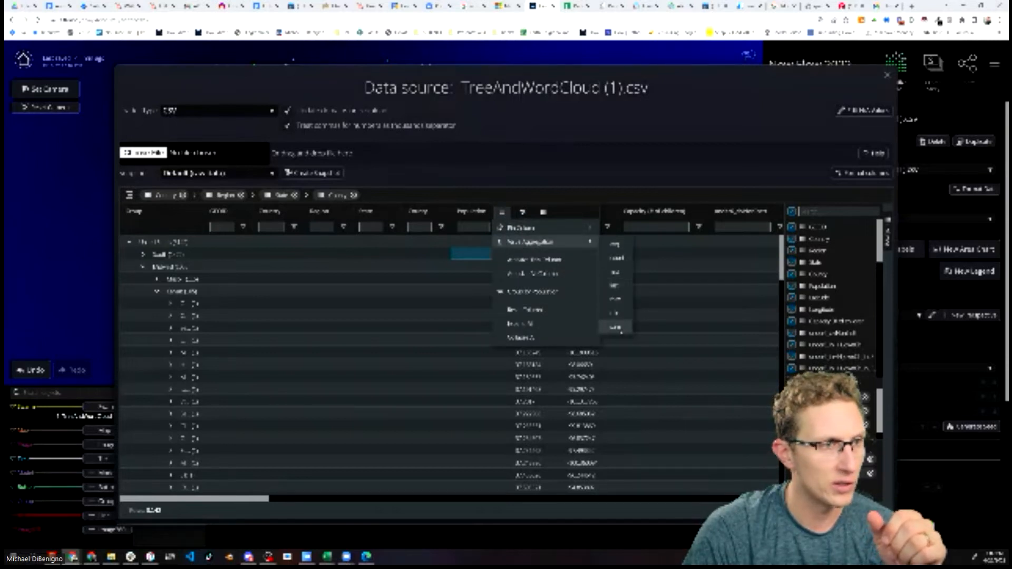
click(615, 327)
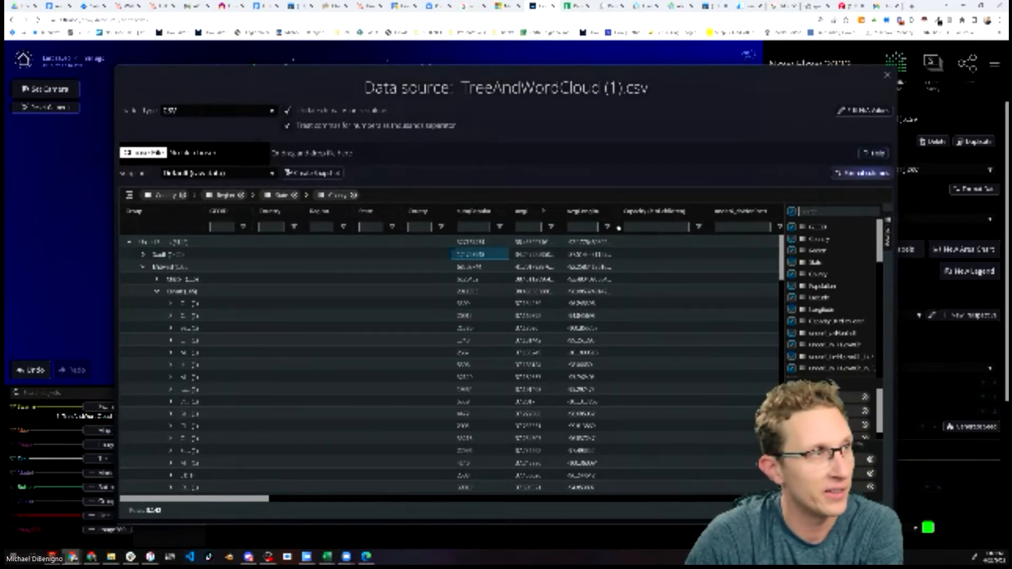
Format the Population column with 1M rounding and a precision of 1
click(864, 173)
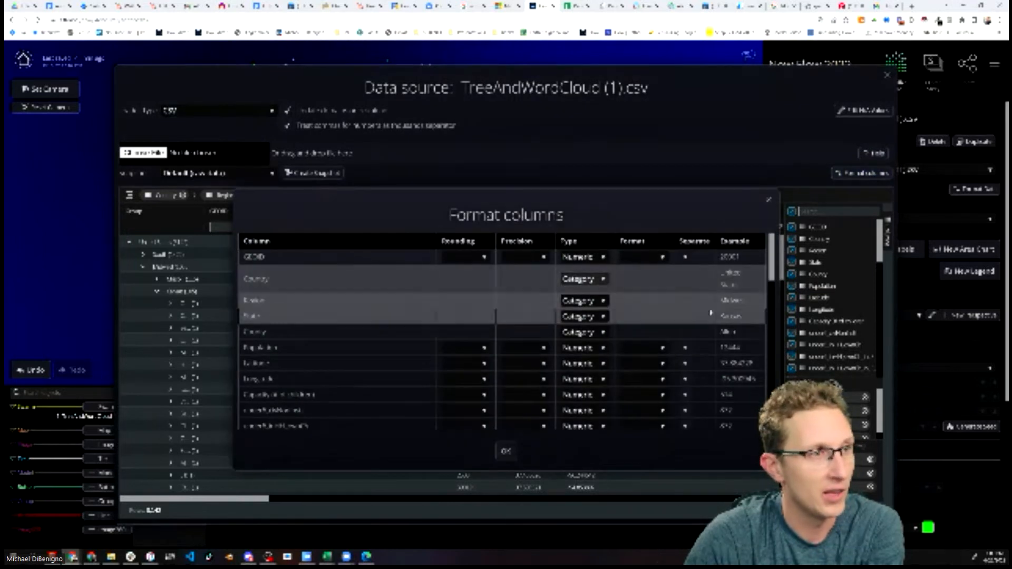
scroll(659, 295, down, 2)
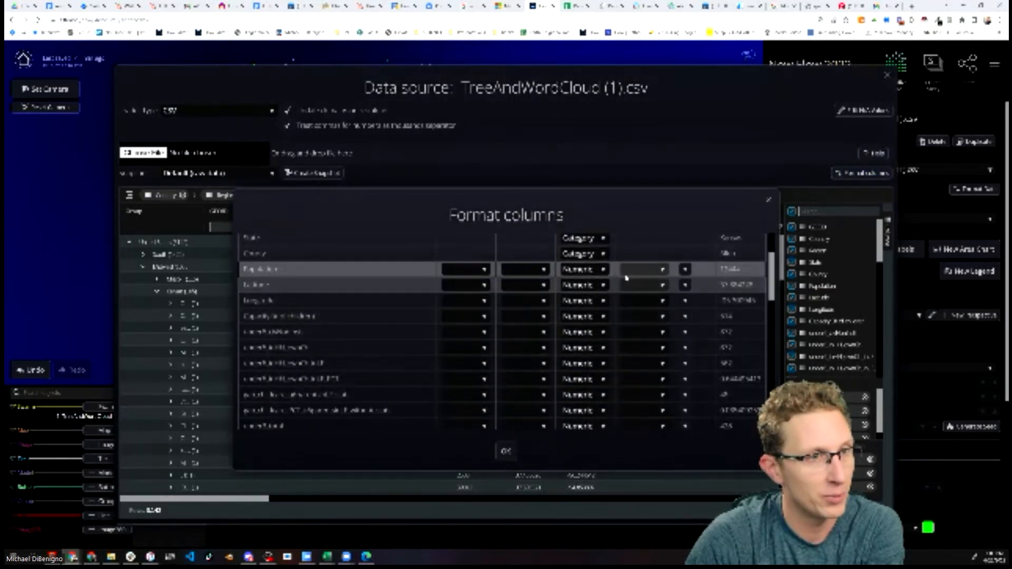
scroll(667, 342, up, 2)
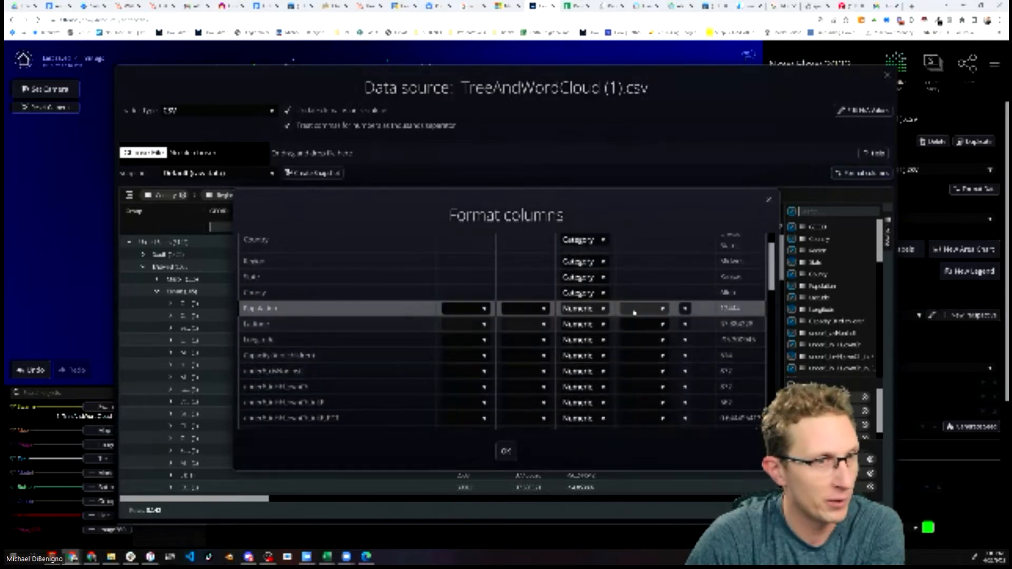
click(602, 314)
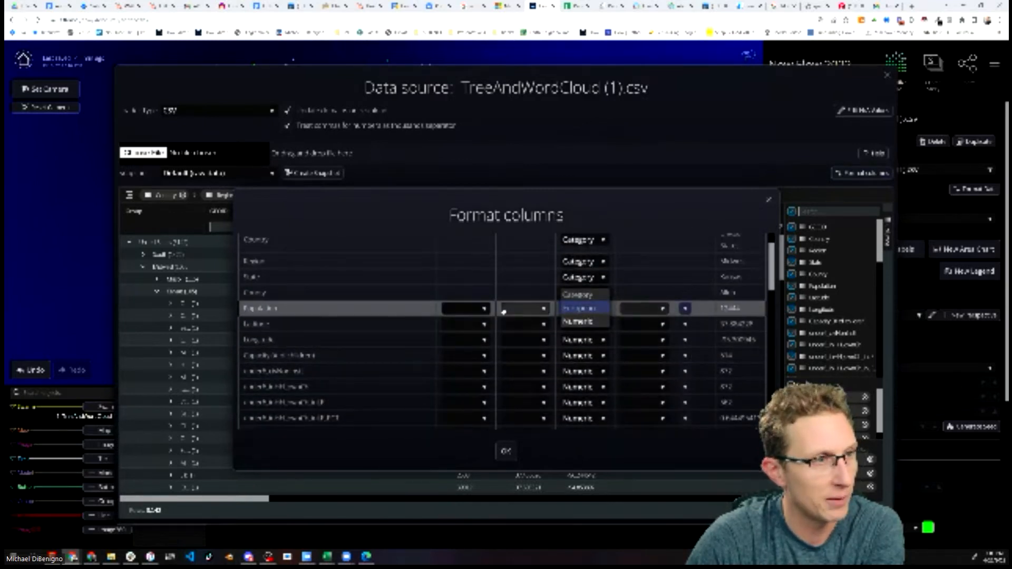
click(483, 309)
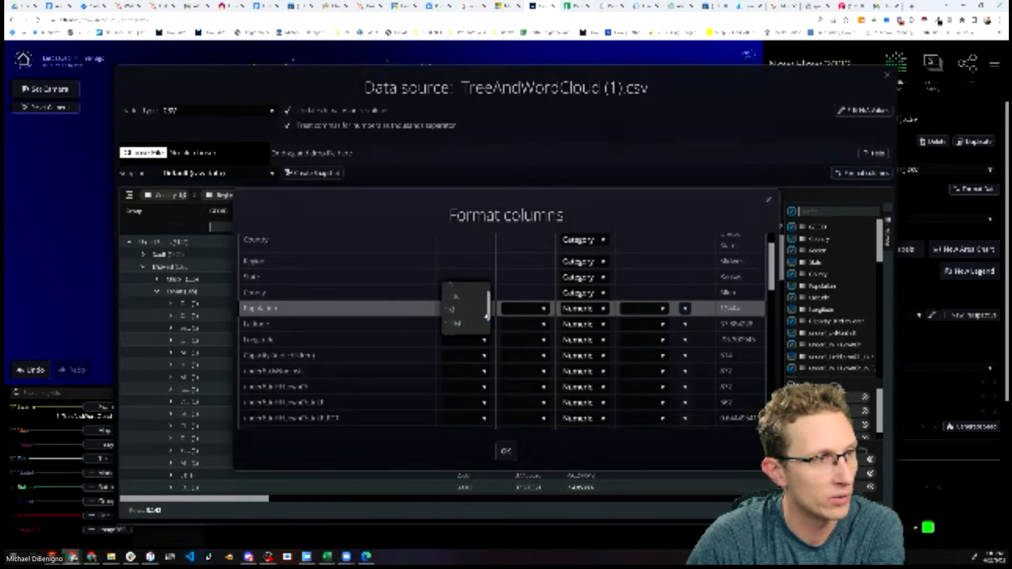
scroll(462, 310, up, 1)
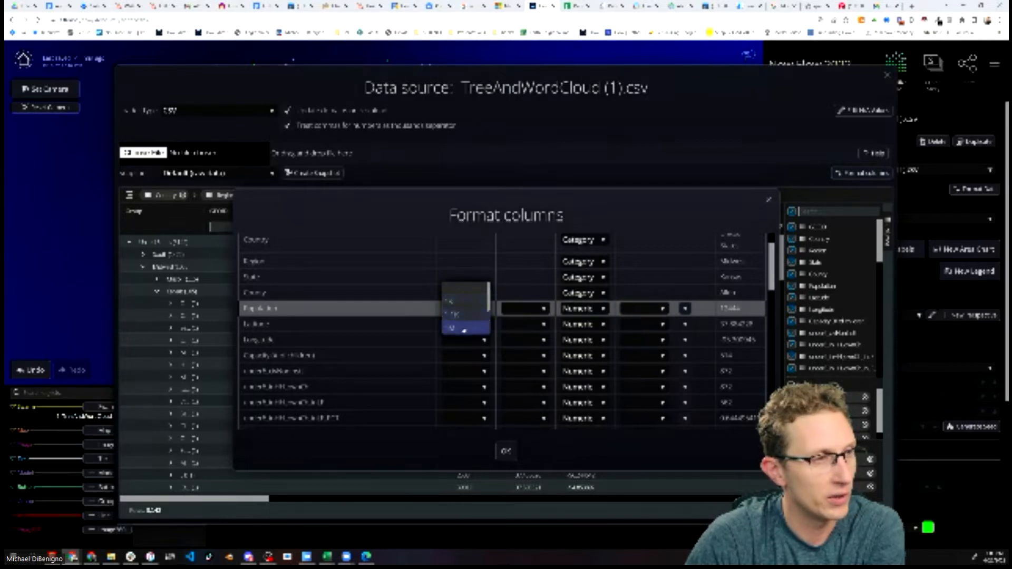
click(464, 328)
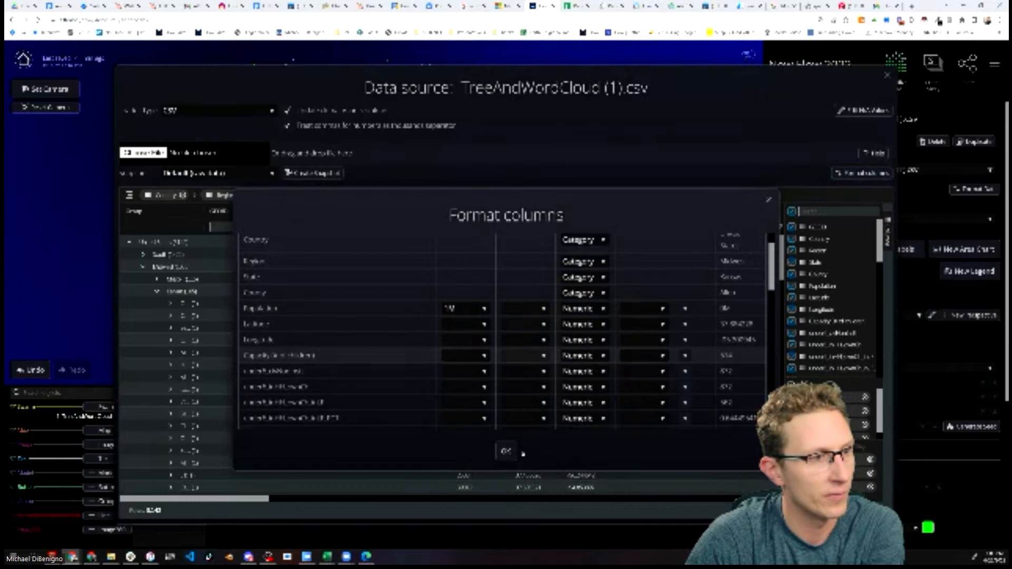
click(532, 309)
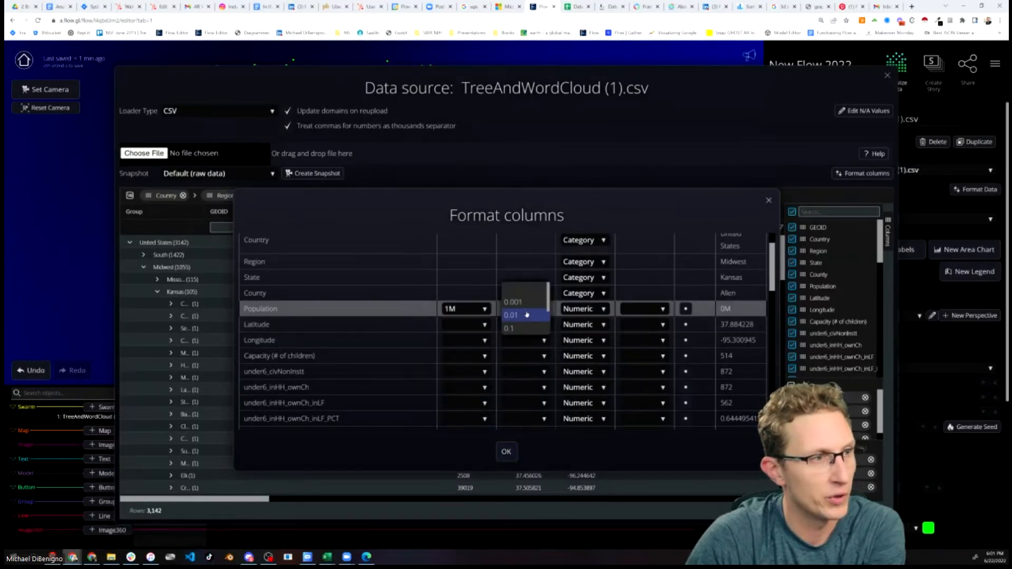
scroll(527, 316, down, 2)
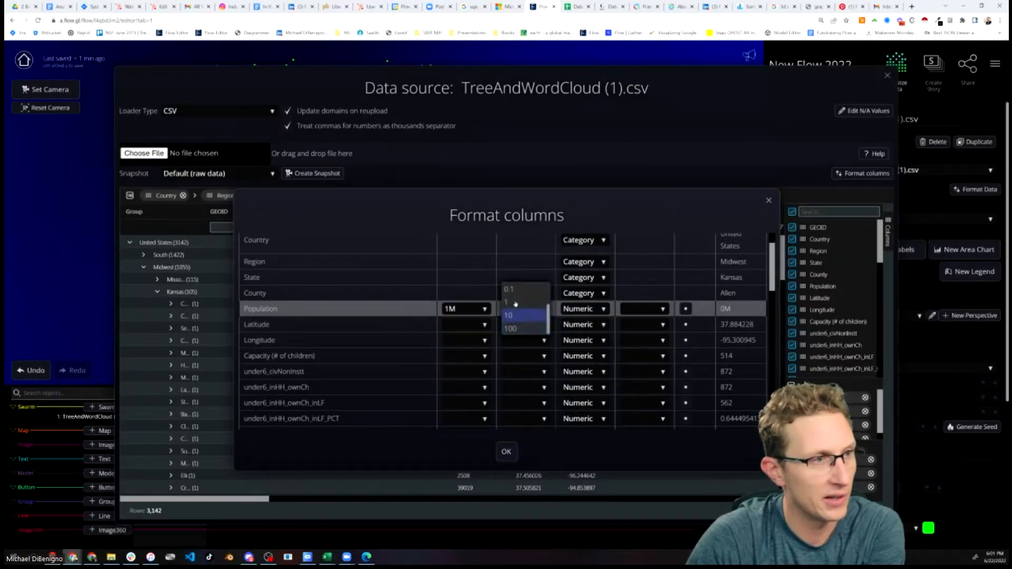
click(514, 439)
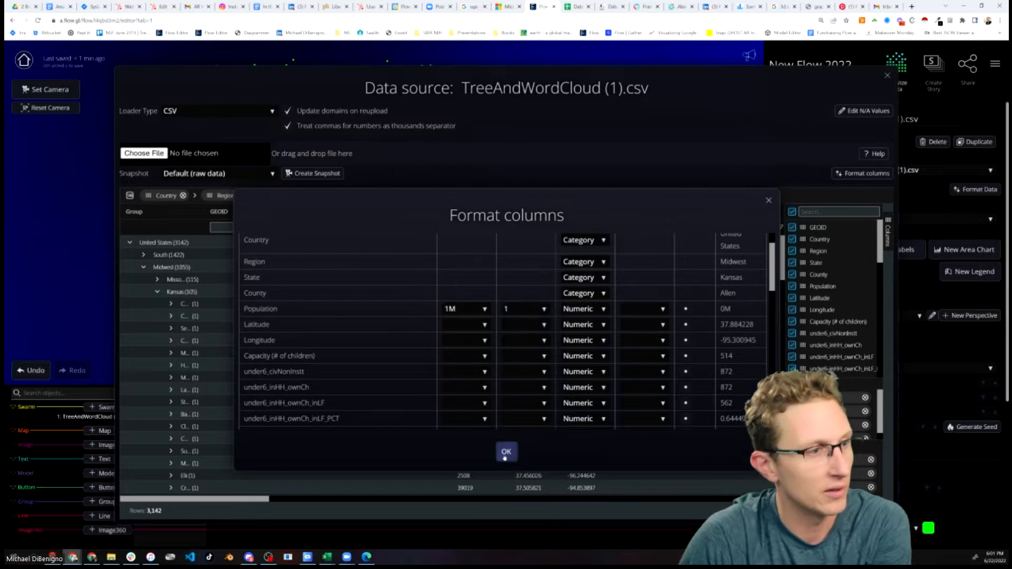
click(507, 452)
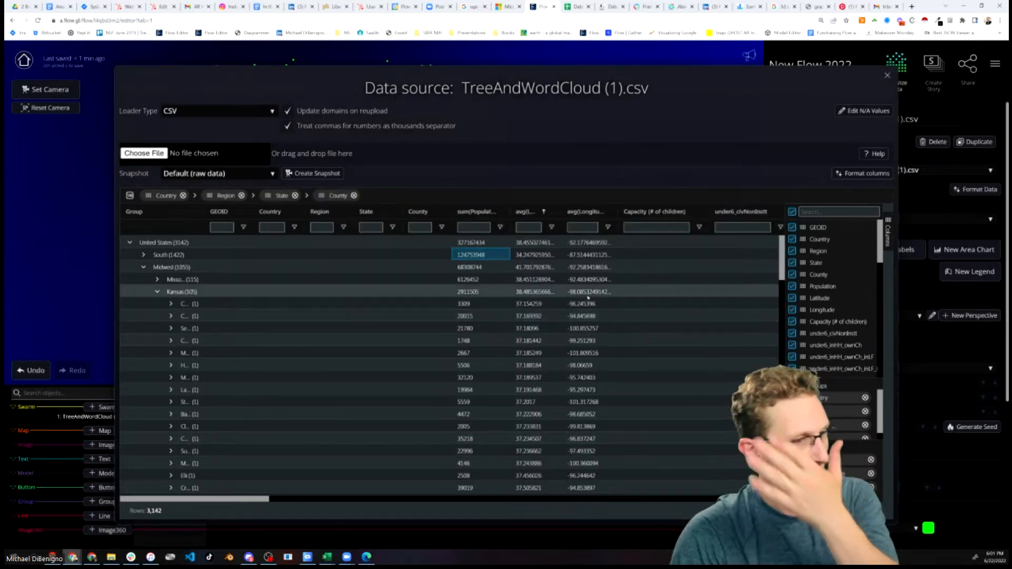
Create a snapshot of the grouped table and set the swarm's data snapshot to Snapshot 1
click(313, 174)
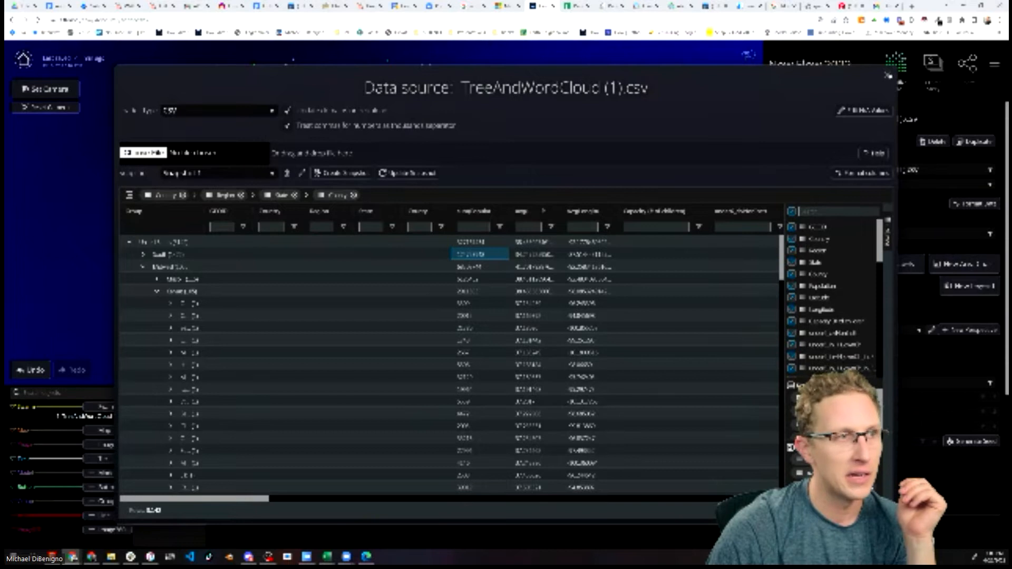
click(888, 76)
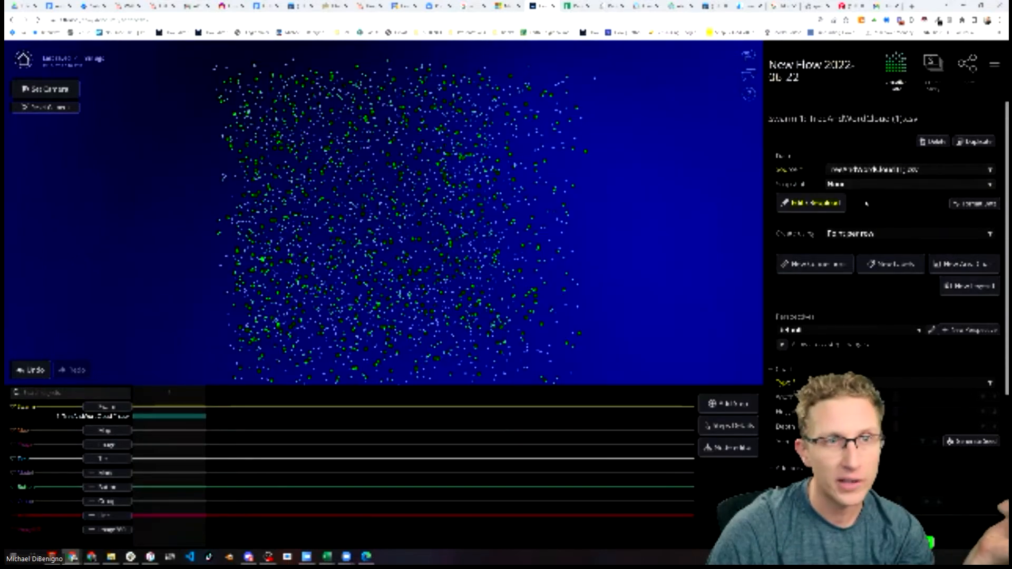
click(873, 184)
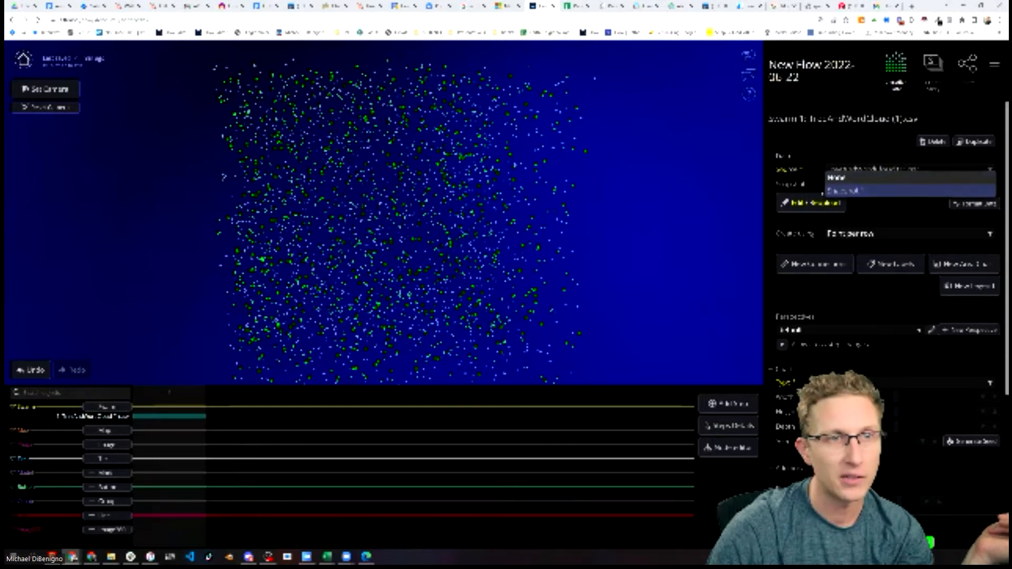
click(869, 191)
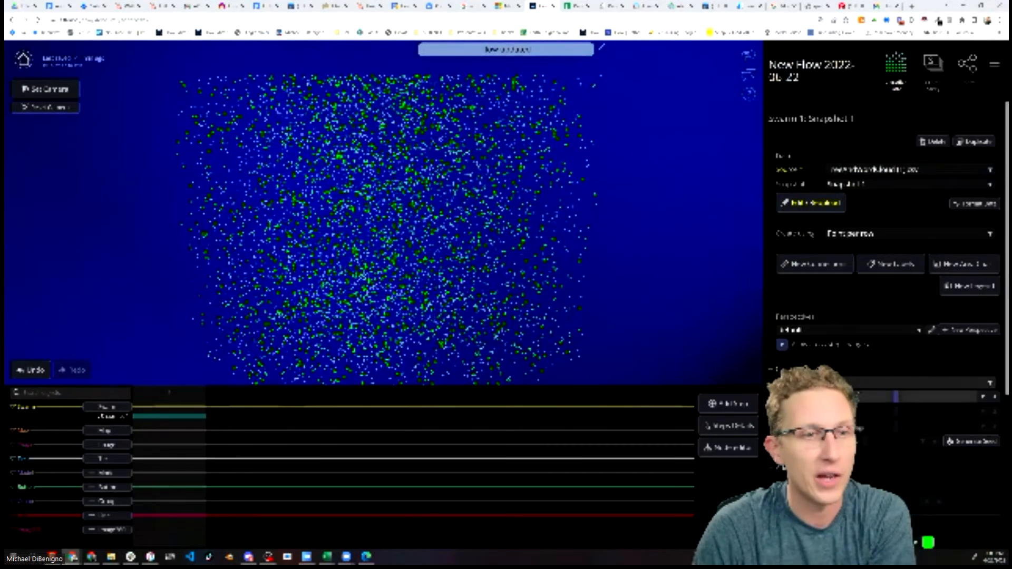
Add a Map object to the flow
click(924, 384)
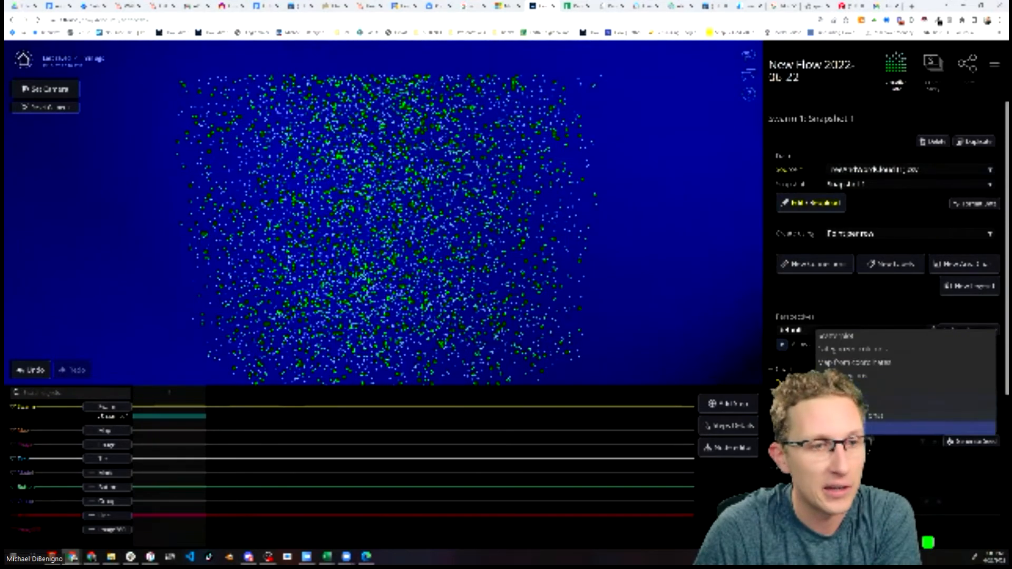
click(713, 341)
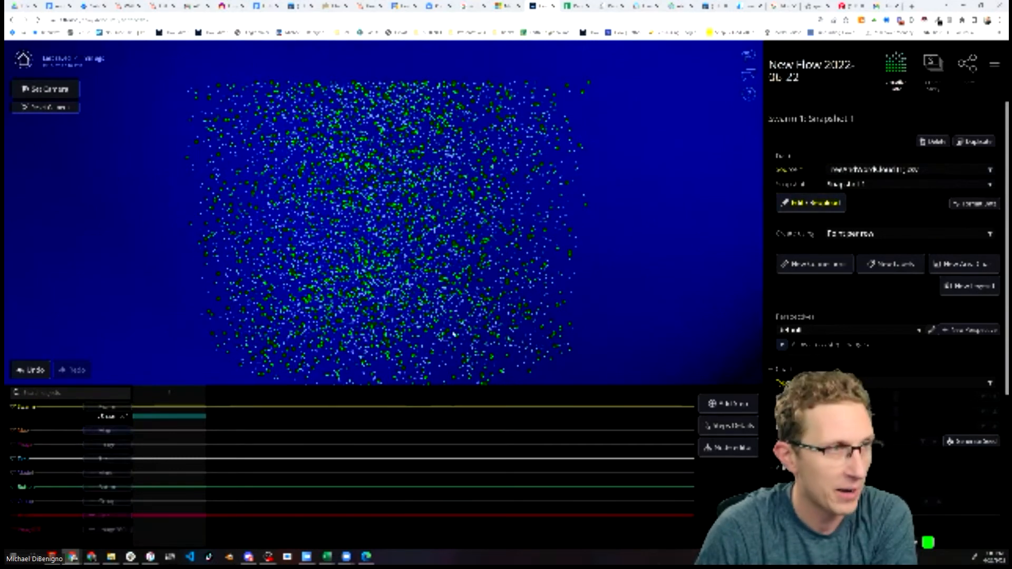
click(107, 430)
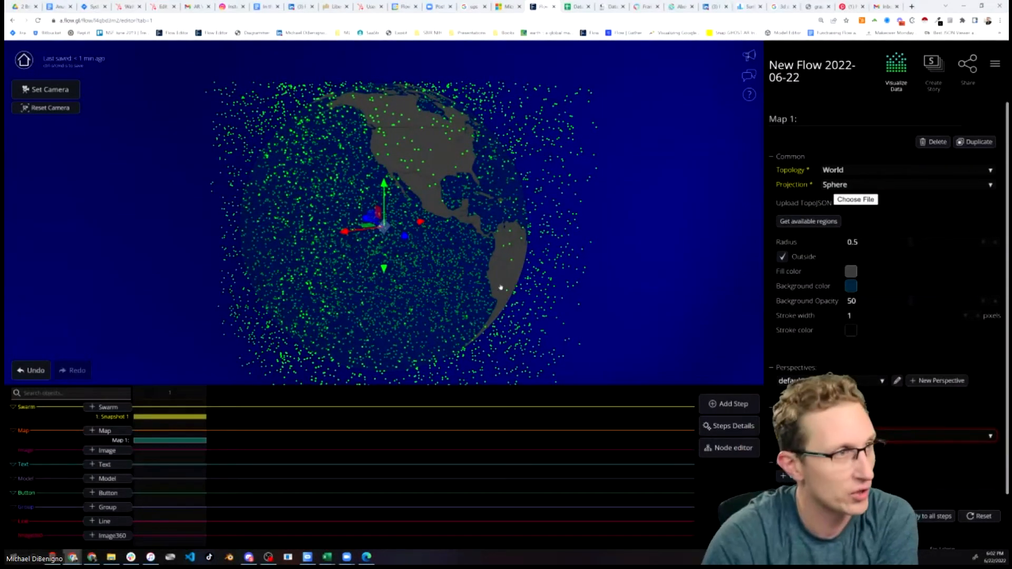
Set the swarm's chart type to Map from coordinates, using Latitude and Longitude as coordinate columns
click(167, 416)
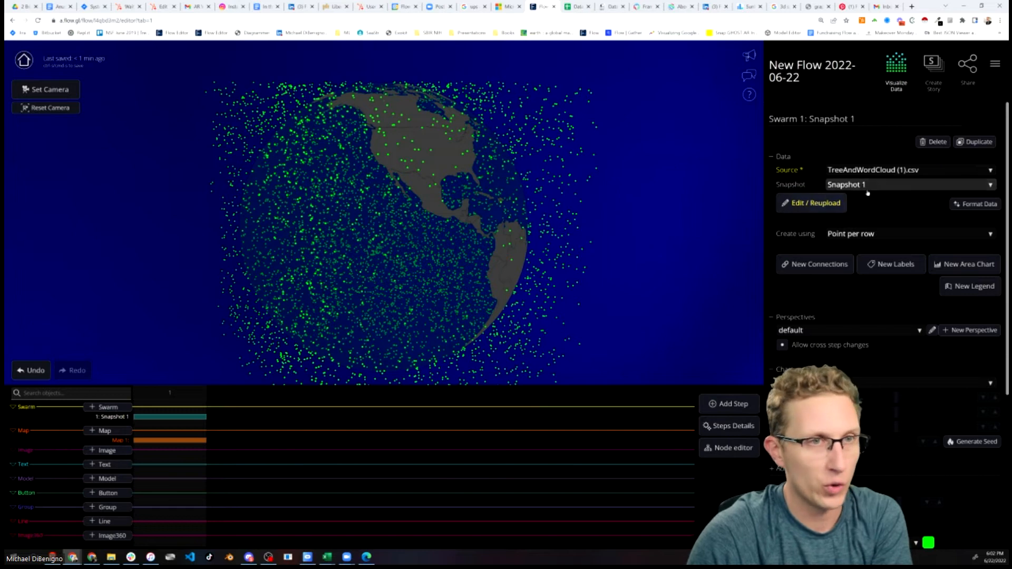
click(859, 384)
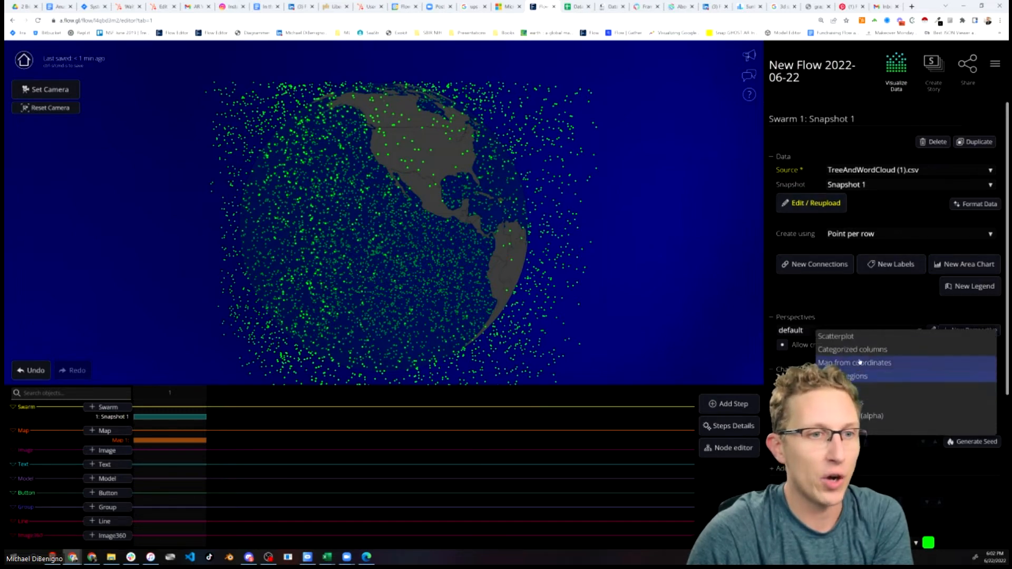
click(861, 364)
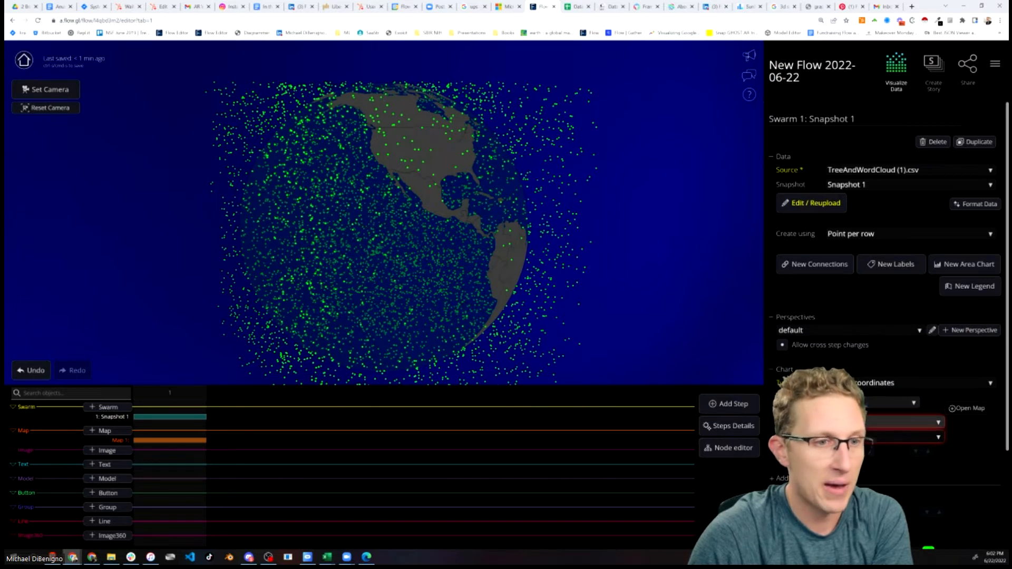
click(862, 423)
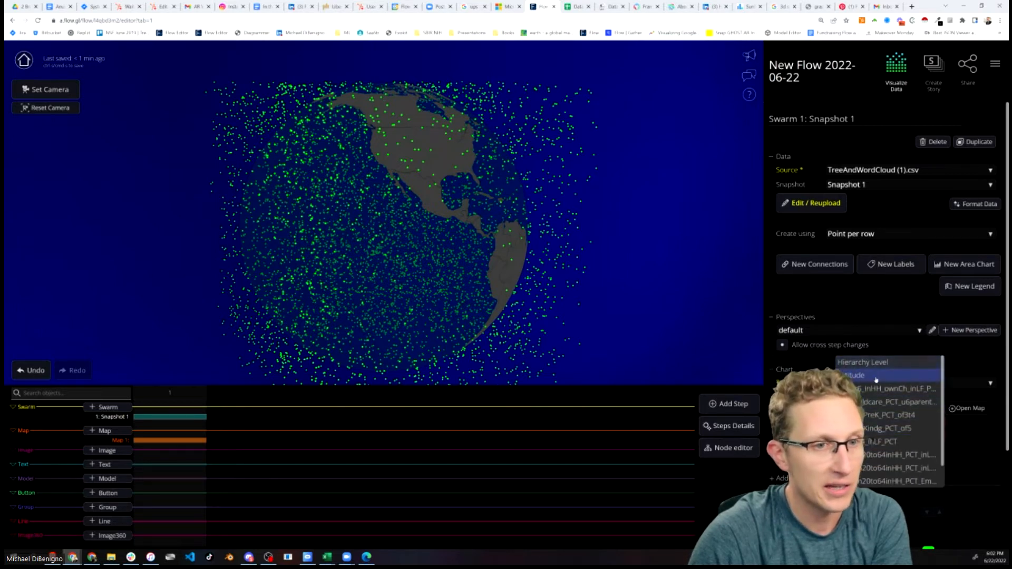
click(876, 380)
click(873, 436)
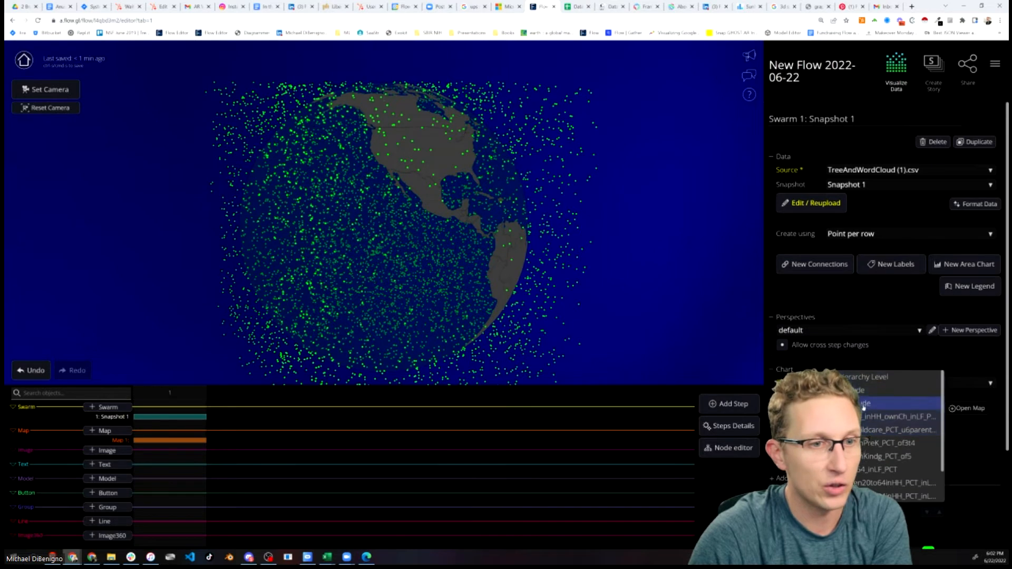
click(875, 403)
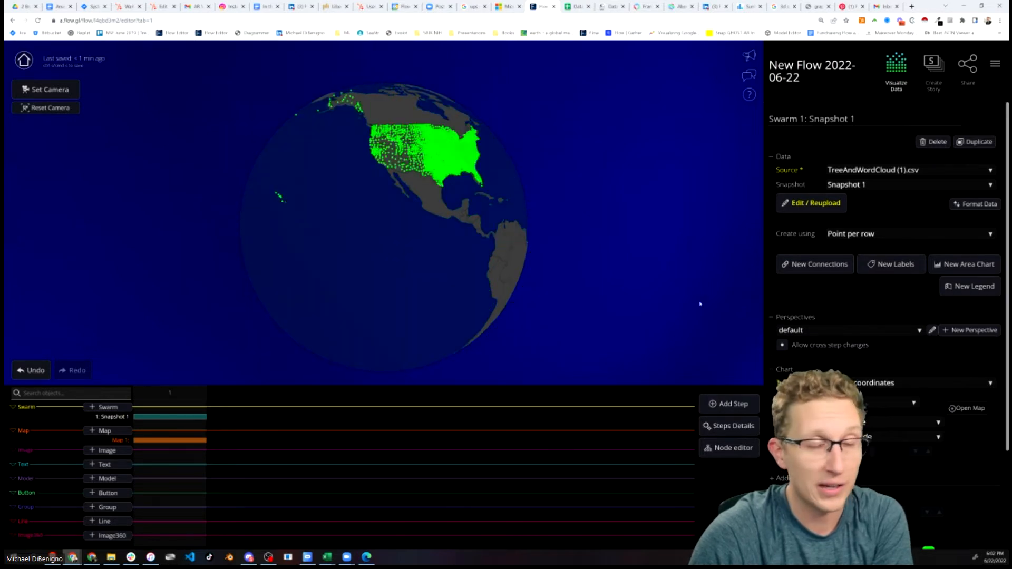
Reopen the data source and update Snapshot 1 on closing
click(842, 207)
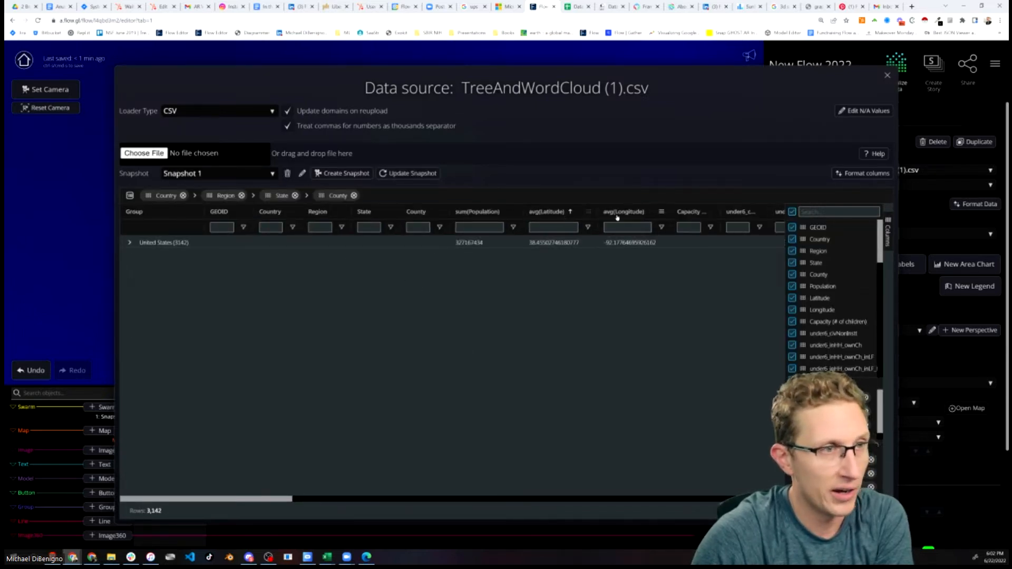
click(888, 75)
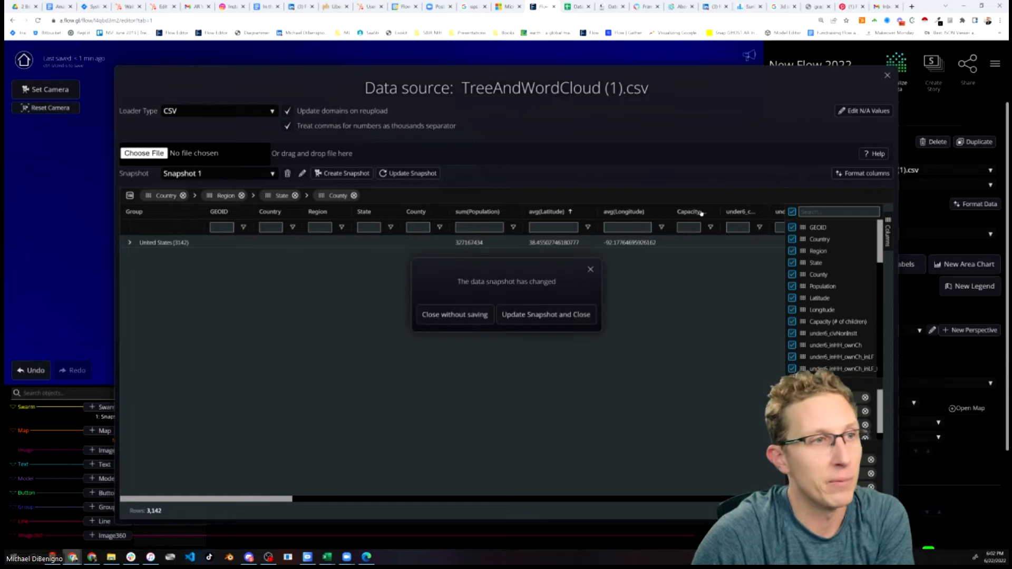
click(555, 315)
scroll(575, 227, up, 5)
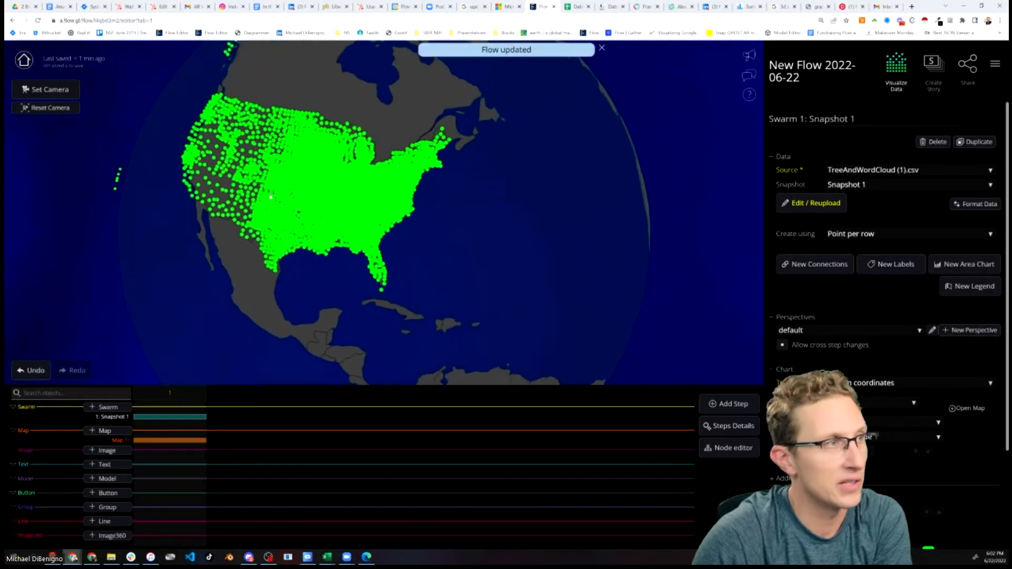
scroll(142, 240, up, 3)
scroll(142, 239, down, 3)
drag(141, 241, 286, 248)
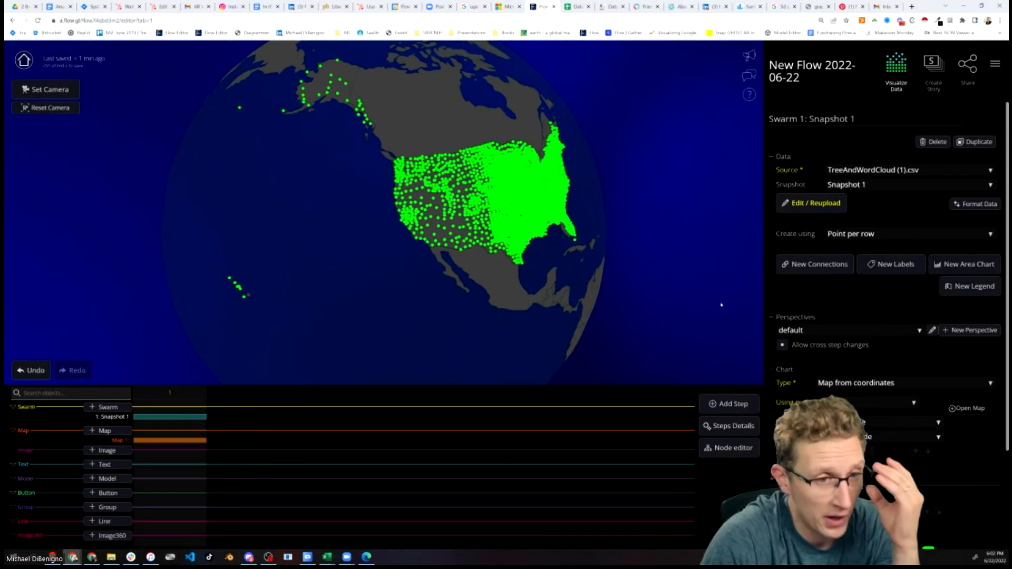
scroll(784, 363, down, 2)
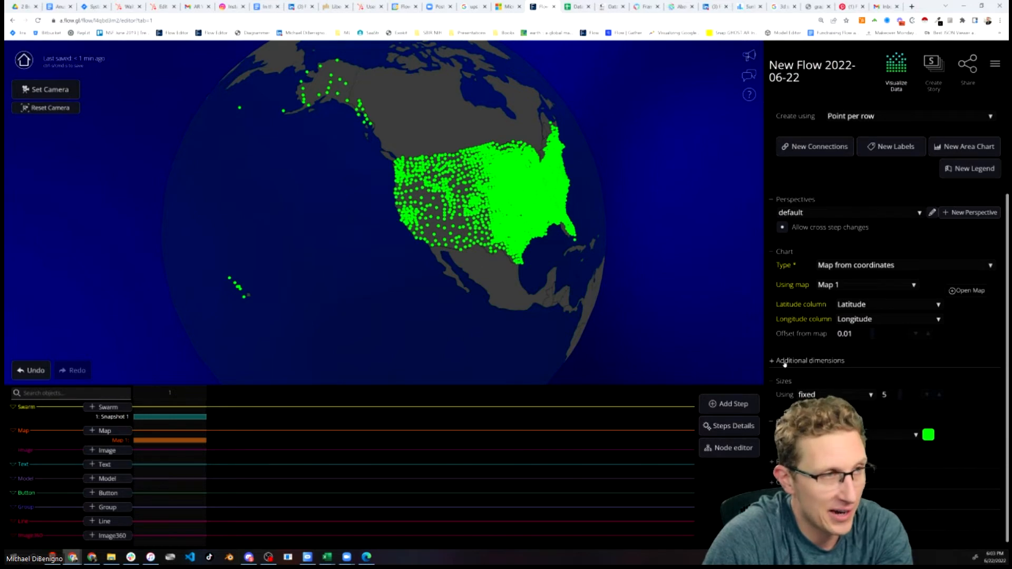
Enable a height offset on the swarm's dots driven by the Population column
click(785, 361)
scroll(799, 249, down, 2)
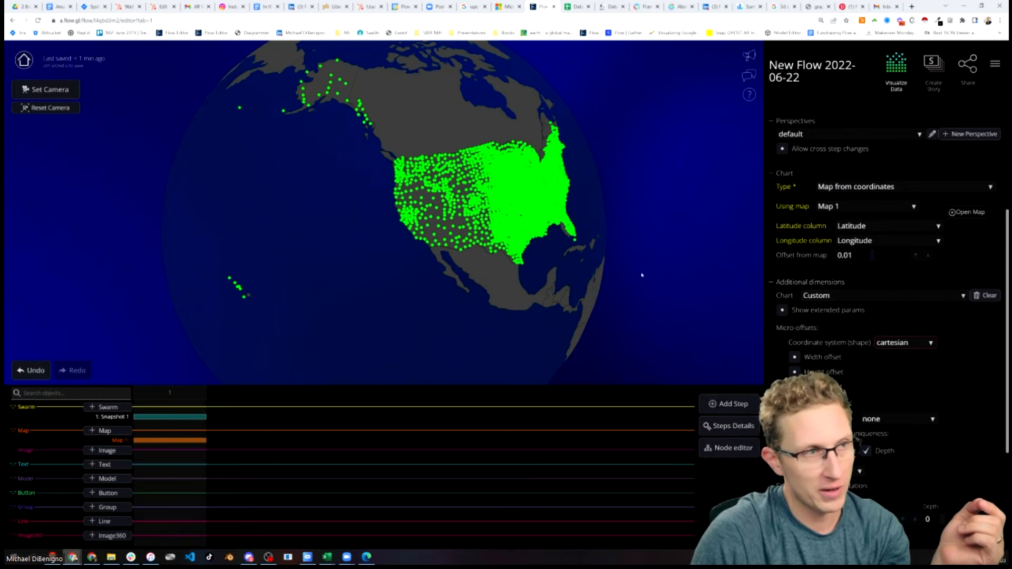
drag(639, 273, 557, 266)
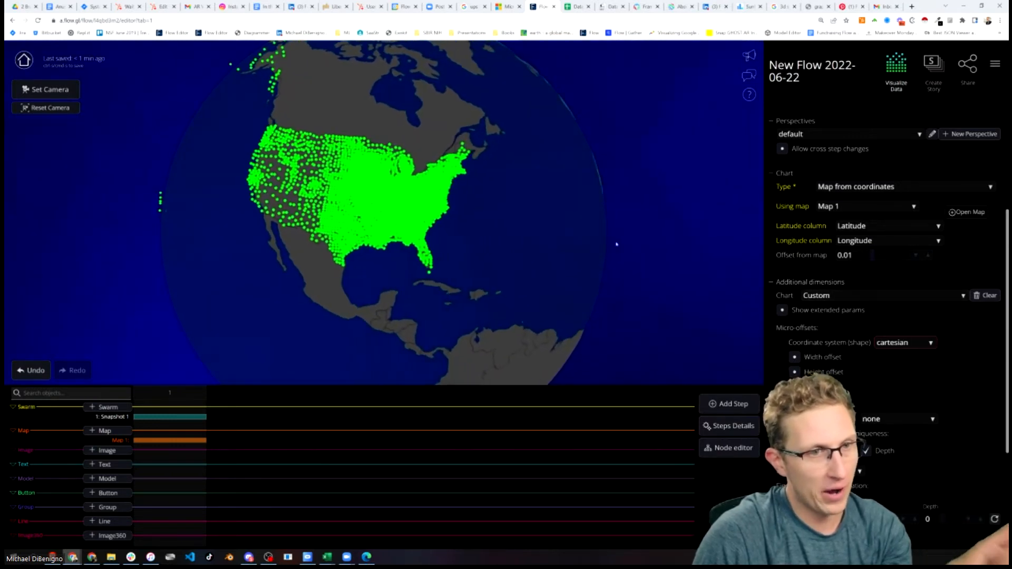
drag(573, 289, 678, 292)
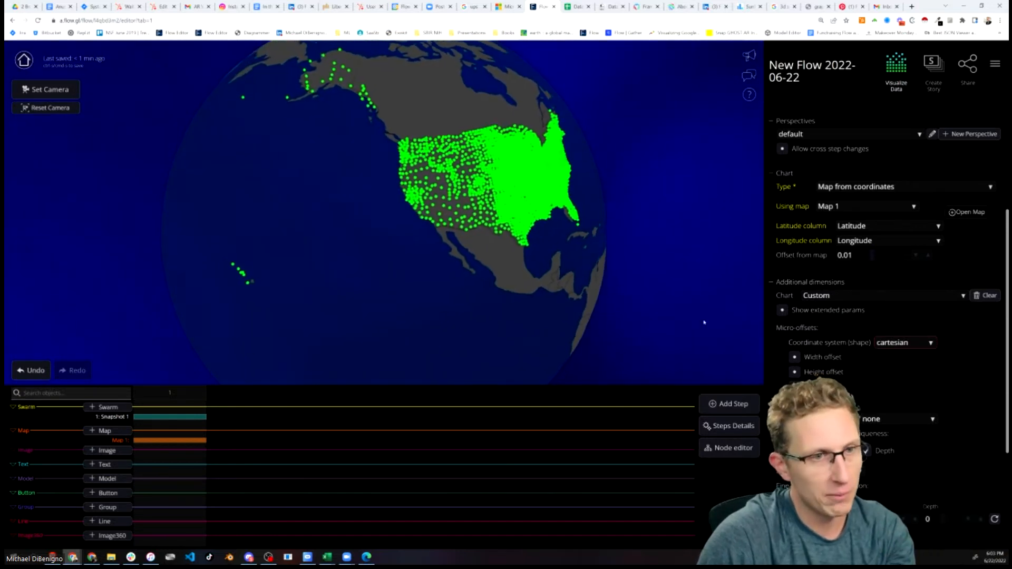
click(795, 372)
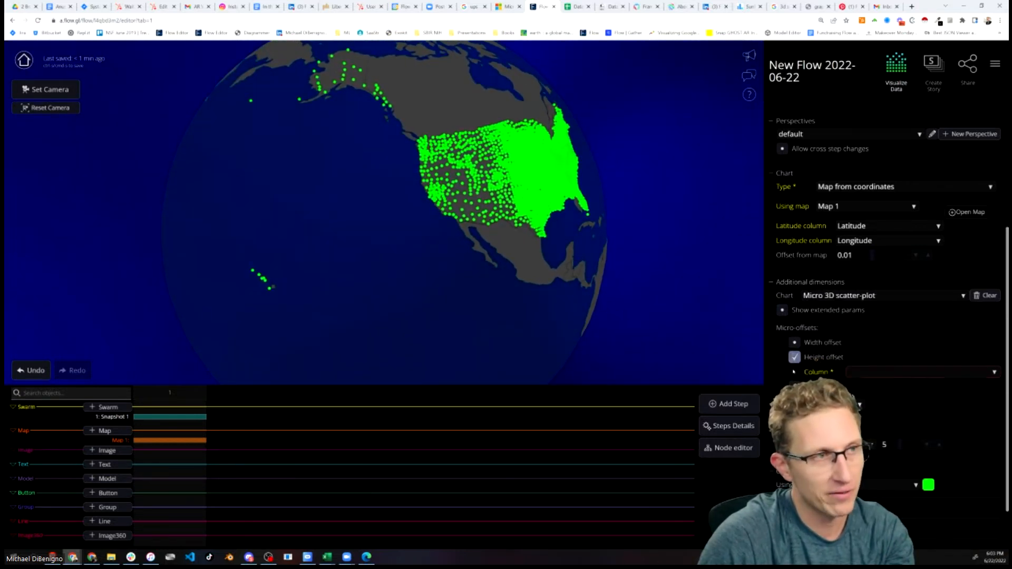
click(869, 372)
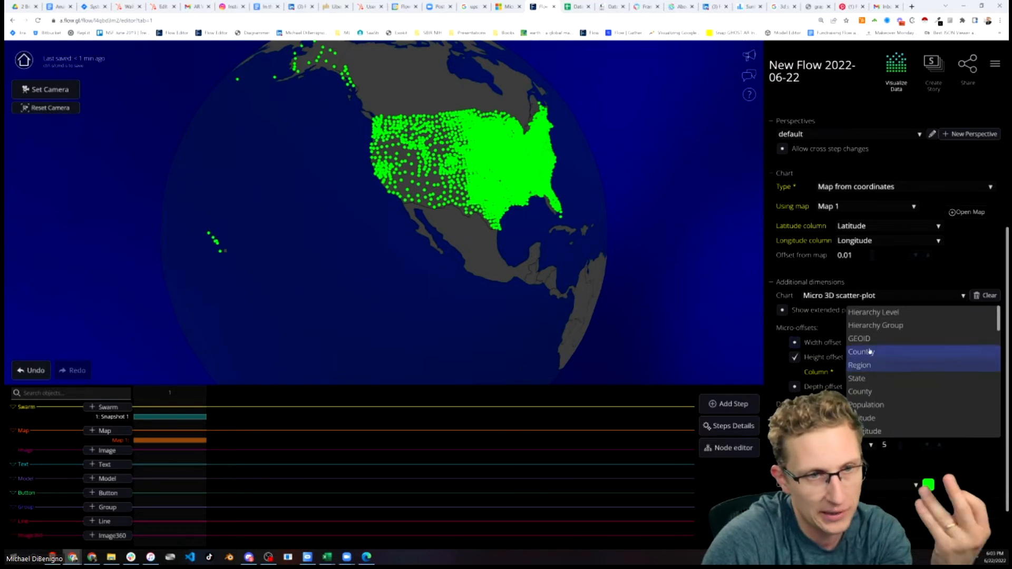
scroll(886, 338, down, 1)
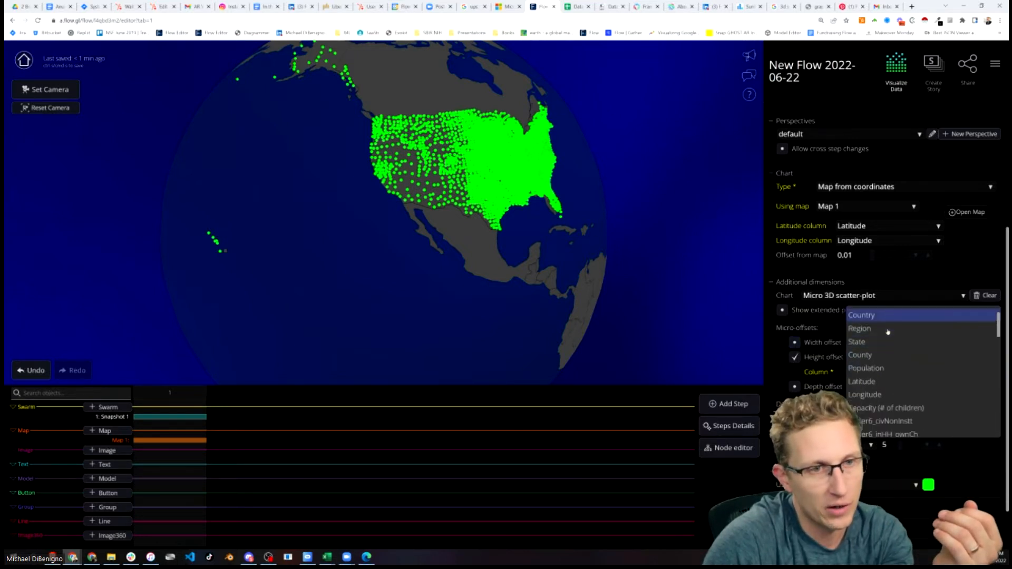
click(875, 369)
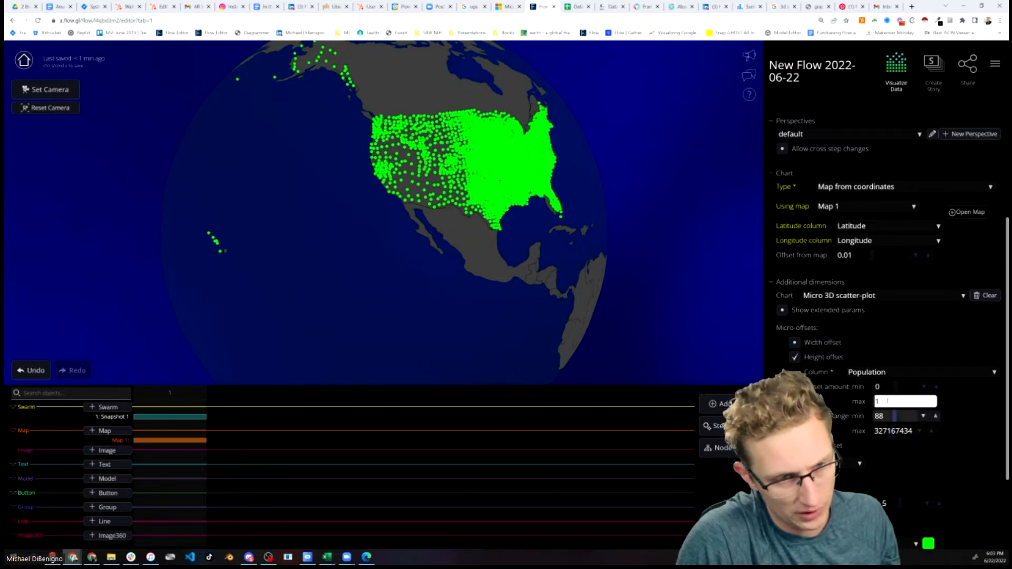
Set the height offset's maximum amount to 3
key(Return)
mouse_move(672, 331)
mouse_down()
mouse_move(642, 343)
mouse_move(671, 335)
mouse_up()
scroll(639, 345, down, 4)
right_drag(671, 334, 548, 351)
drag(548, 351, 612, 276)
right_drag(612, 276, 544, 313)
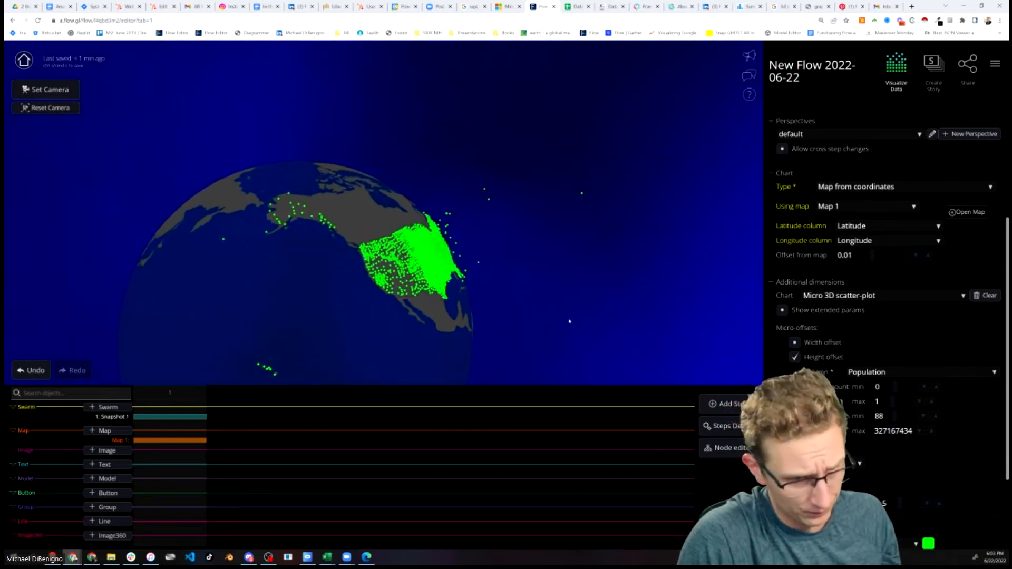
click(905, 401)
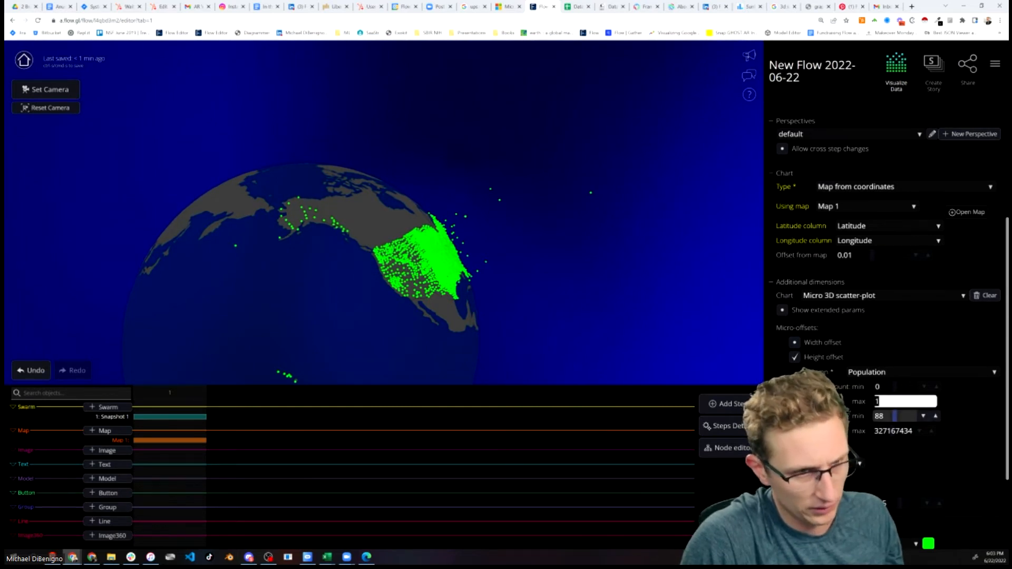
key(Return)
scroll(591, 287, down, 4)
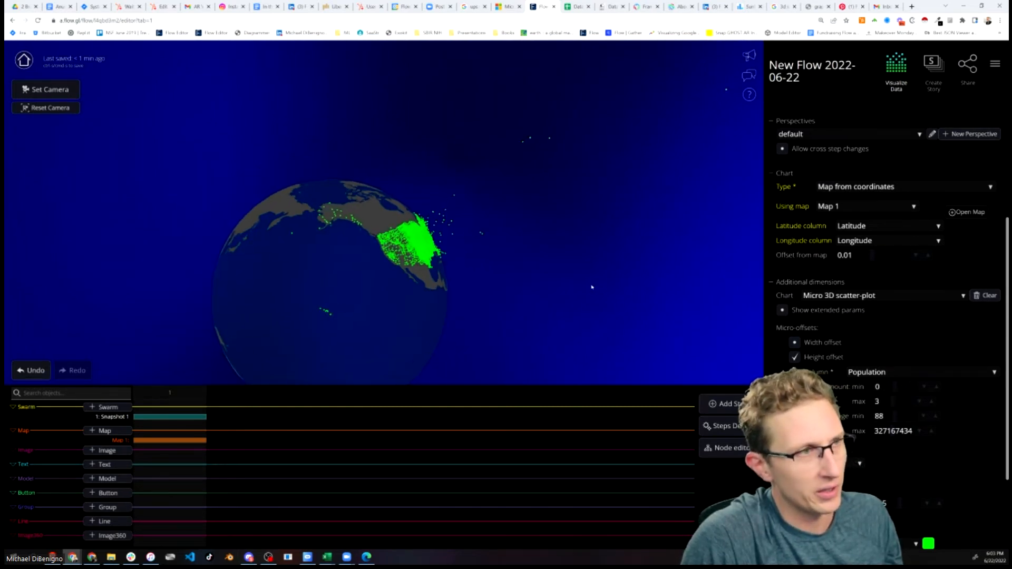
drag(583, 284, 524, 284)
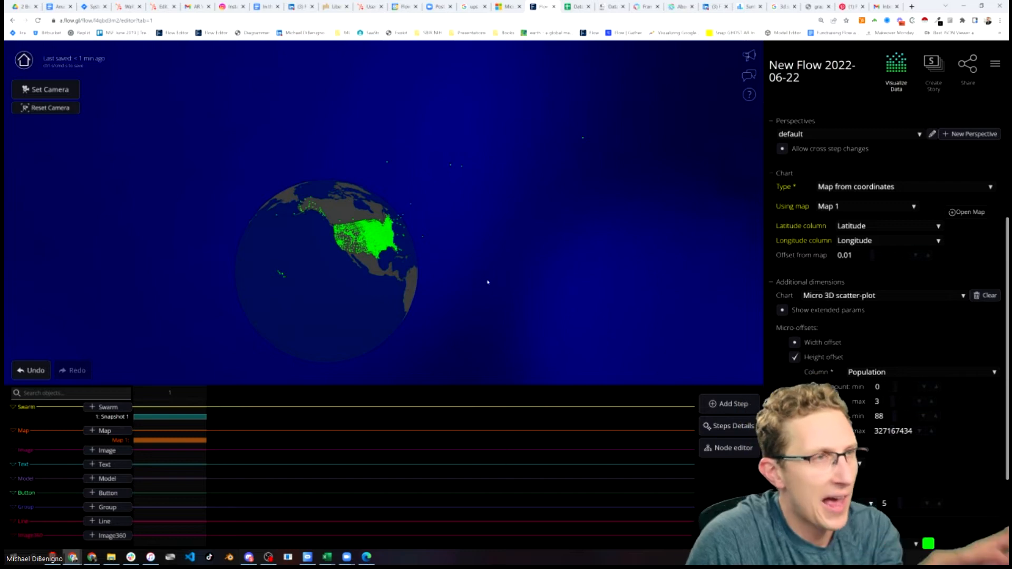
Color the swarm's dots by Hierarchy Level
scroll(917, 413, down, 2)
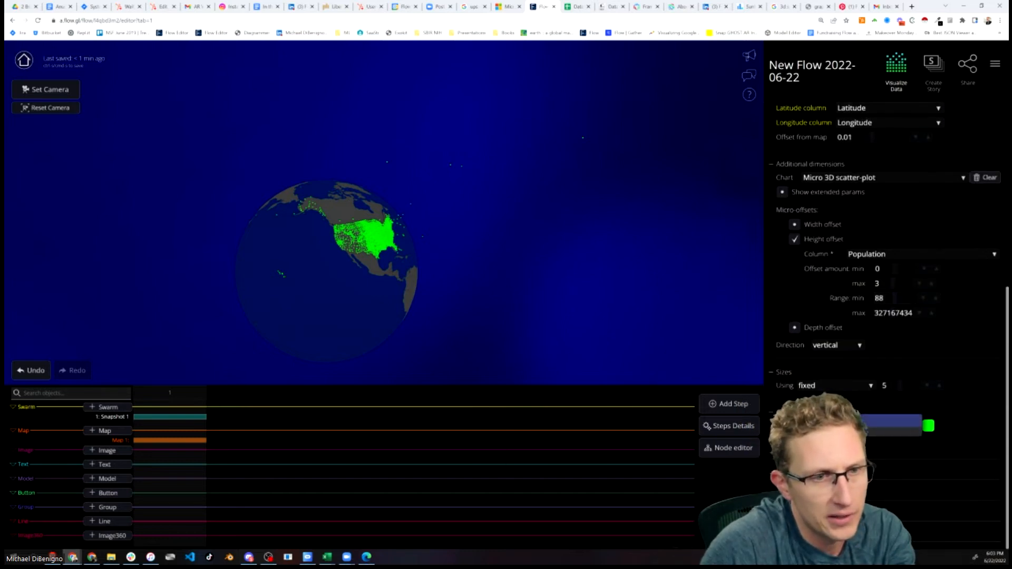
click(859, 434)
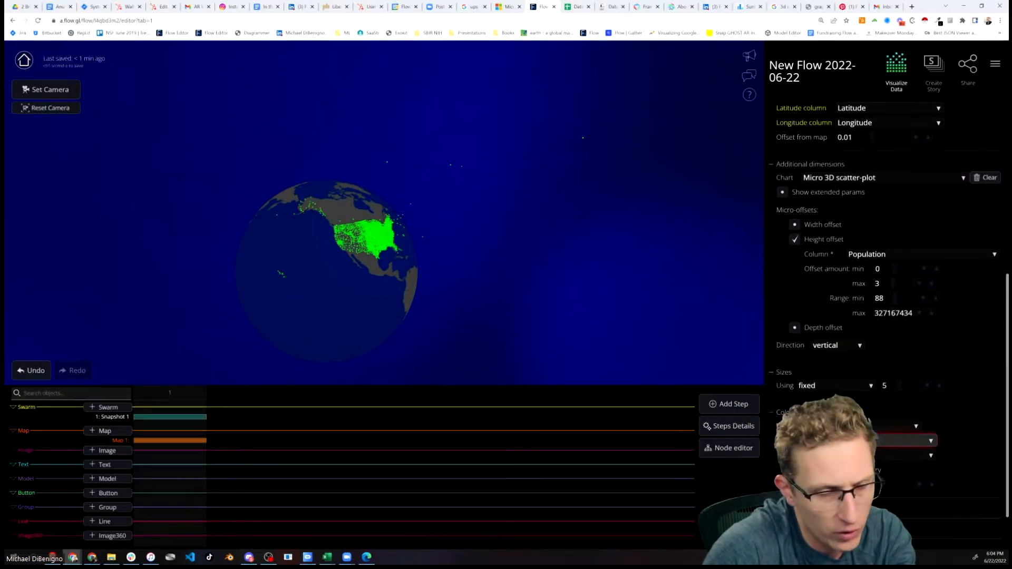
click(861, 385)
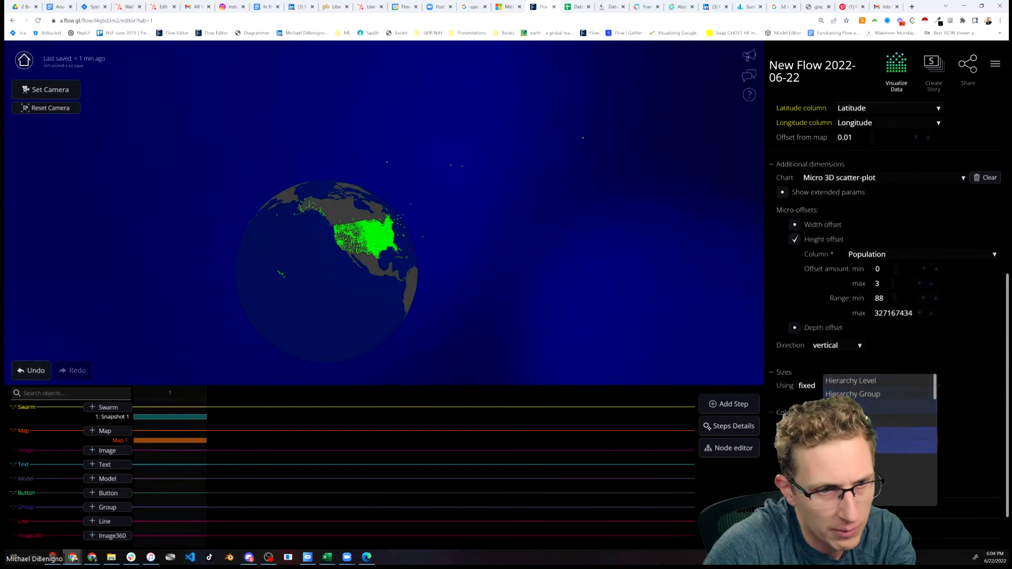
click(860, 381)
drag(508, 291, 541, 284)
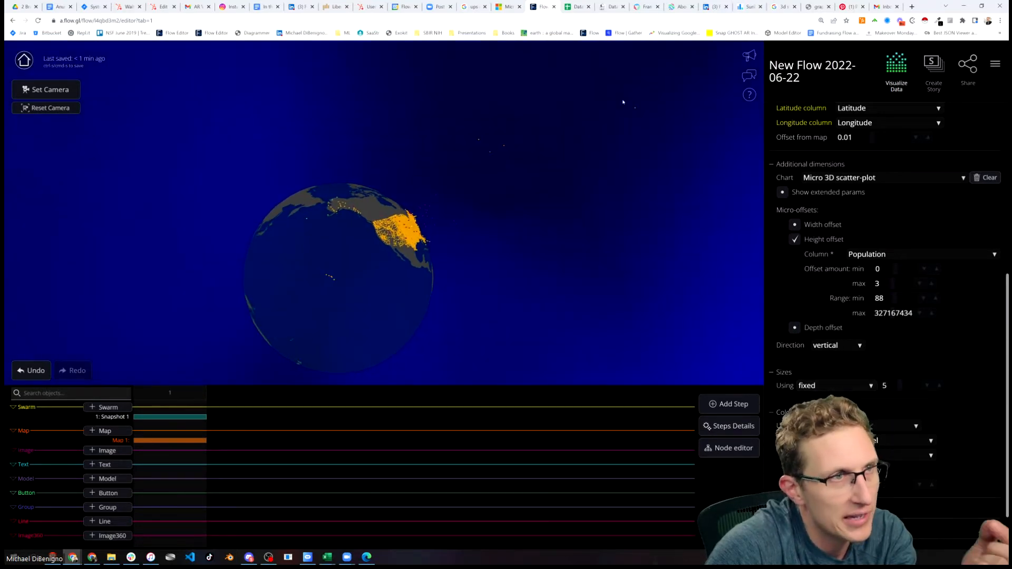
drag(585, 332, 540, 339)
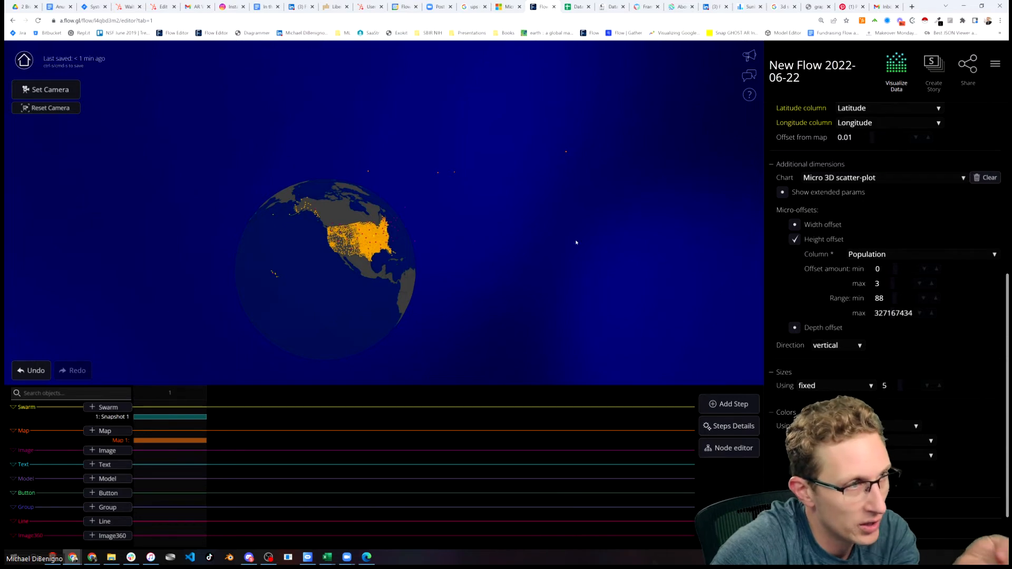
Add new connections for the swarm that connect dots to axis or map
scroll(896, 258, up, 5)
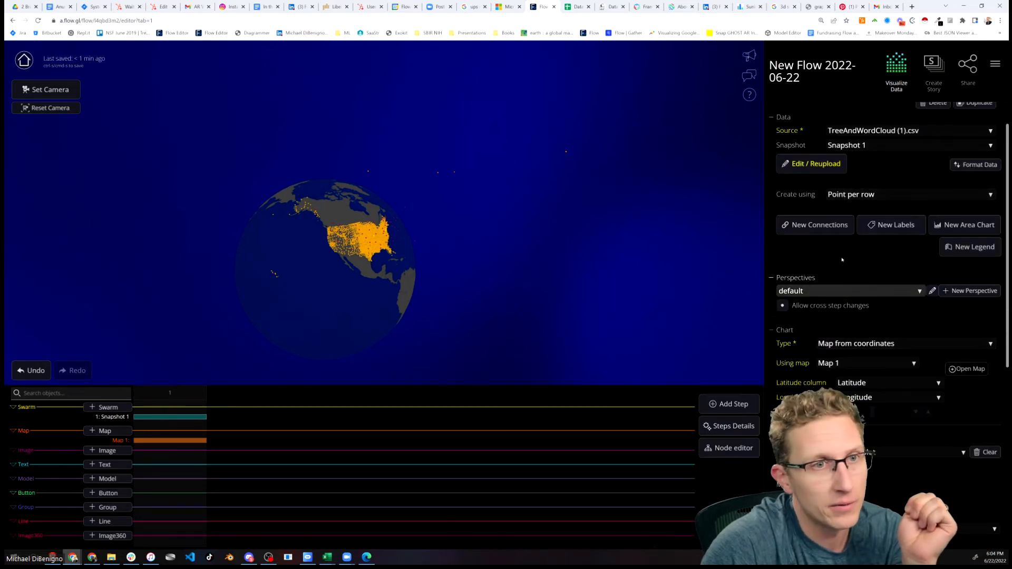
drag(516, 308, 486, 310)
scroll(425, 343, up, 5)
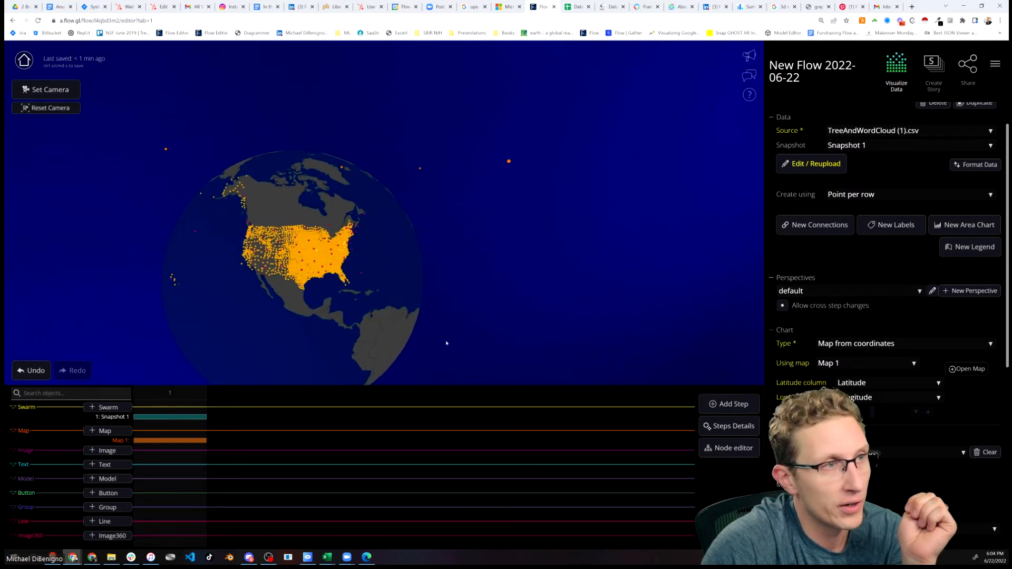
scroll(543, 307, up, 4)
scroll(516, 317, down, 4)
drag(495, 325, 605, 310)
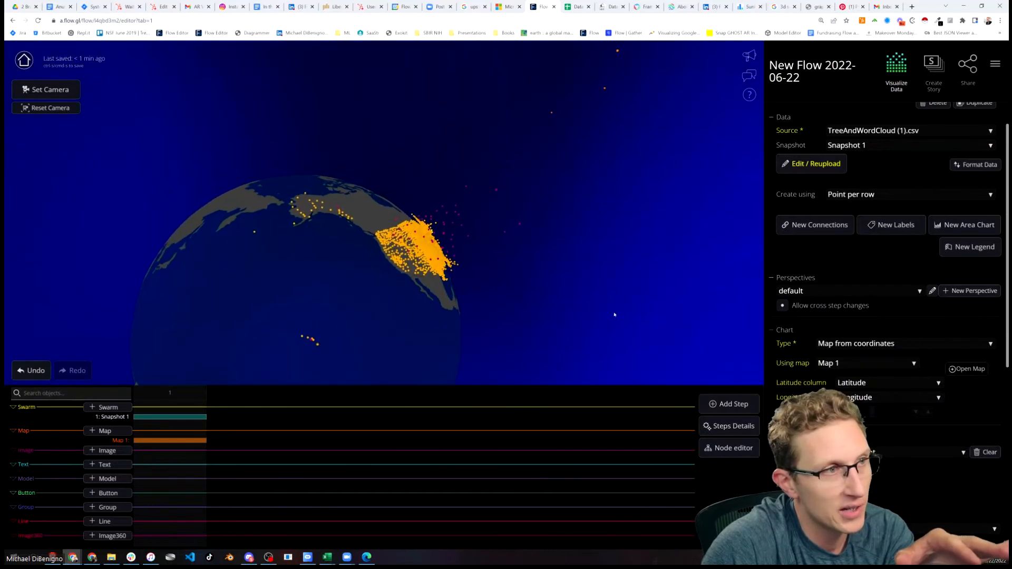
click(822, 228)
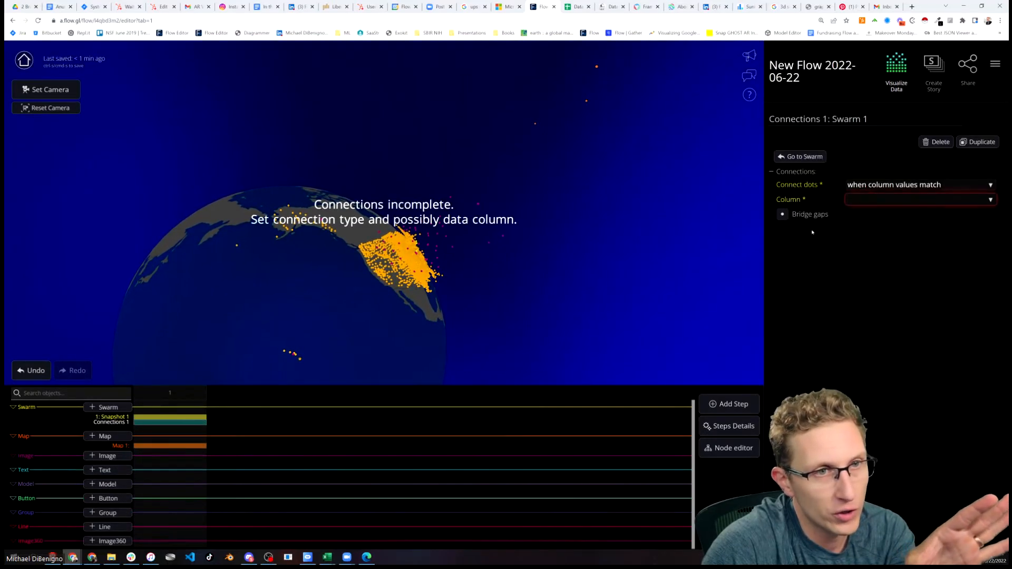
click(890, 185)
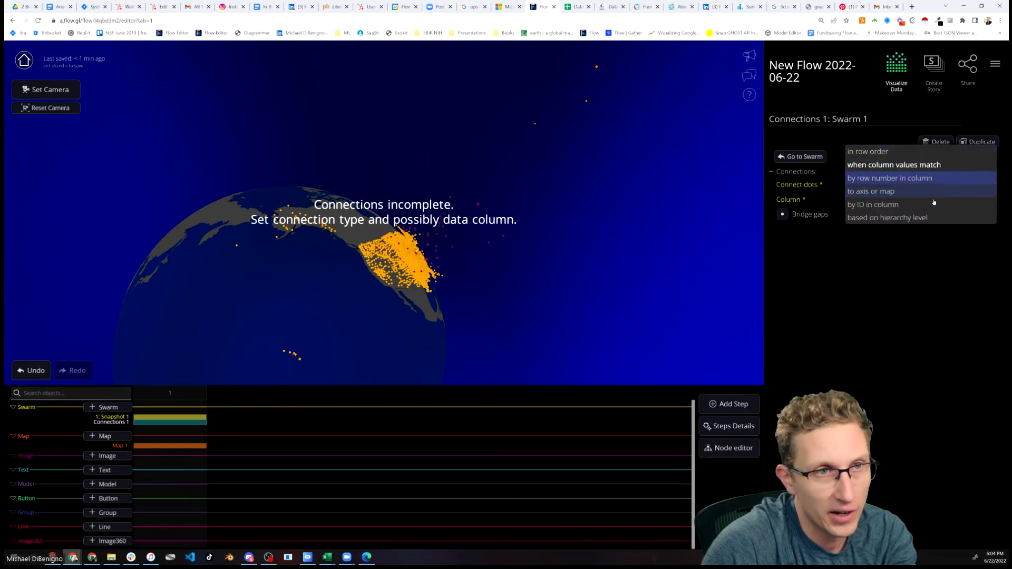
click(870, 192)
scroll(681, 239, down, 5)
drag(644, 240, 461, 307)
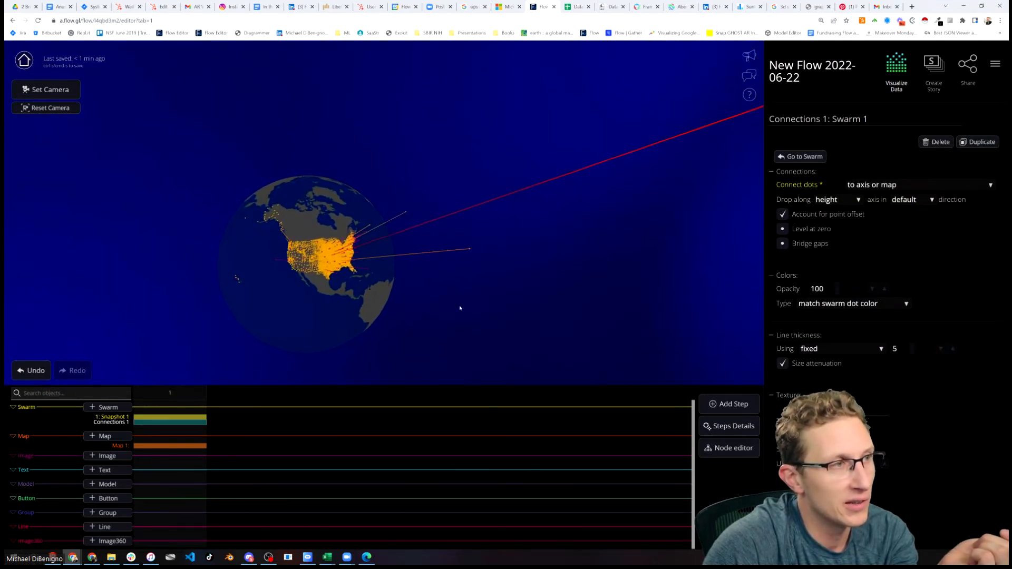
Select Map 1 and set its radius to 1.5
scroll(407, 328, up, 4)
drag(407, 327, 538, 269)
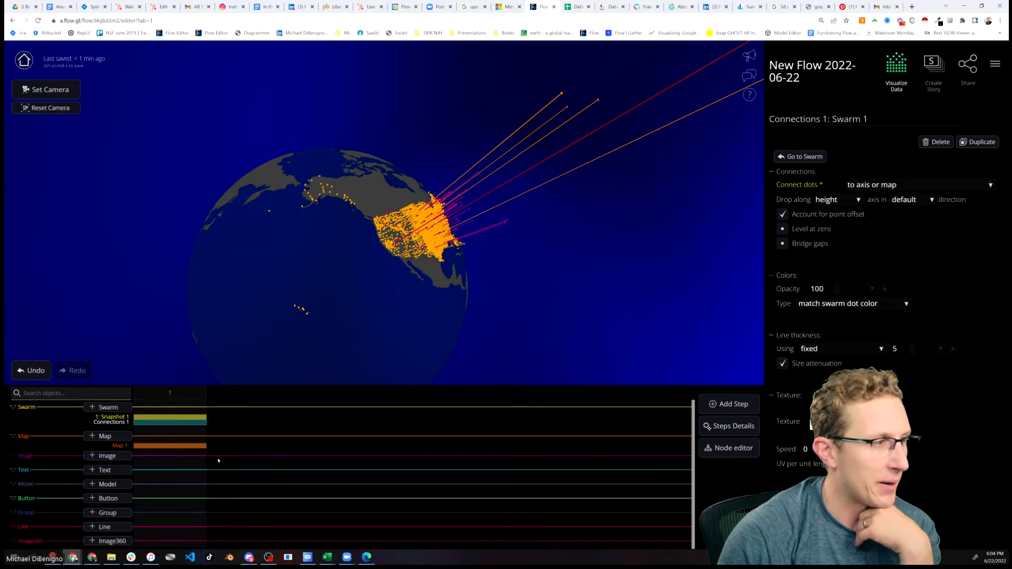
click(194, 447)
click(852, 243)
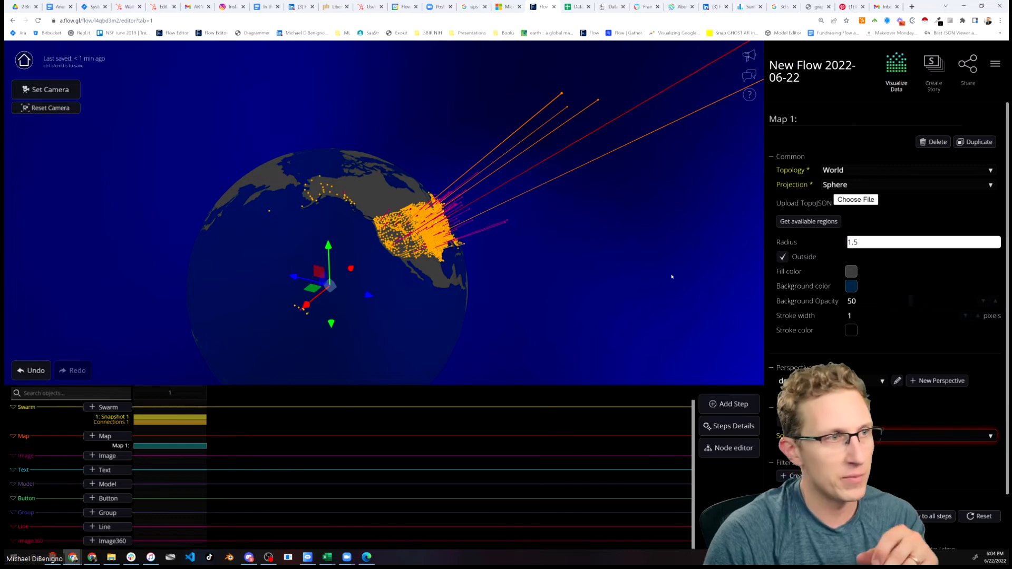
key(Return)
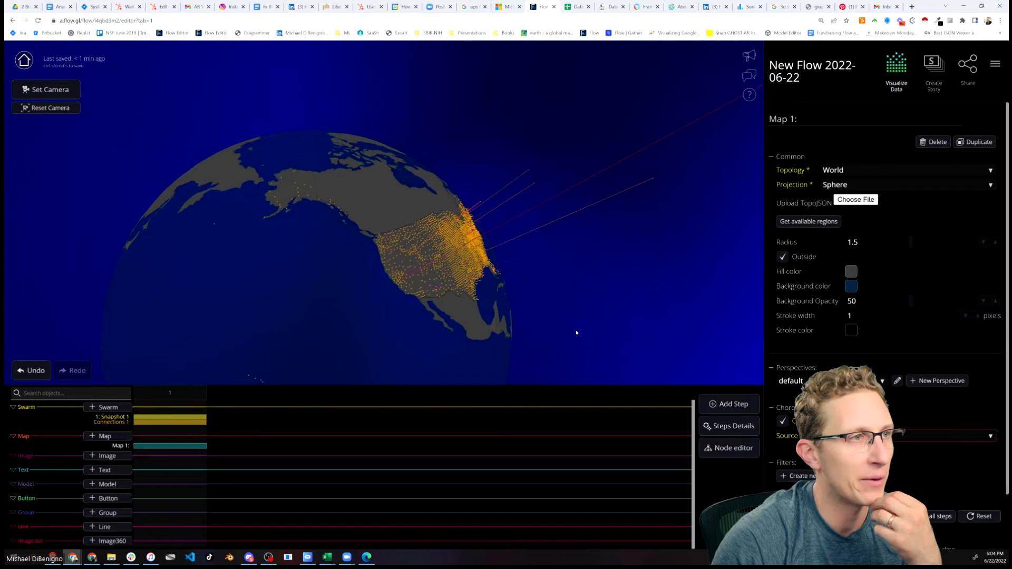
Orbit and zoom around the United States to examine the dots and connection lines
drag(469, 329, 466, 255)
scroll(441, 327, up, 3)
scroll(359, 331, up, 3)
drag(359, 331, 418, 330)
scroll(348, 321, up, 4)
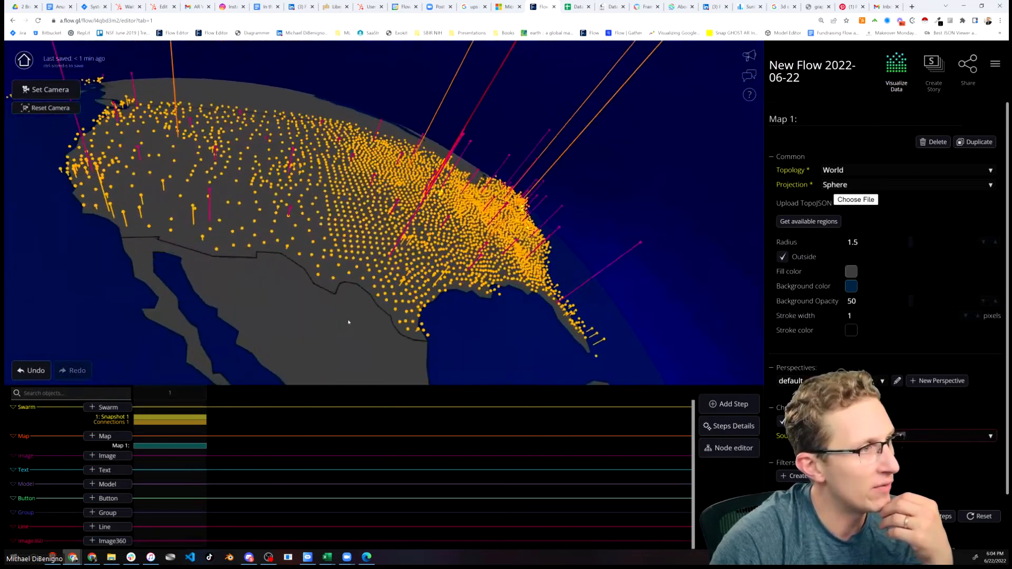
drag(212, 323, 400, 234)
scroll(170, 132, down, 5)
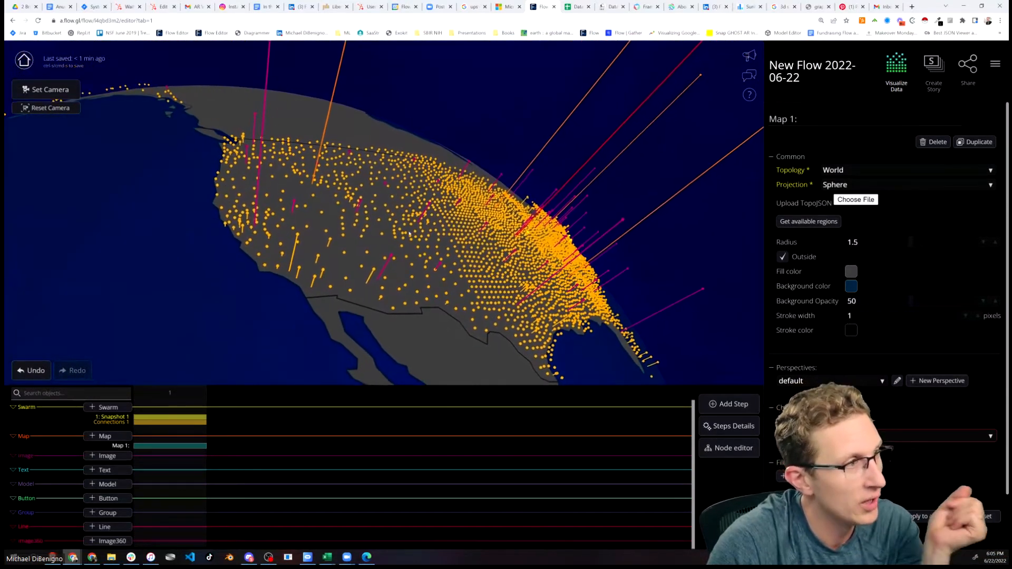
drag(482, 235, 464, 239)
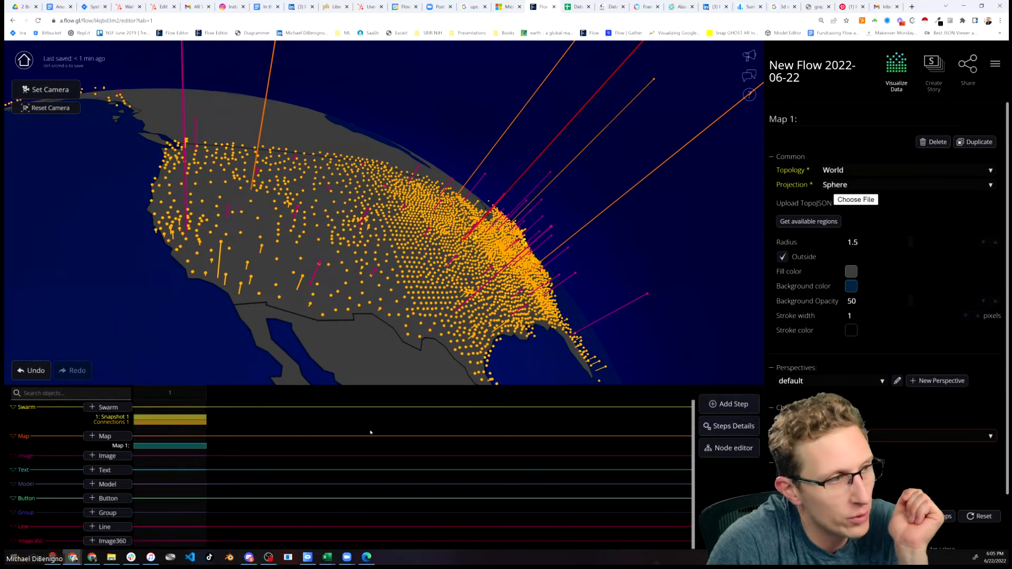
Add a second set of swarm connections that connect dots based on hierarchy level
click(173, 417)
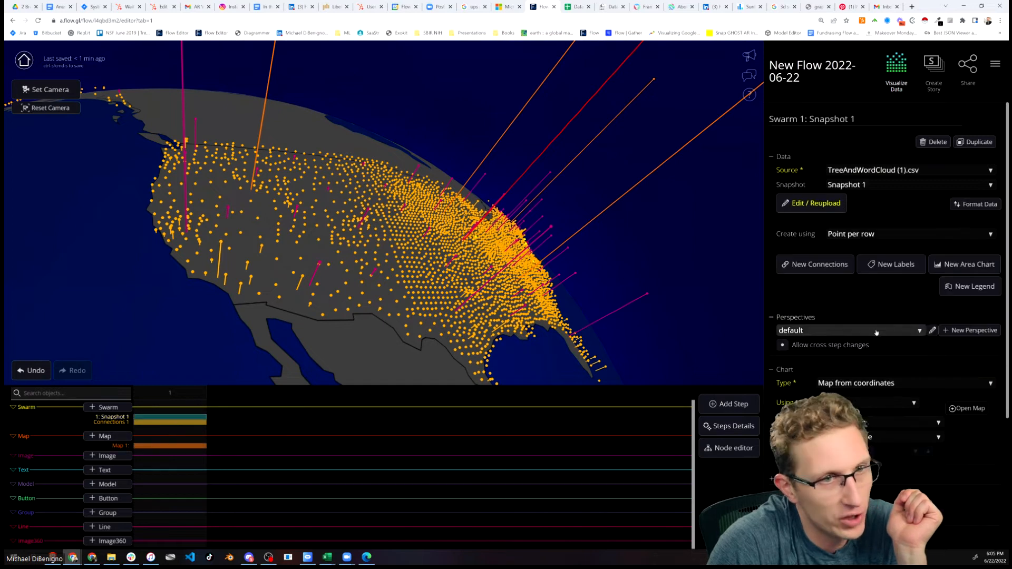
click(831, 266)
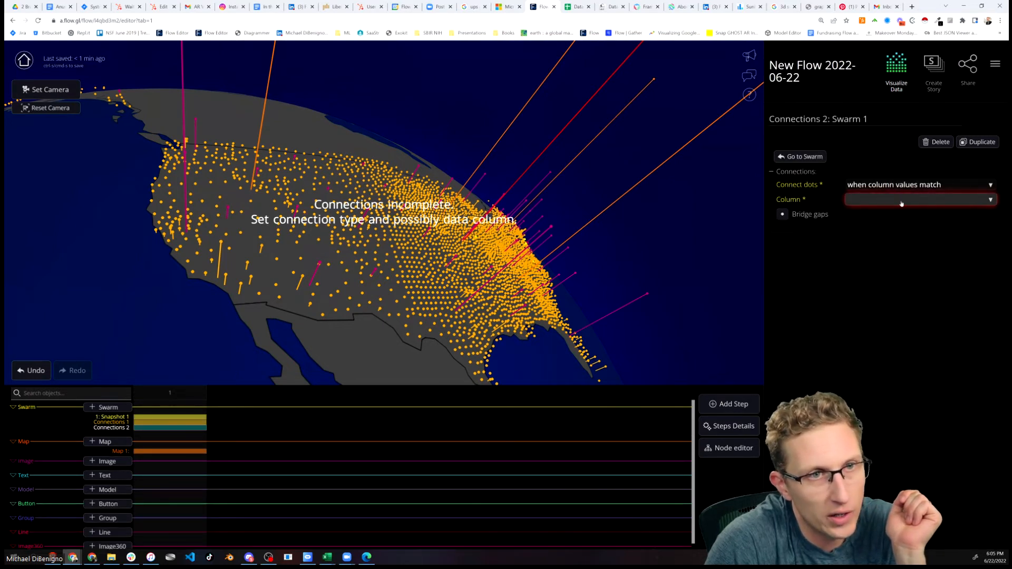
click(899, 185)
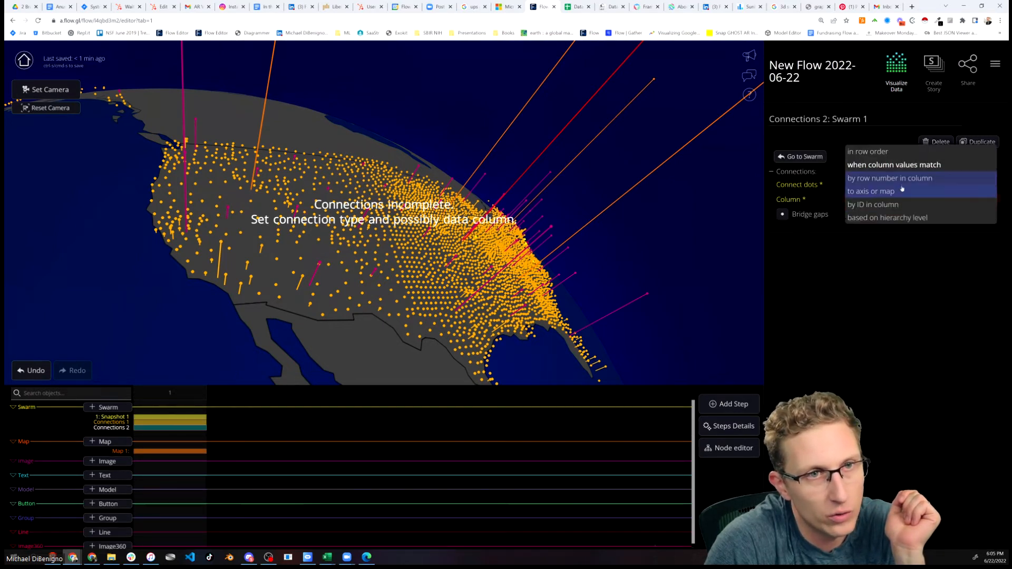
click(892, 218)
scroll(399, 285, down, 5)
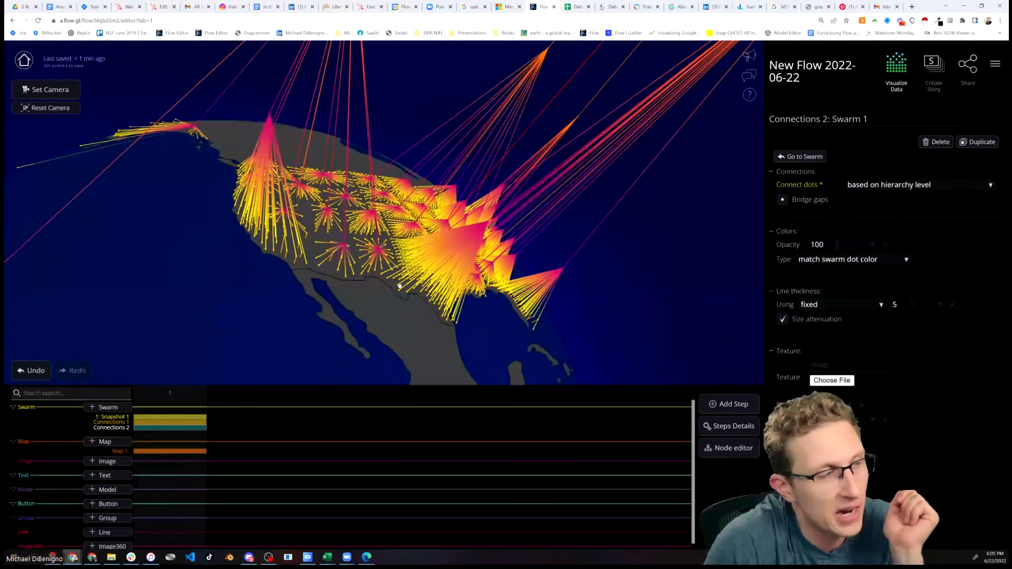
drag(596, 272, 306, 257)
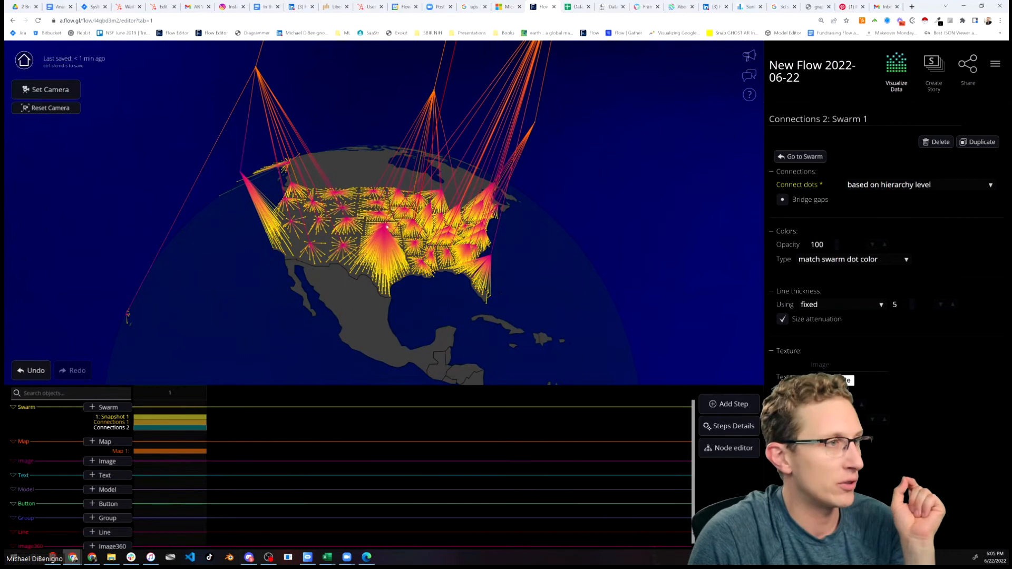
drag(659, 256, 469, 306)
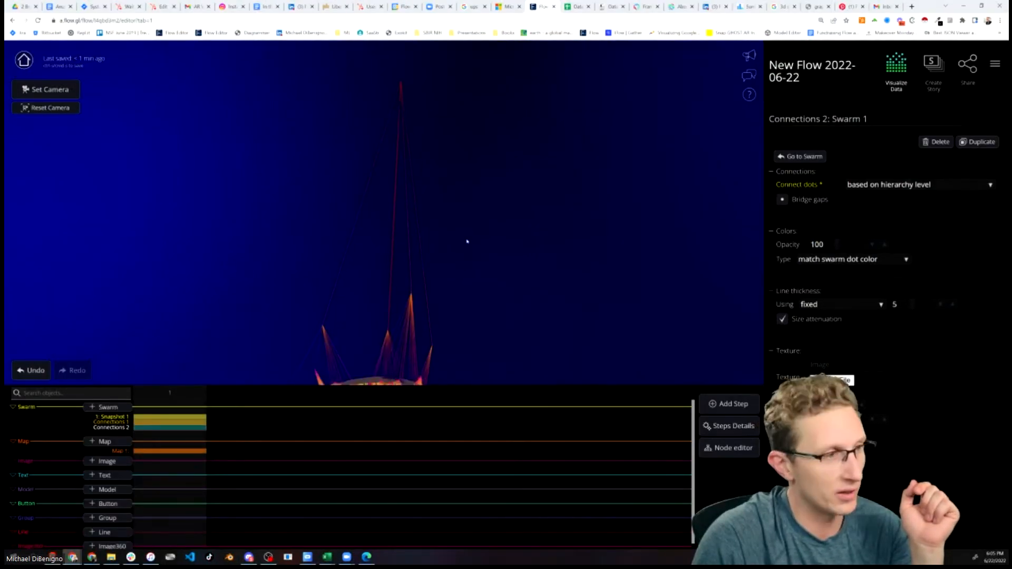
drag(469, 280, 453, 313)
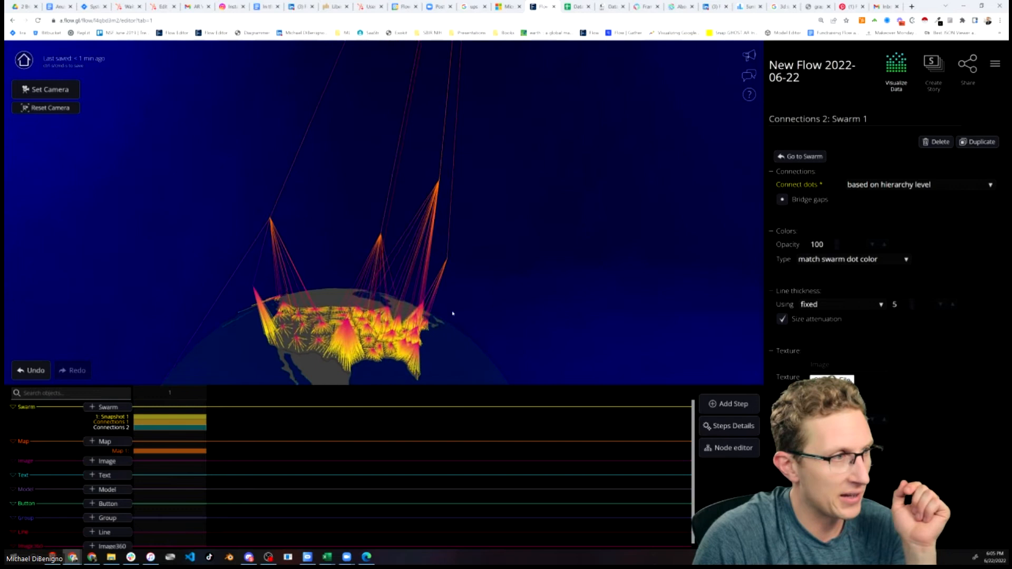
Set the hierarchy connections' opacity to 40
scroll(485, 329, up, 4)
right_drag(481, 295, 473, 256)
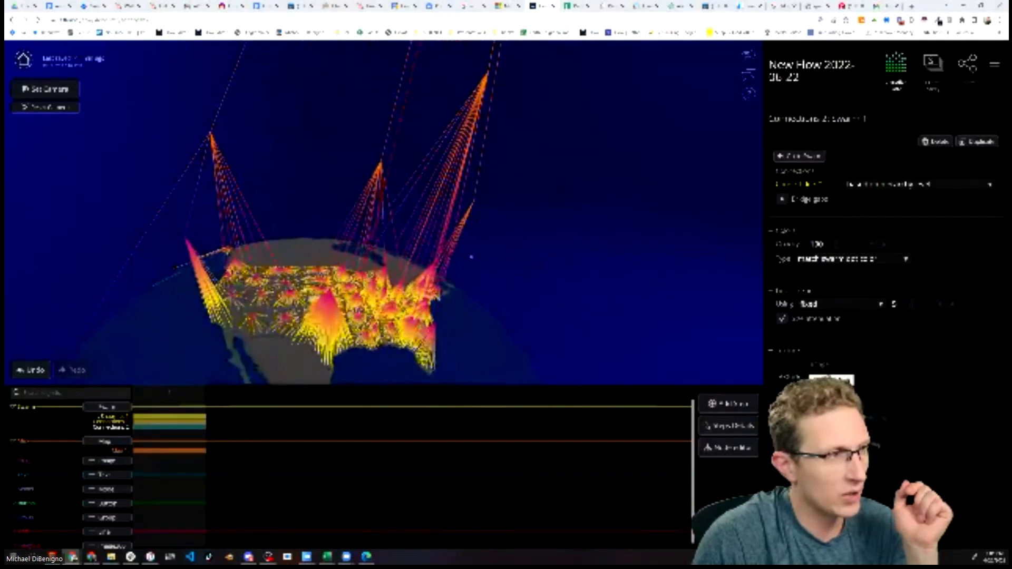
drag(476, 262, 470, 283)
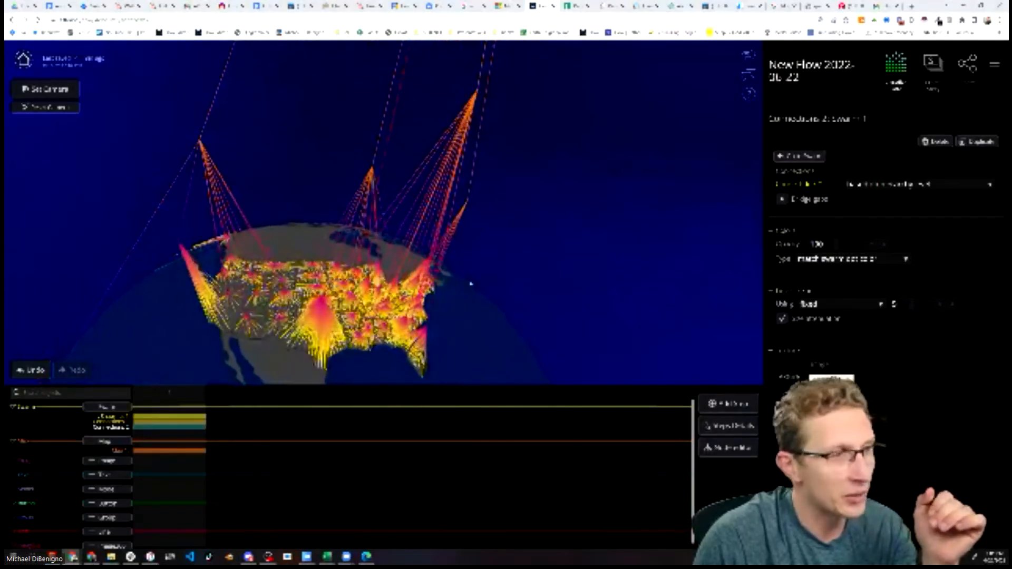
click(845, 243)
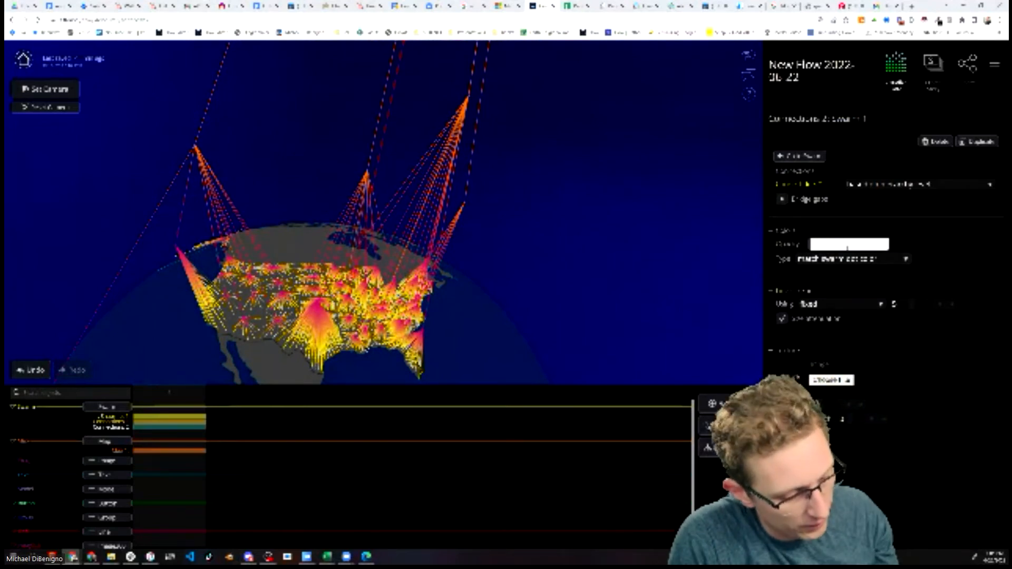
key(Return)
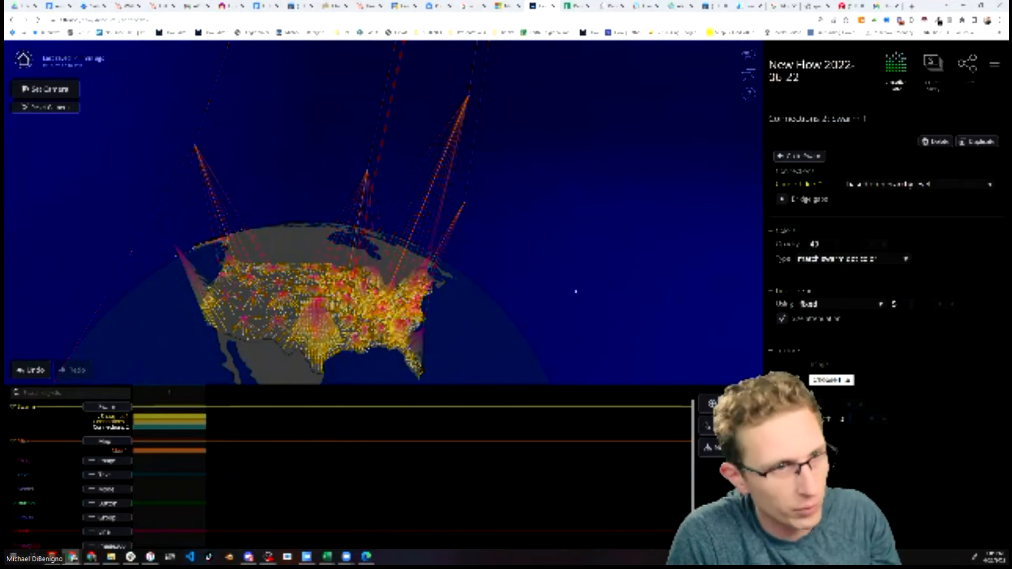
Set the hierarchy connections' opacity to 65
scroll(409, 269, up, 5)
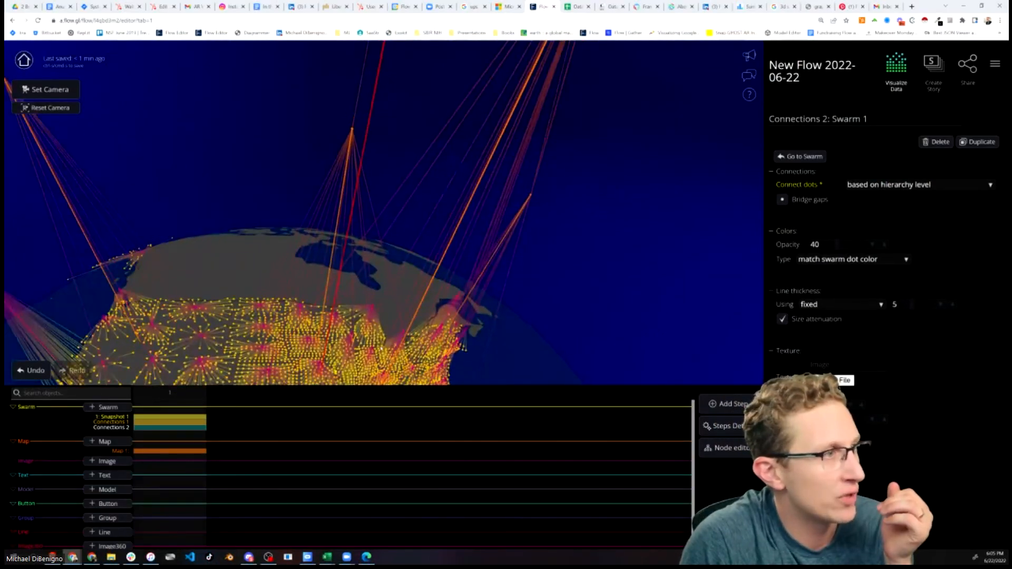
drag(409, 269, 508, 261)
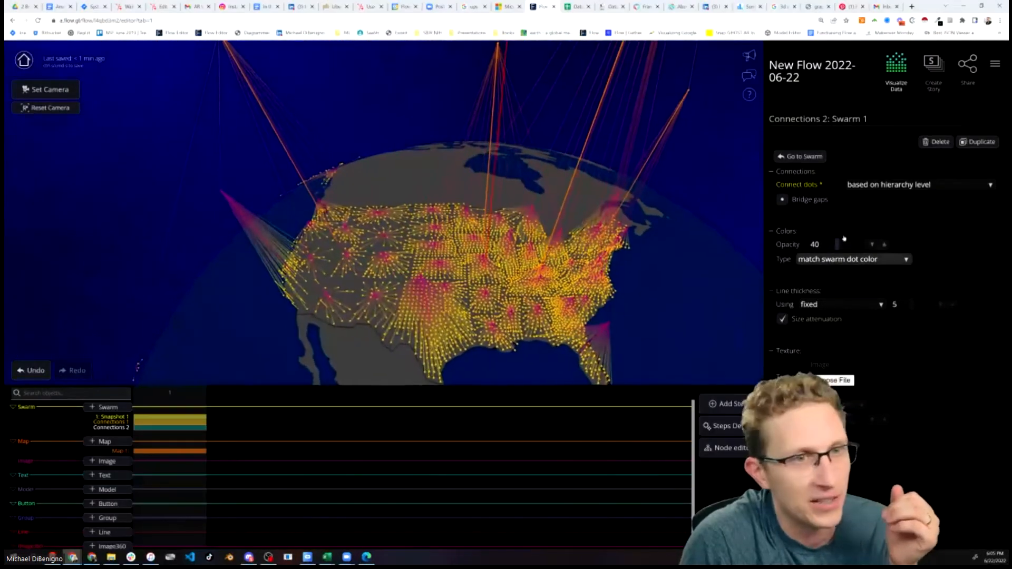
double_click(831, 244)
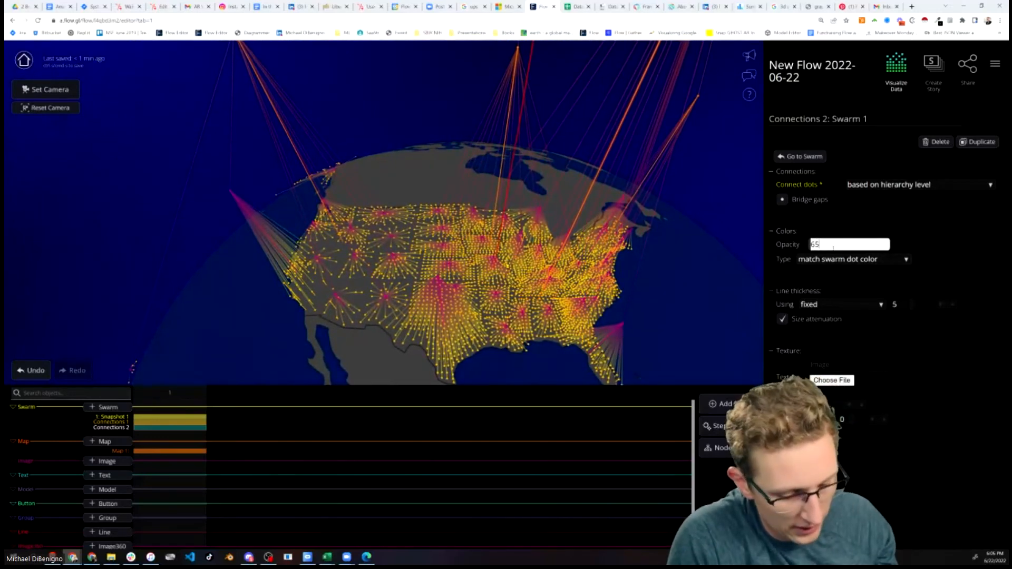
key(Tab)
Add new labels to the swarm snapshot and pick the population column to show
mouse_move(617, 279)
mouse_down()
mouse_move(579, 272)
mouse_move(559, 285)
mouse_move(499, 287)
mouse_move(618, 272)
mouse_up()
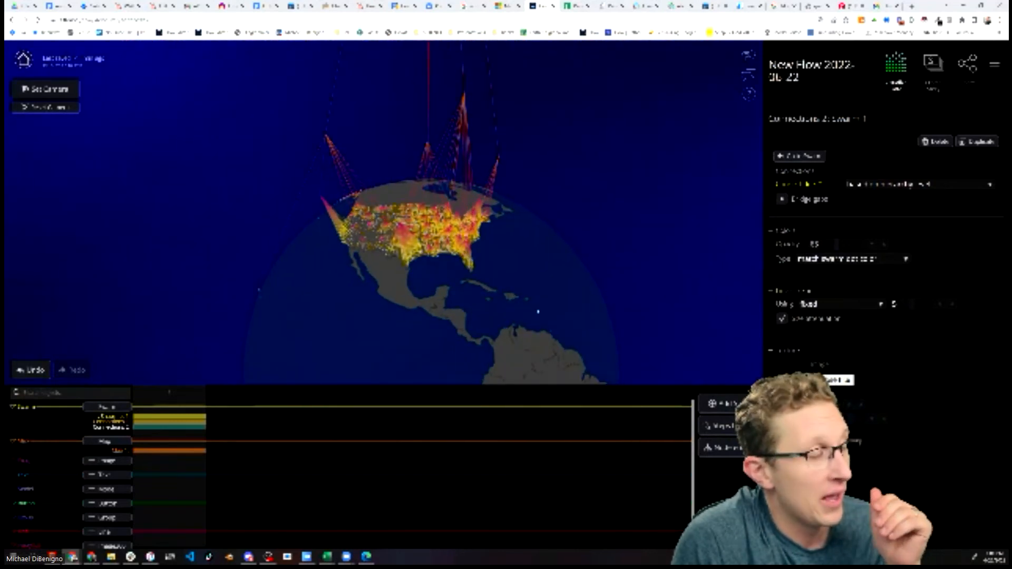
scroll(541, 312, up, 5)
drag(414, 314, 383, 348)
scroll(446, 331, down, 2)
click(169, 417)
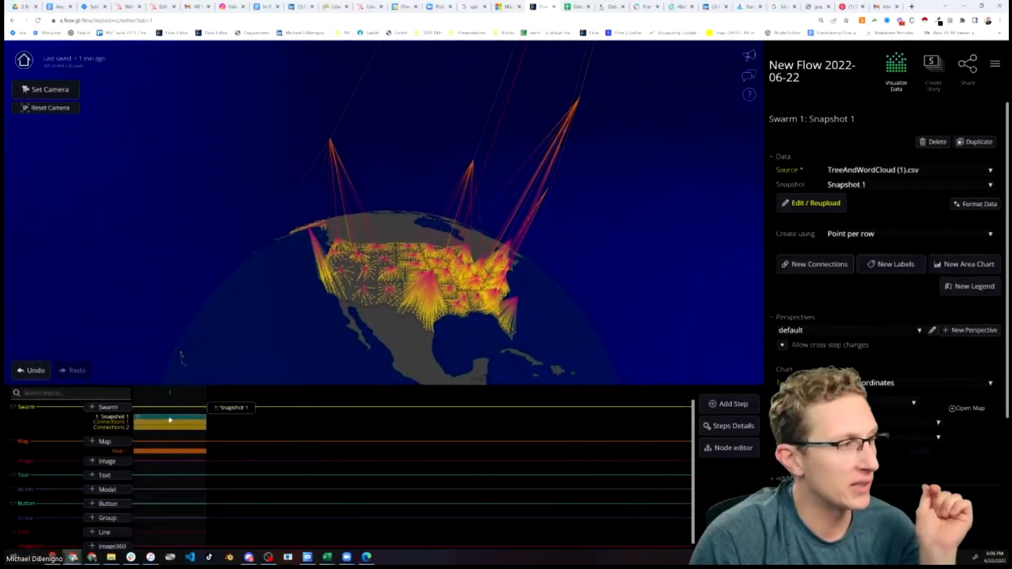
click(893, 264)
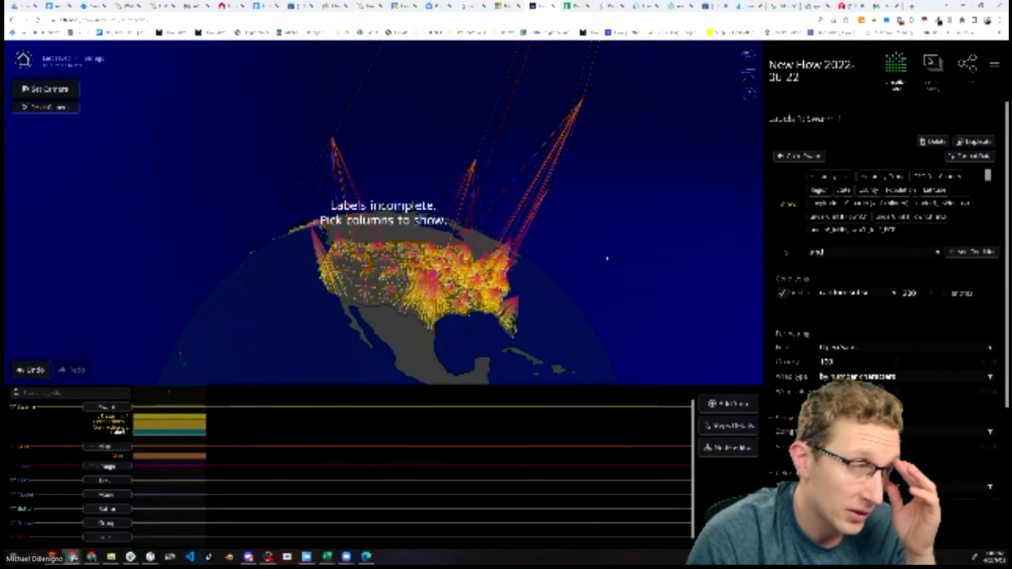
right_drag(607, 258, 569, 273)
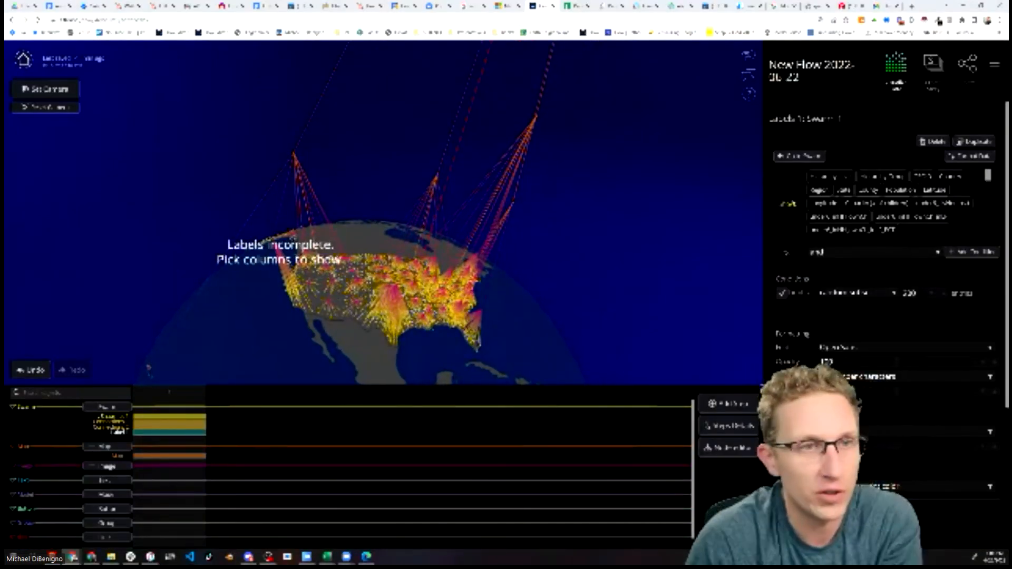
click(901, 189)
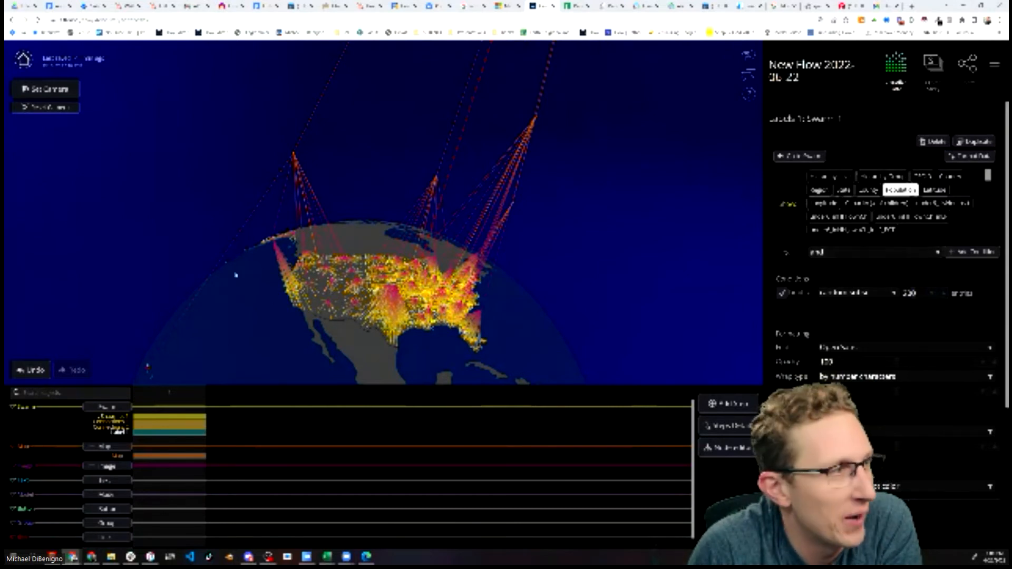
Add a label condition so labels show based on the value of Hierarchy Level
drag(397, 151, 290, 202)
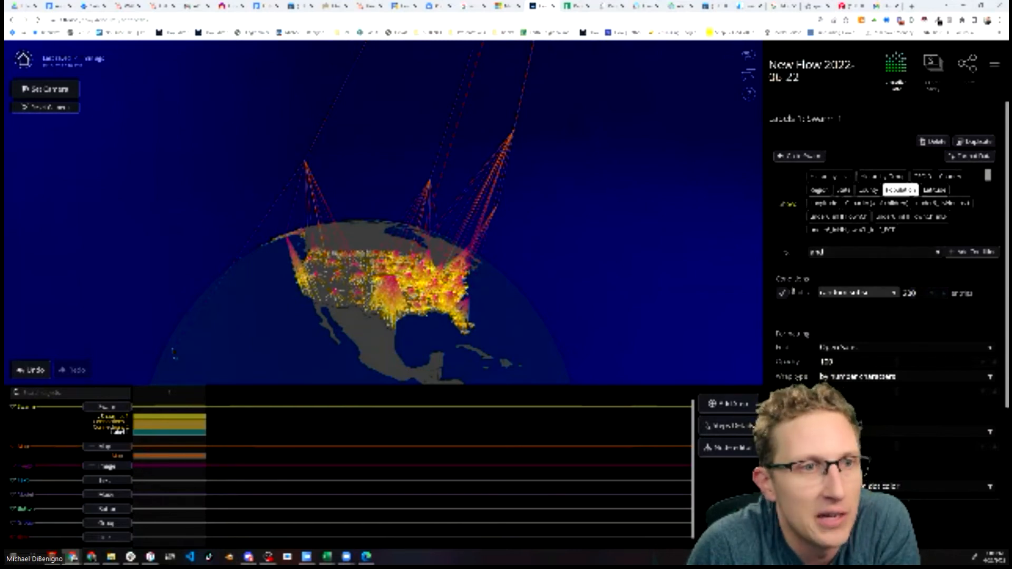
click(969, 252)
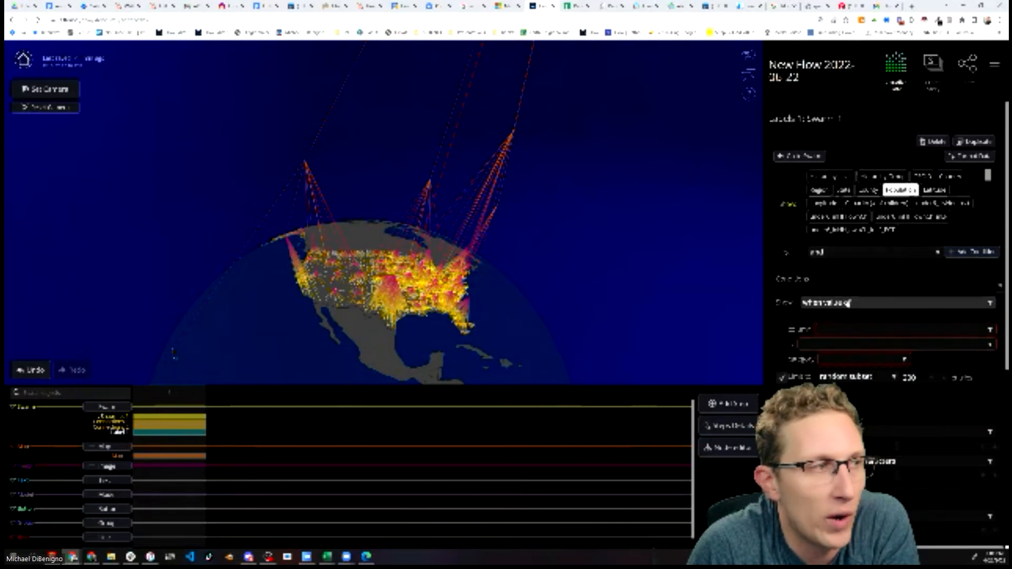
click(848, 303)
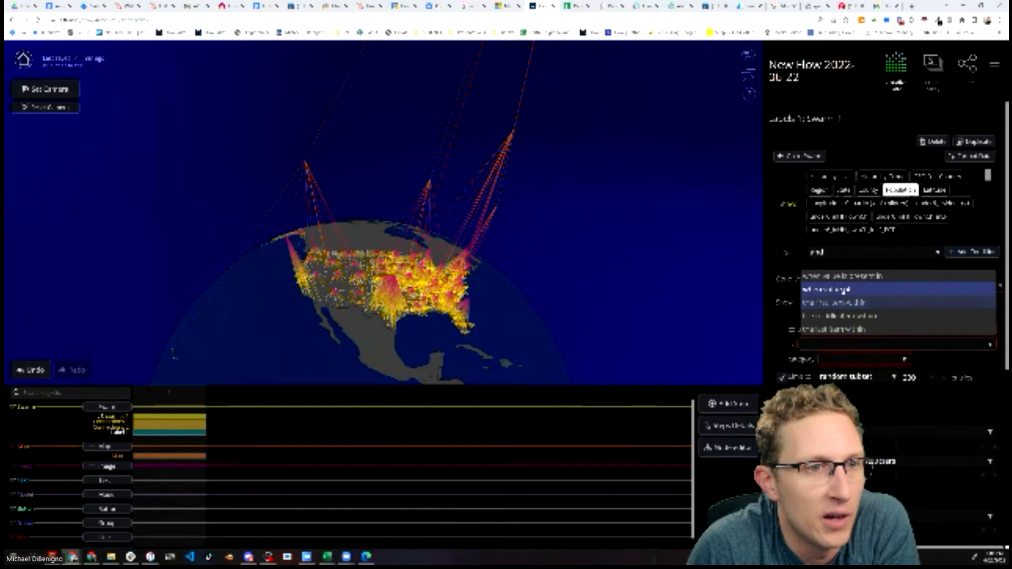
click(845, 290)
click(837, 333)
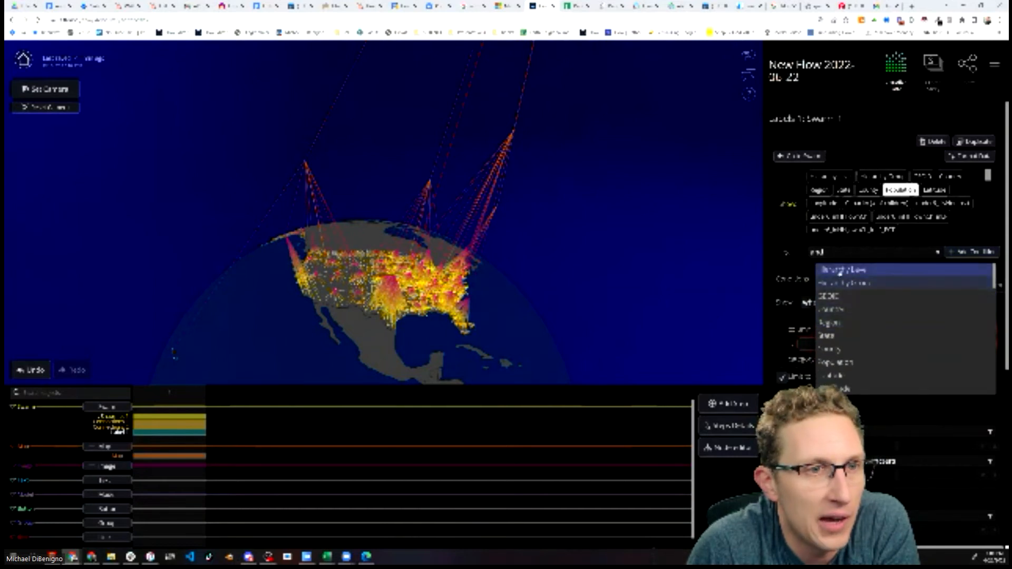
click(840, 271)
click(837, 345)
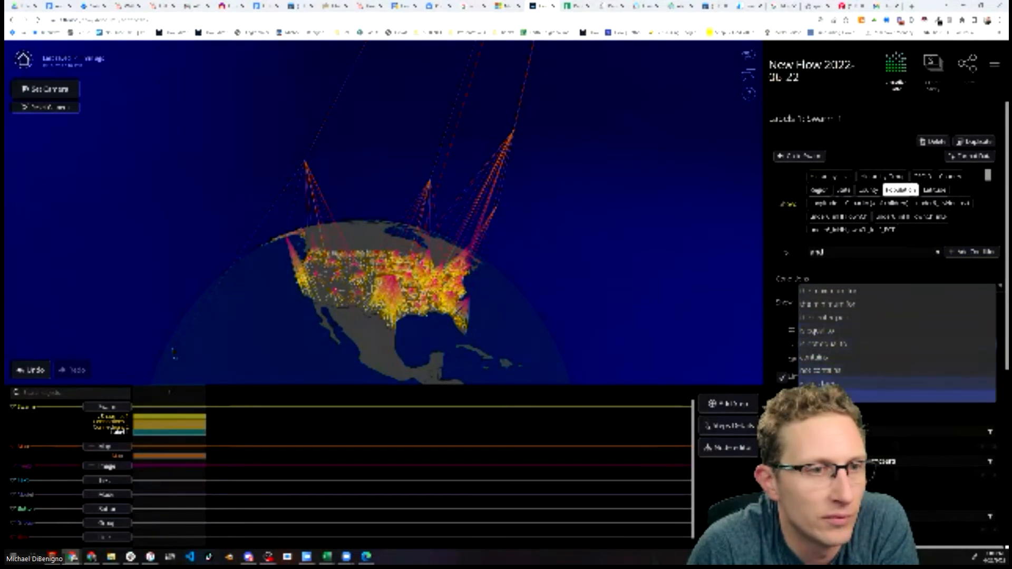
click(830, 381)
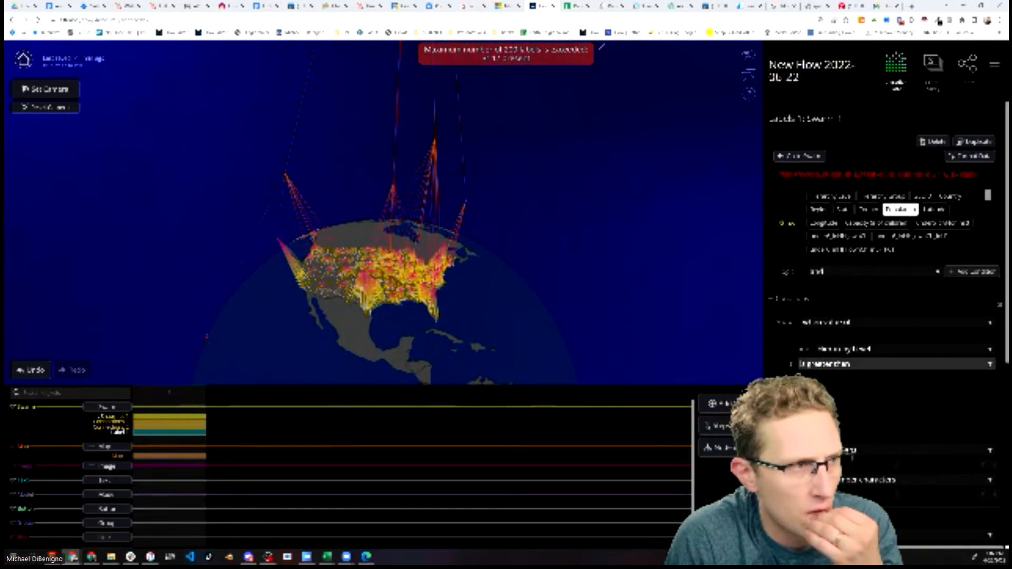
click(838, 364)
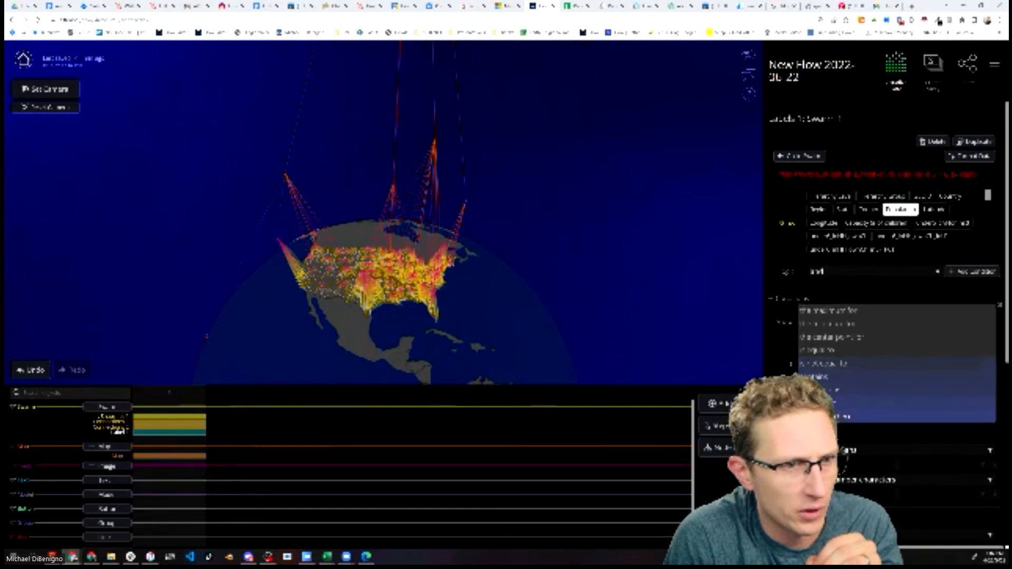
click(839, 403)
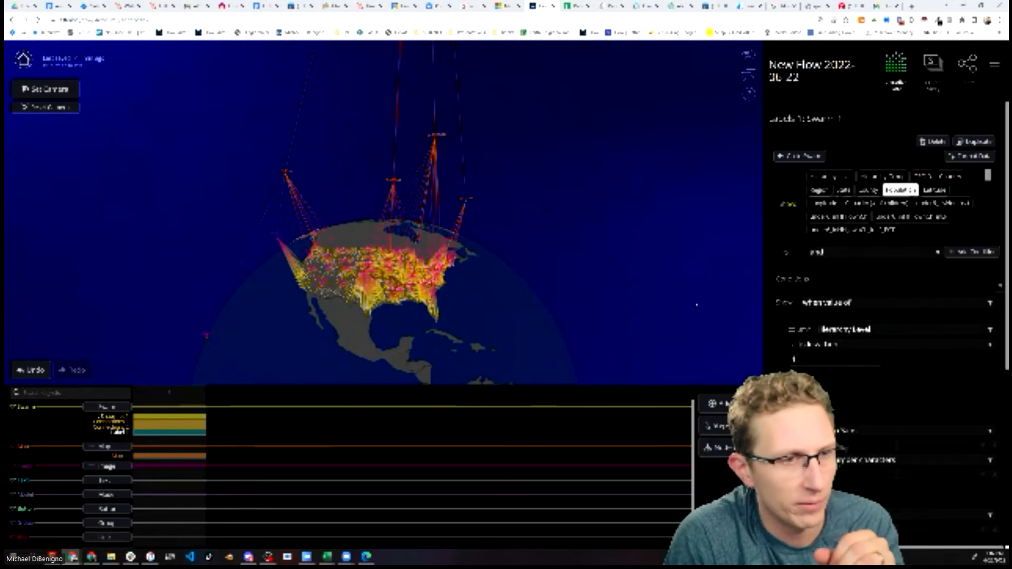
Orbit and zoom around the globe to examine the labels on the hierarchy peaks
drag(538, 255, 609, 333)
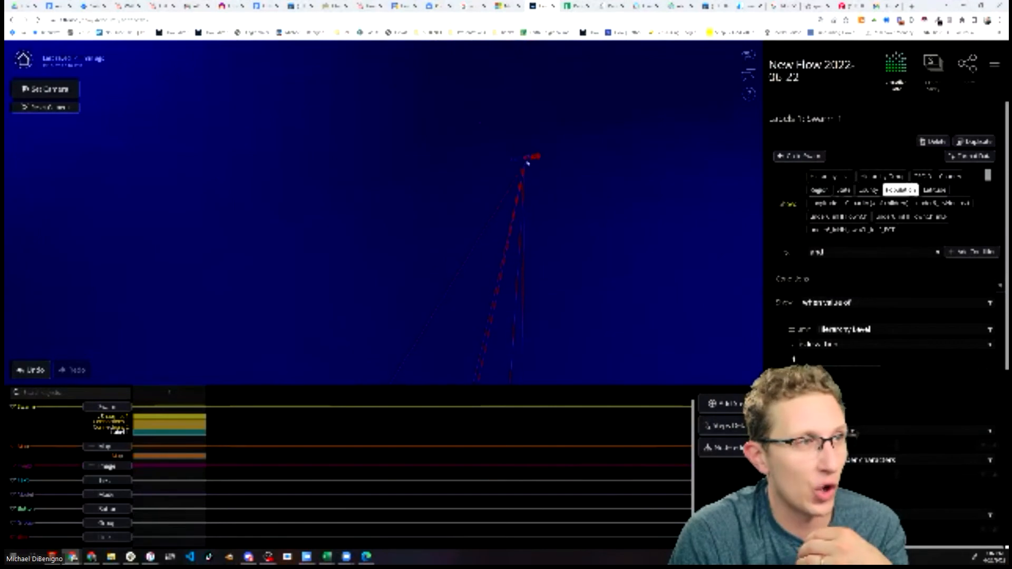
drag(581, 180, 590, 260)
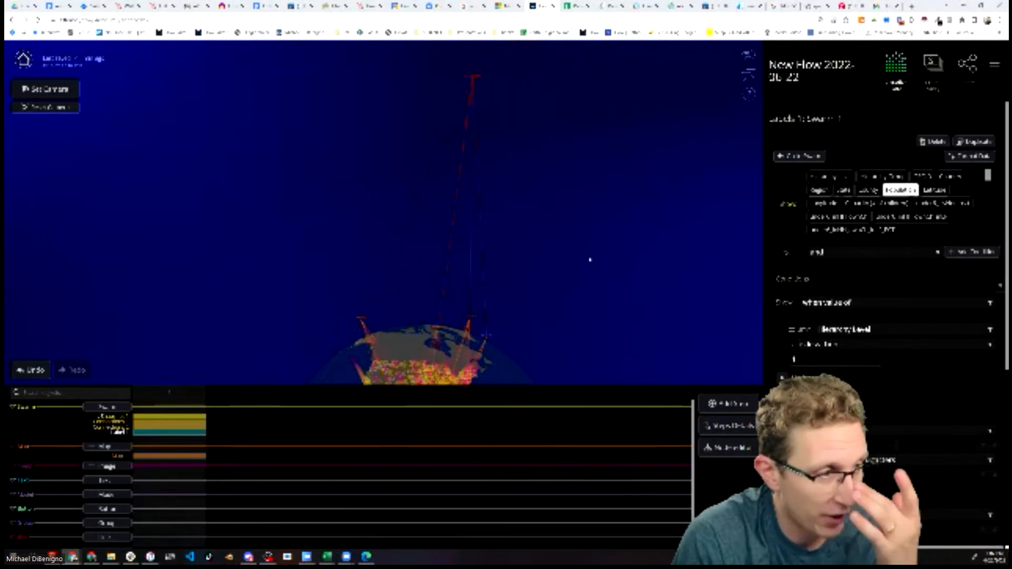
right_drag(590, 260, 591, 220)
scroll(562, 287, up, 3)
right_drag(562, 287, 580, 183)
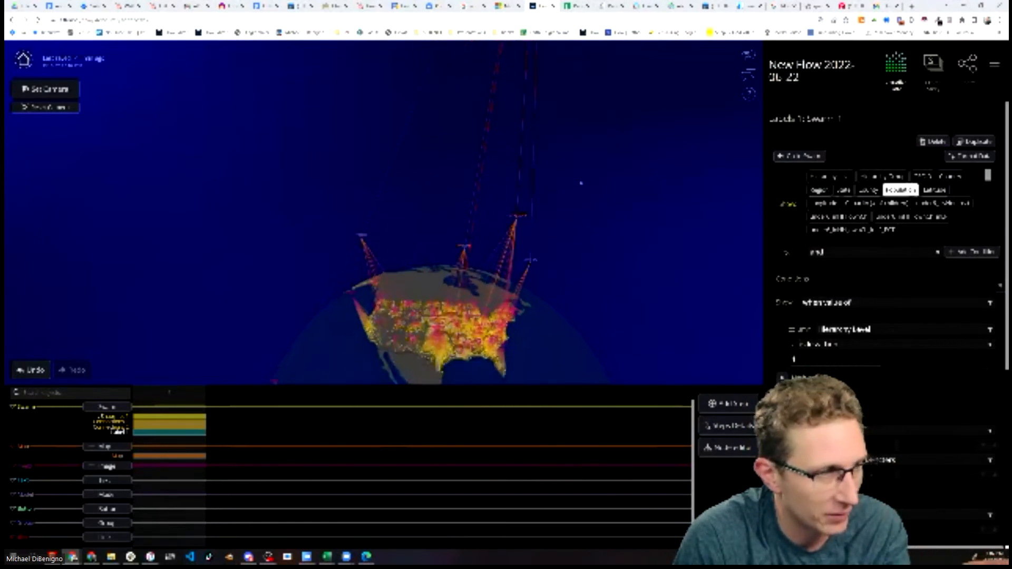
scroll(610, 314, up, 4)
right_drag(624, 334, 623, 289)
drag(623, 289, 542, 258)
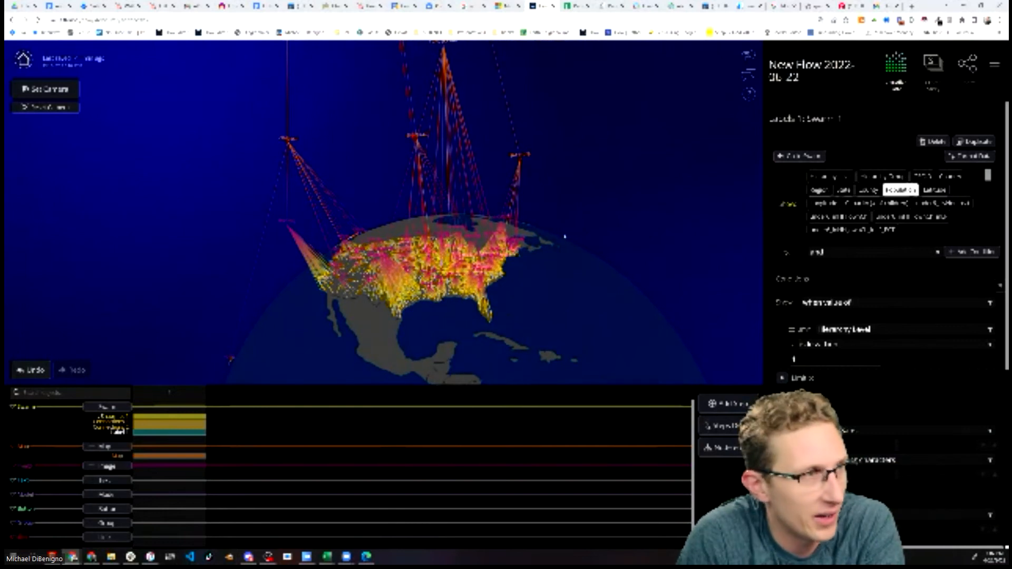
Set the rounding and precision of the label values in the data format settings
click(970, 156)
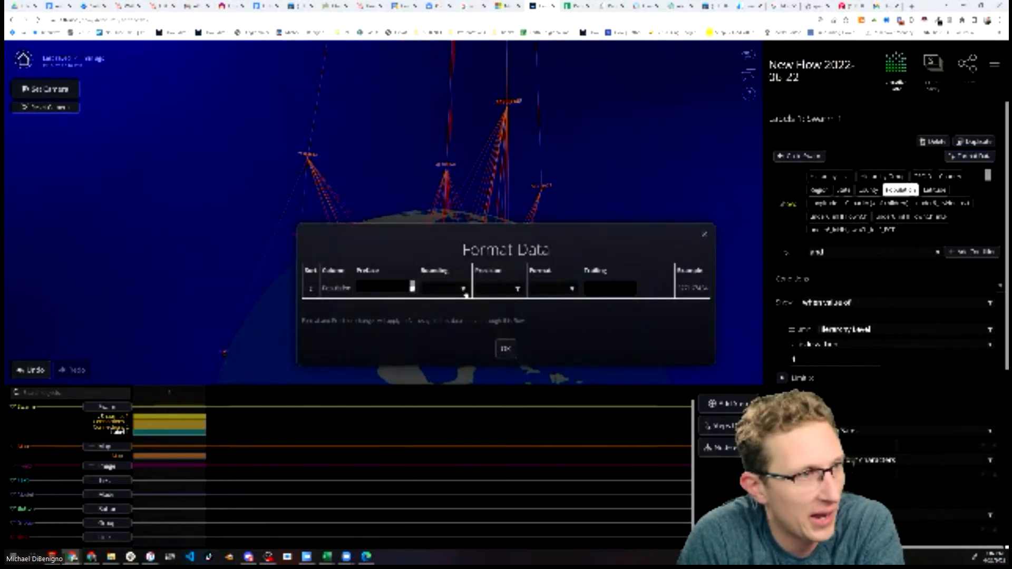
click(441, 290)
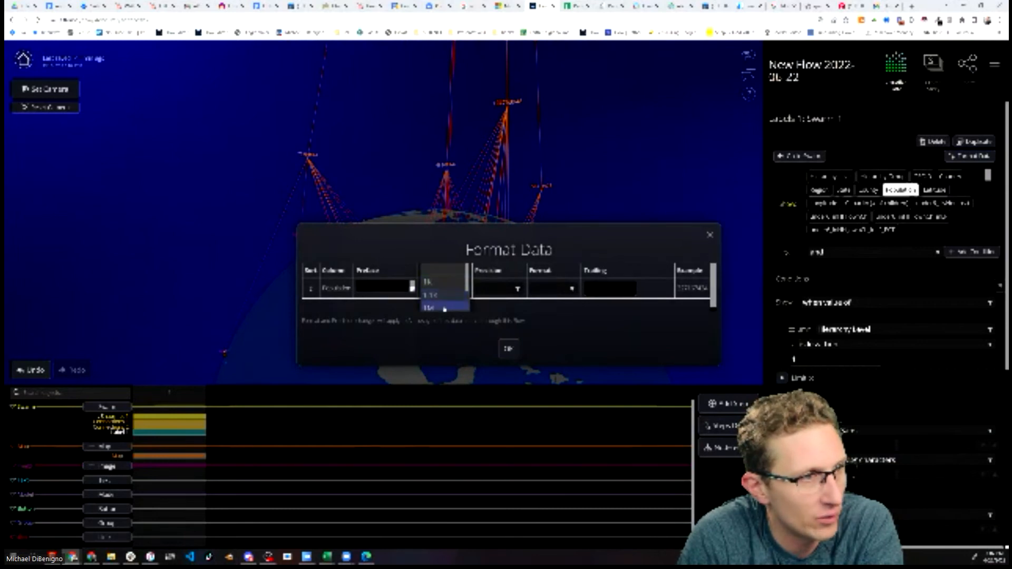
click(444, 308)
click(512, 292)
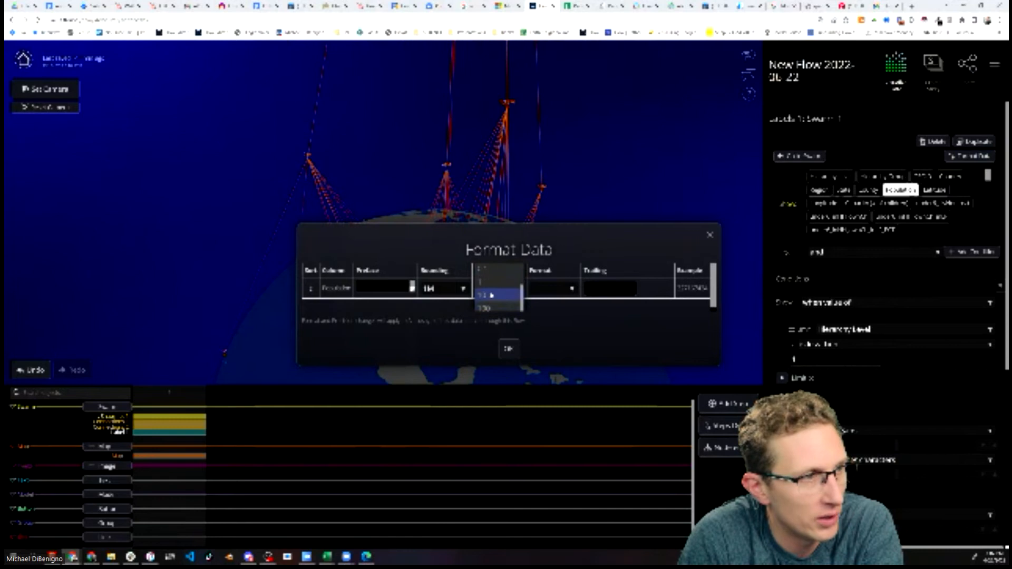
click(506, 350)
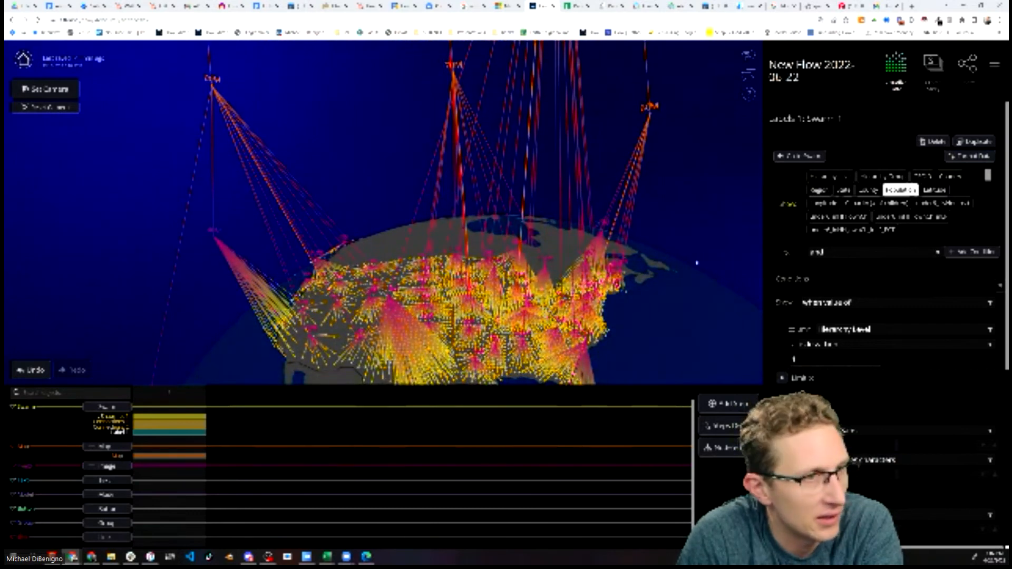
Adjust the label values' number precision twice in the data format settings and reselect the swarm snapshot
click(991, 158)
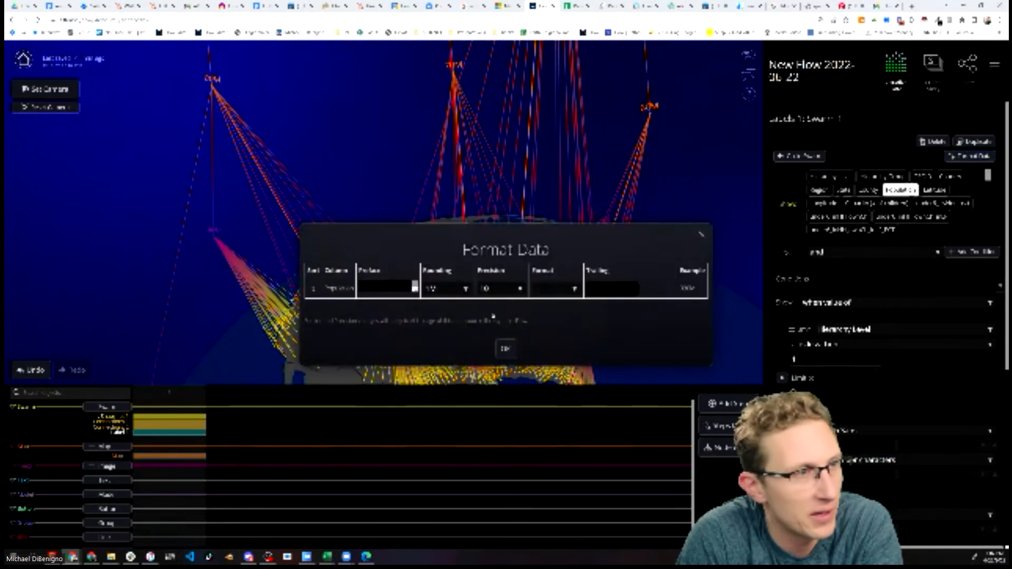
click(497, 289)
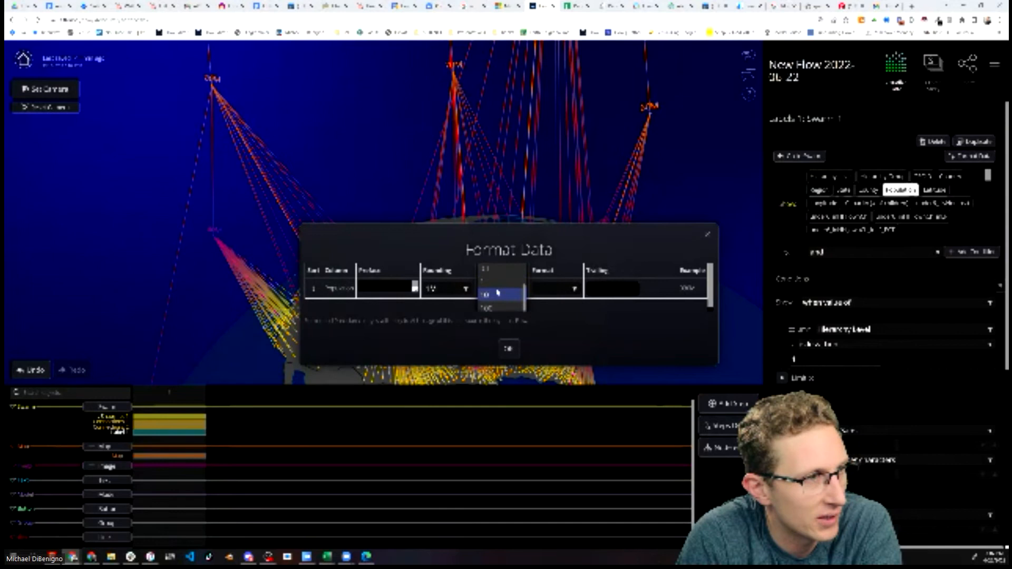
click(498, 271)
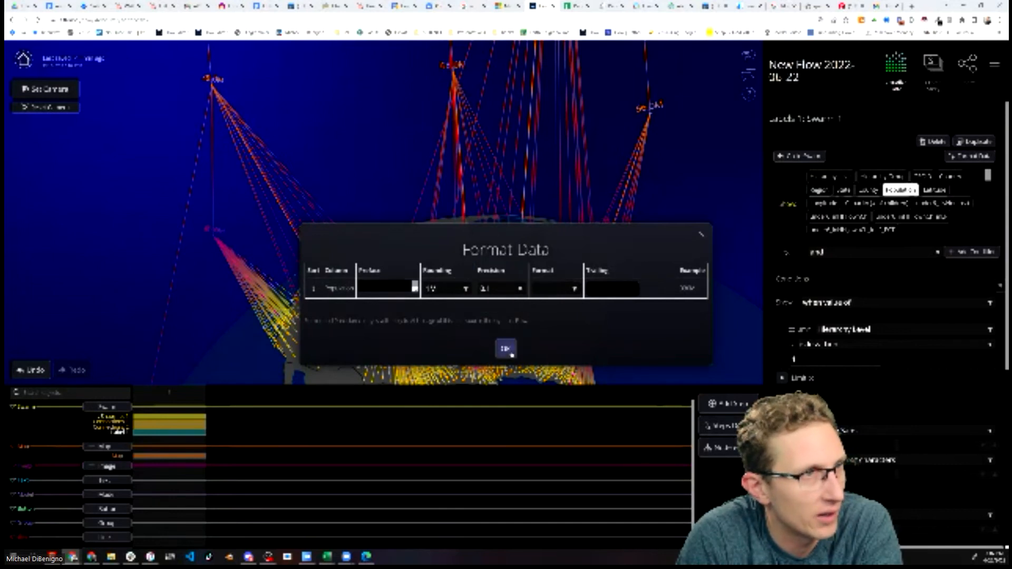
click(506, 349)
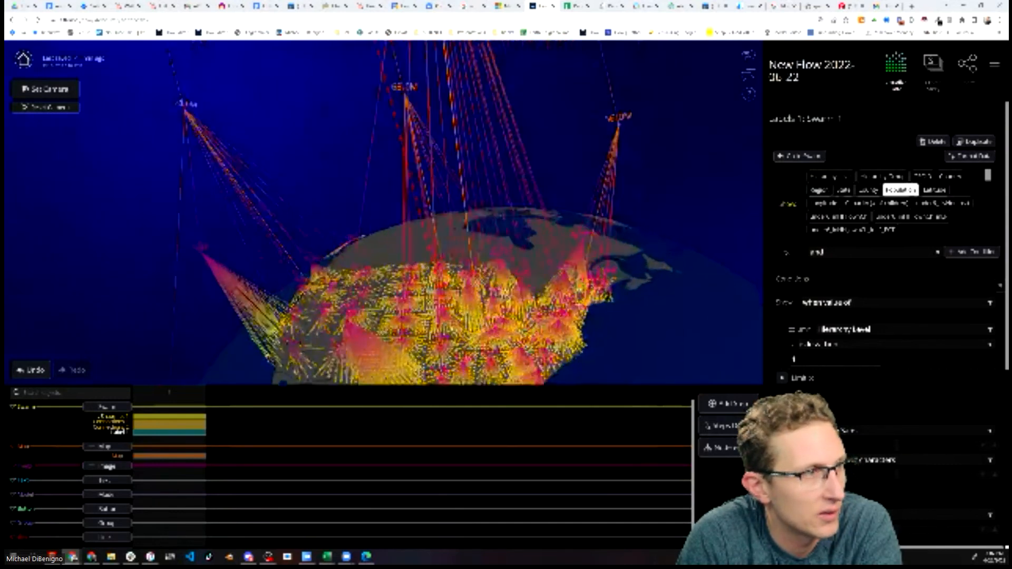
click(970, 156)
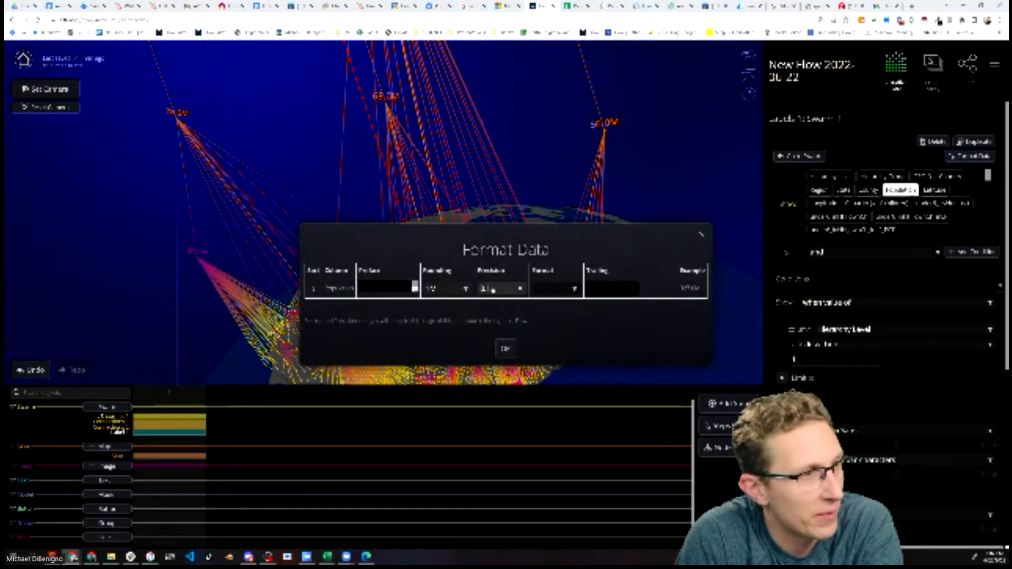
click(492, 289)
click(492, 309)
click(507, 349)
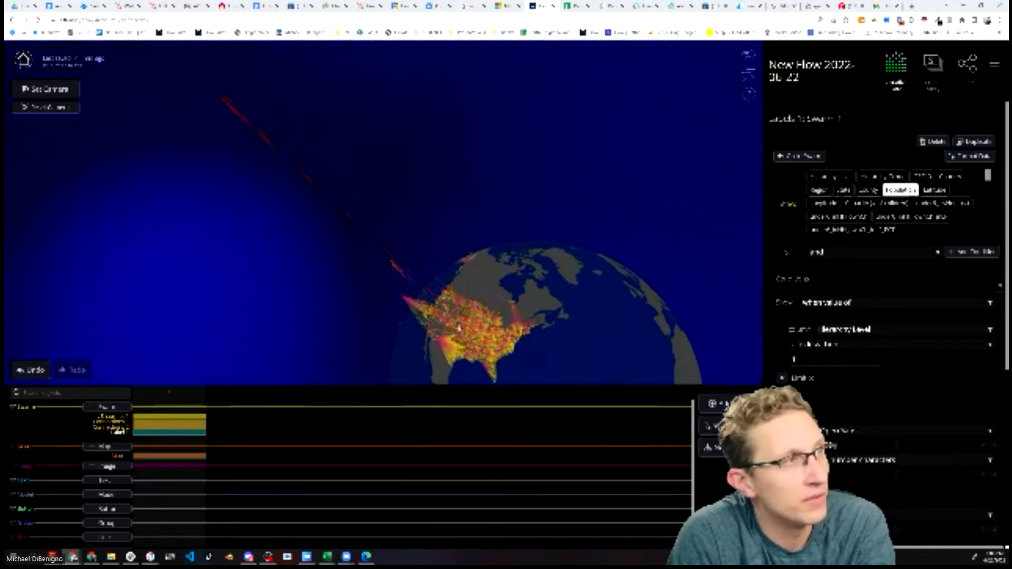
click(173, 420)
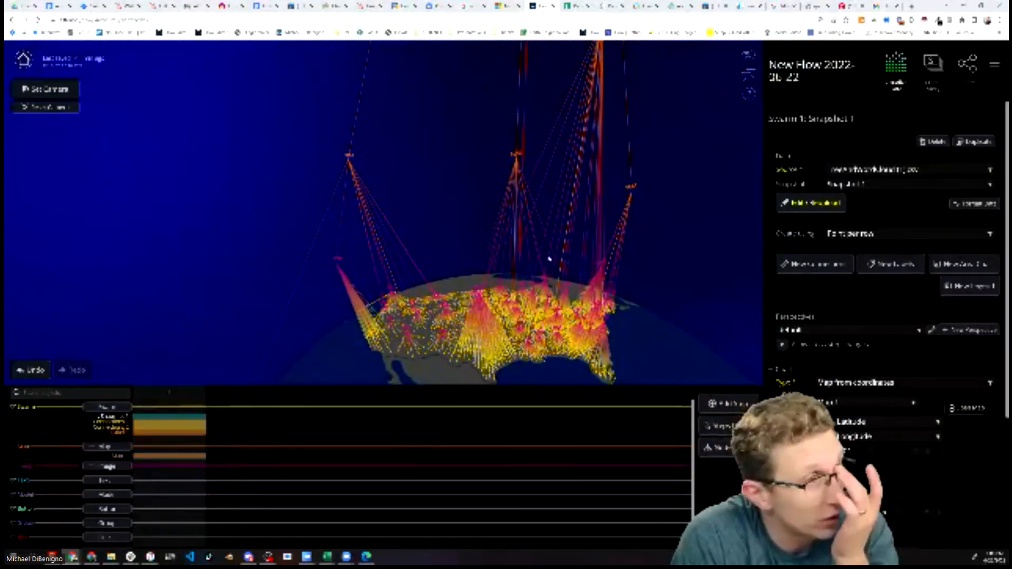
Size the swarm snapshot's points by scaling Population values from 3 to 80
click(165, 426)
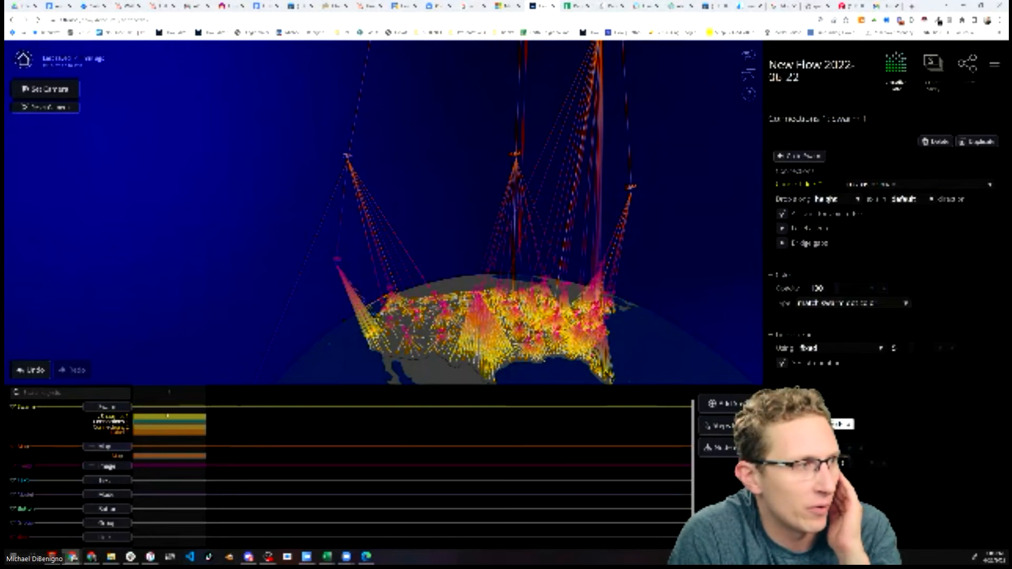
click(170, 420)
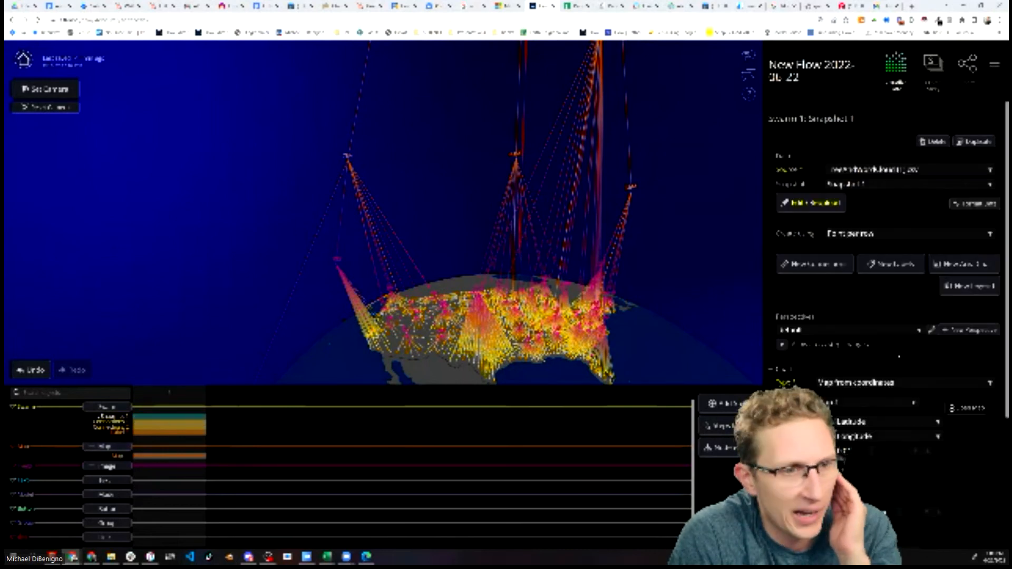
scroll(888, 365, down, 3)
click(831, 356)
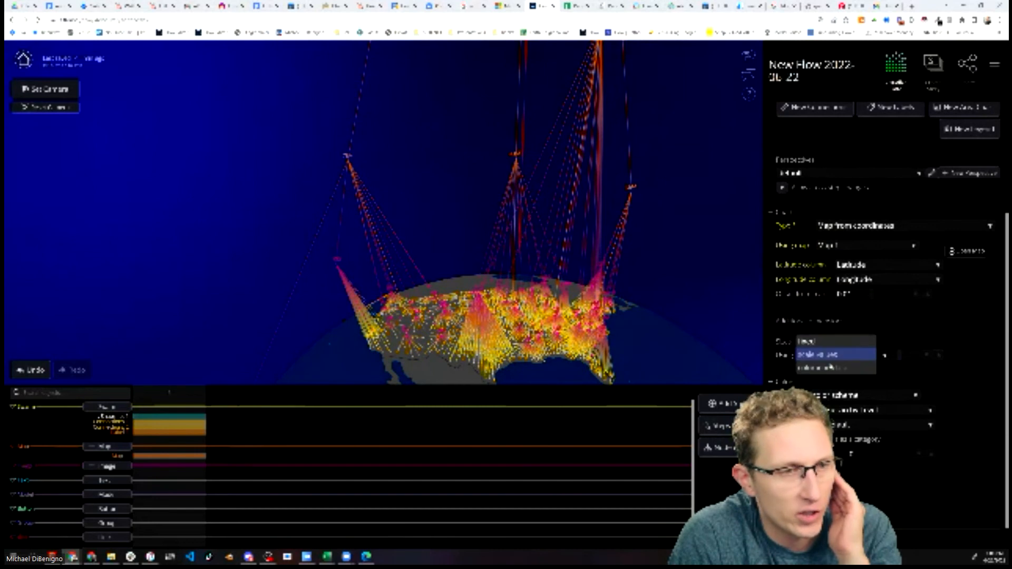
click(832, 356)
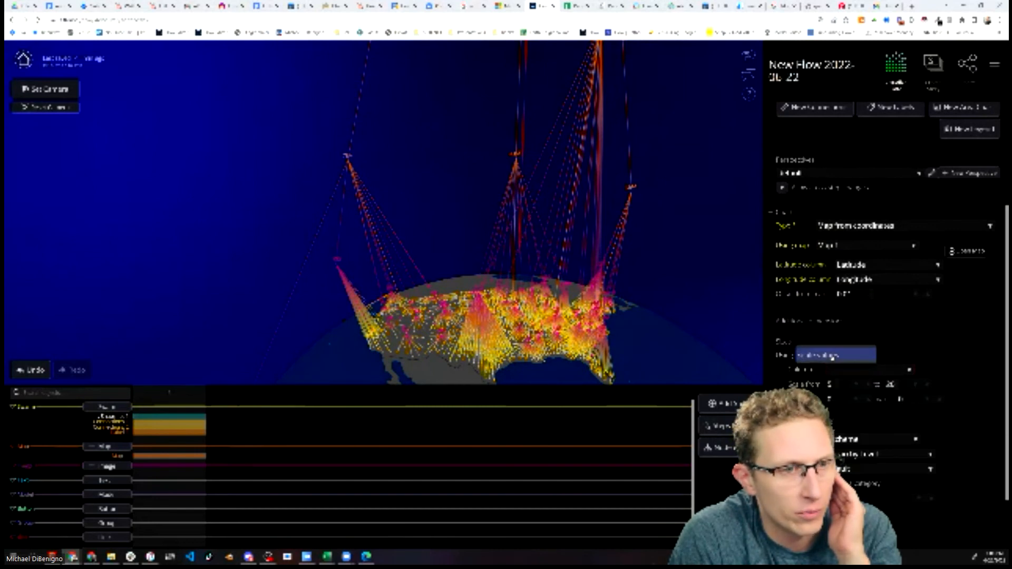
click(870, 372)
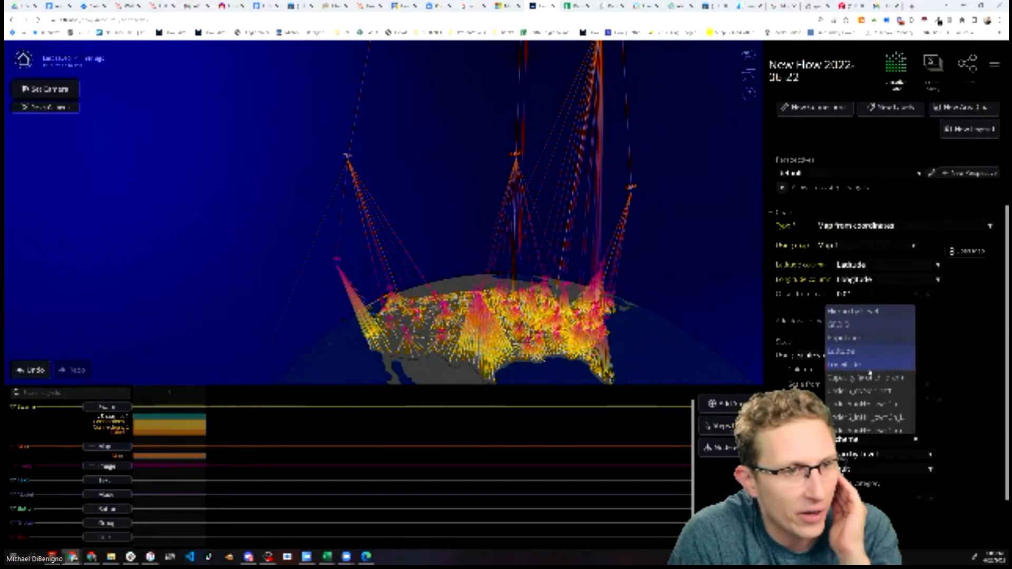
click(866, 337)
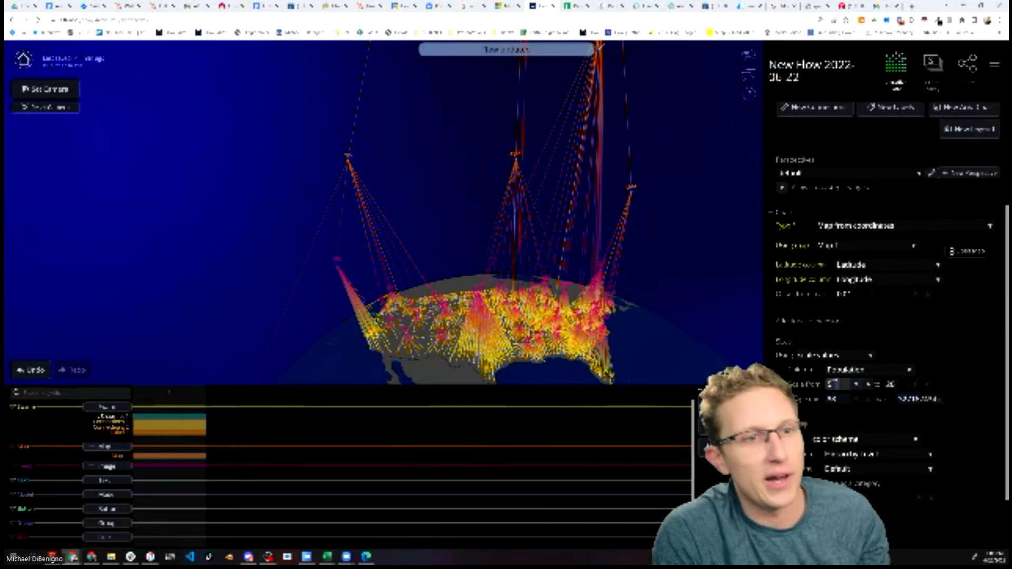
click(833, 385)
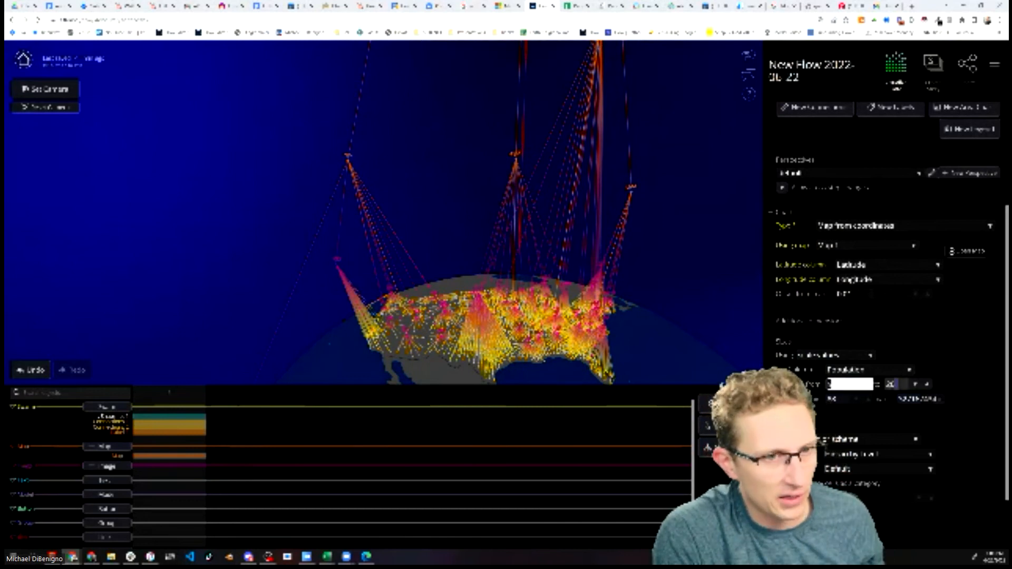
text(3)
click(692, 346)
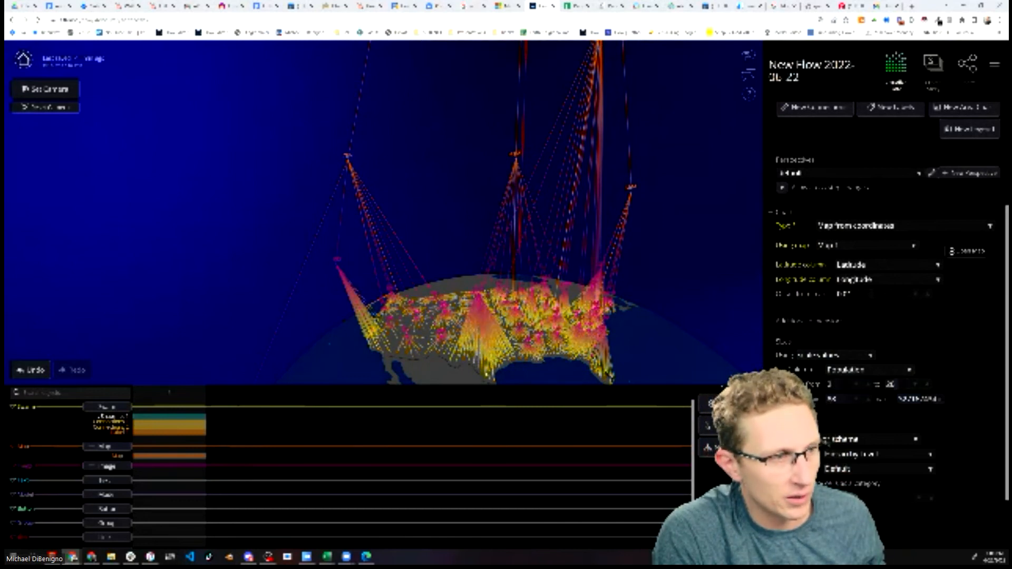
click(896, 384)
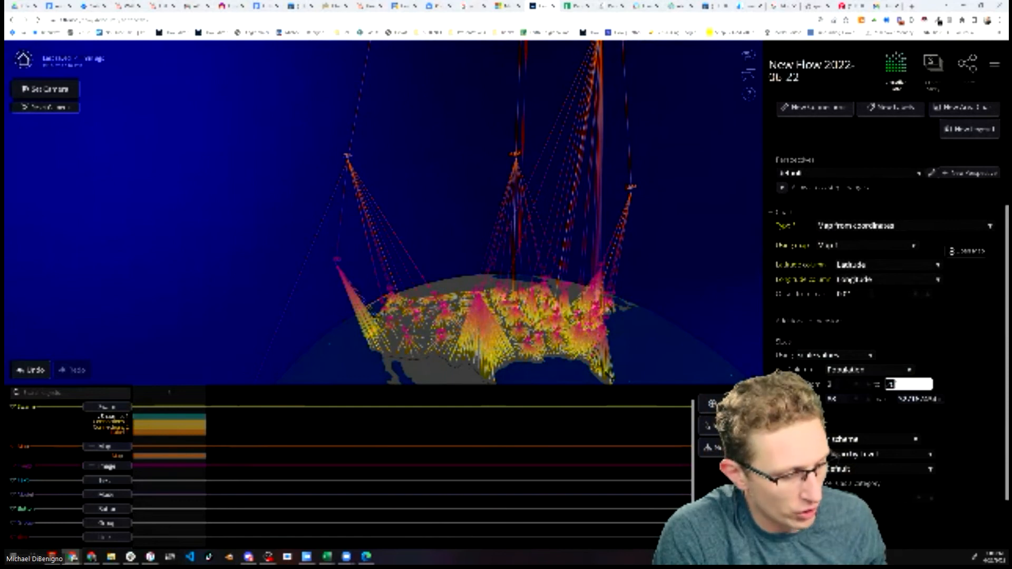
click(714, 310)
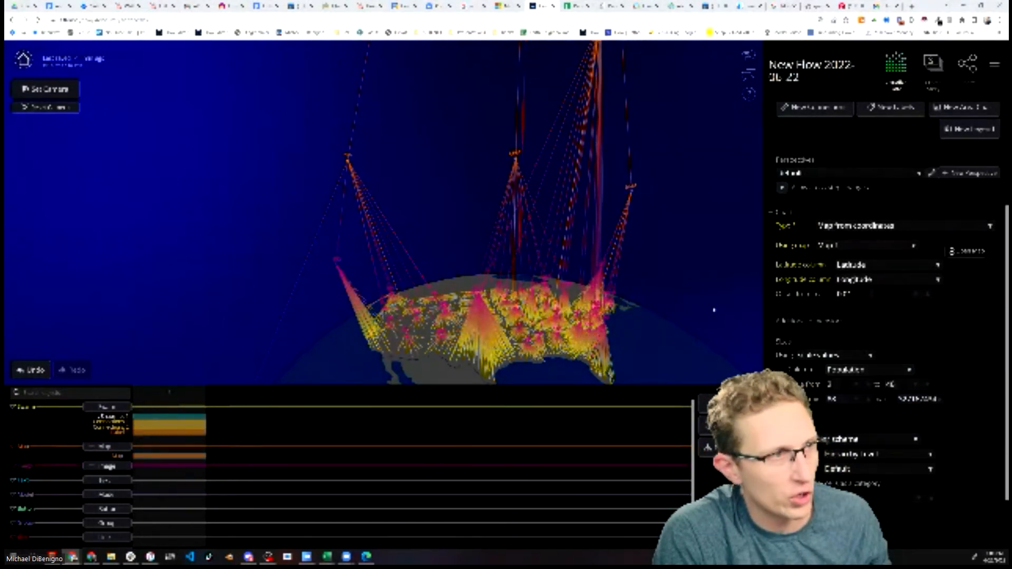
double_click(891, 384)
text(80)
click(705, 321)
Orbit and zoom around the map to examine the resized points
scroll(668, 312, down, 5)
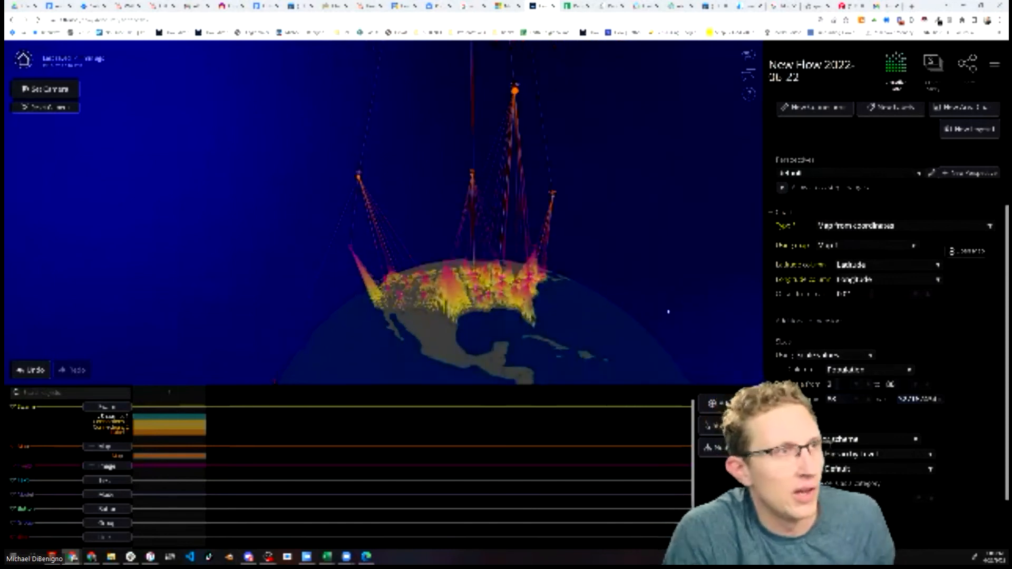
right_drag(628, 150, 583, 310)
scroll(580, 306, down, 3)
scroll(464, 221, up, 1)
scroll(504, 298, up, 4)
right_drag(576, 377, 566, 278)
scroll(499, 277, up, 5)
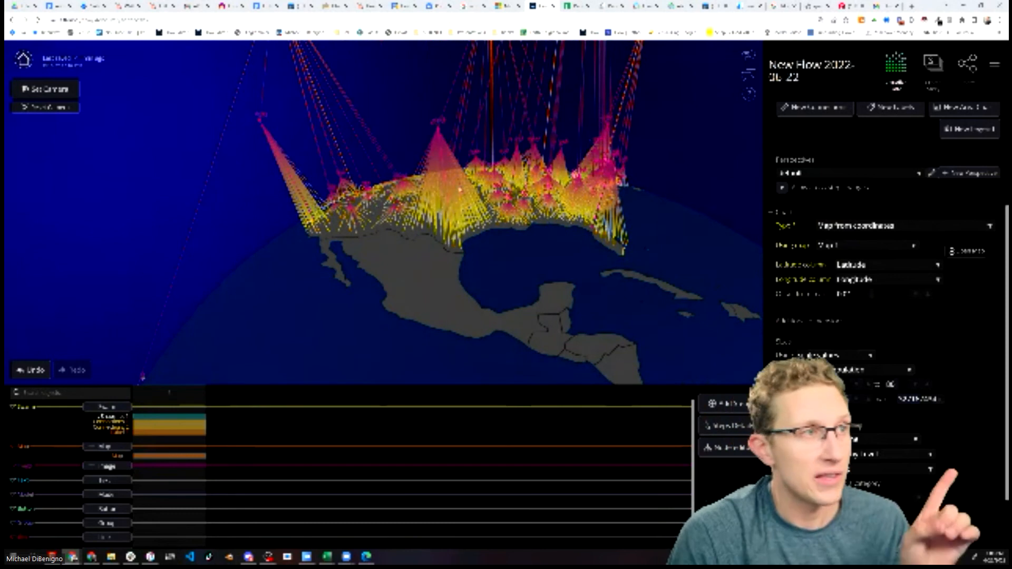
scroll(497, 301, up, 4)
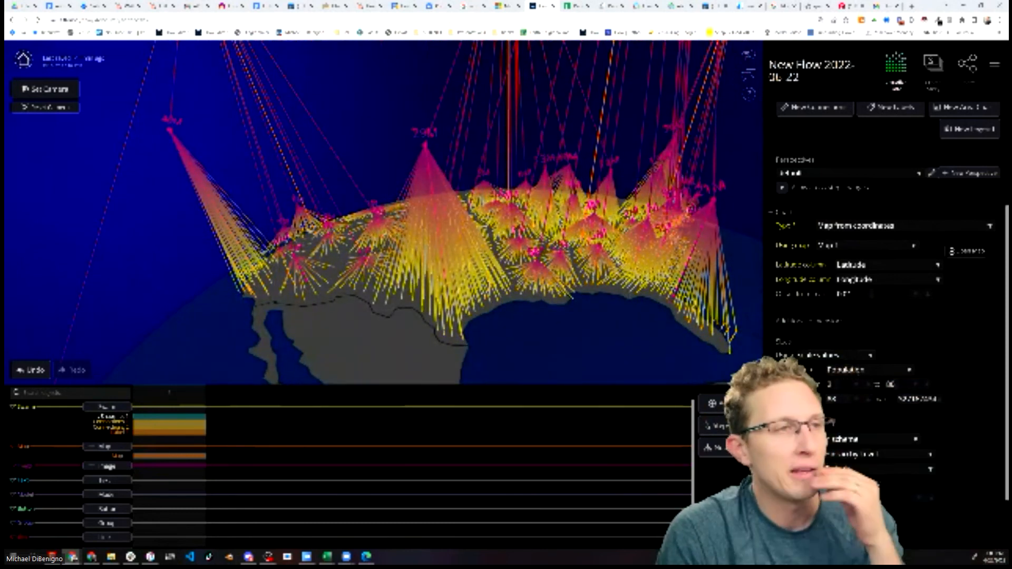
scroll(598, 291, down, 3)
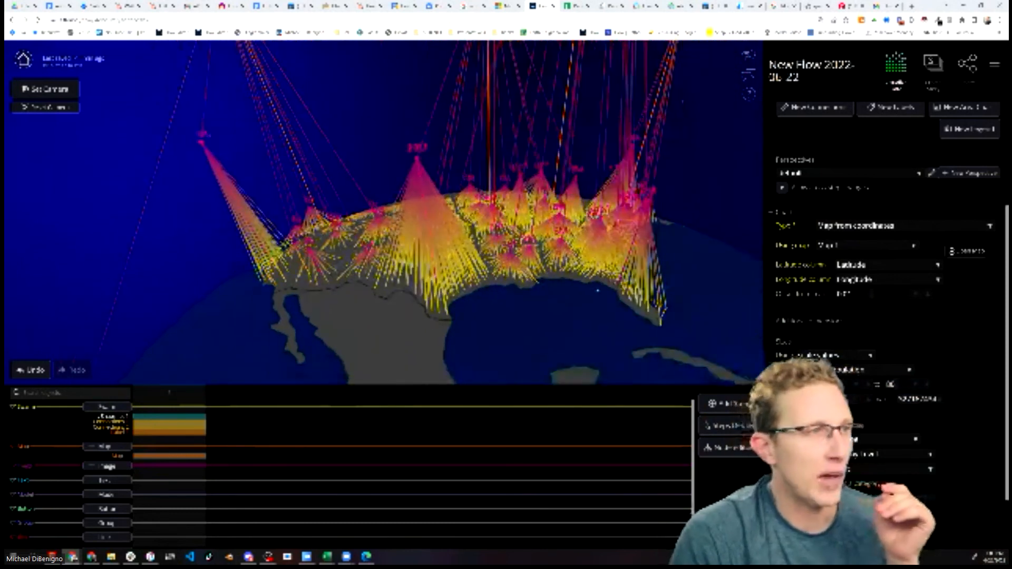
Switch the hierarchy connections' width setting to match domains
click(171, 428)
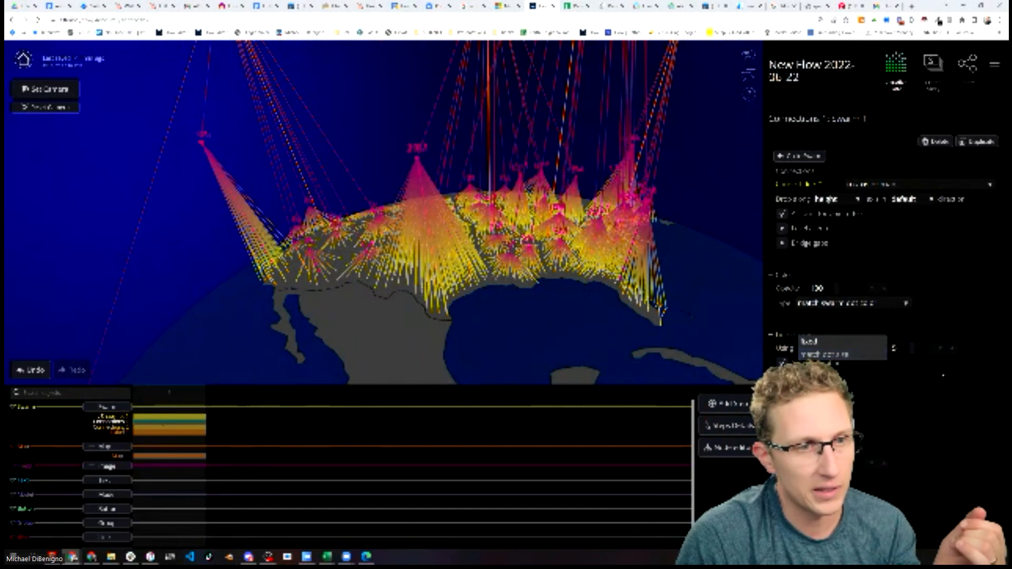
click(839, 354)
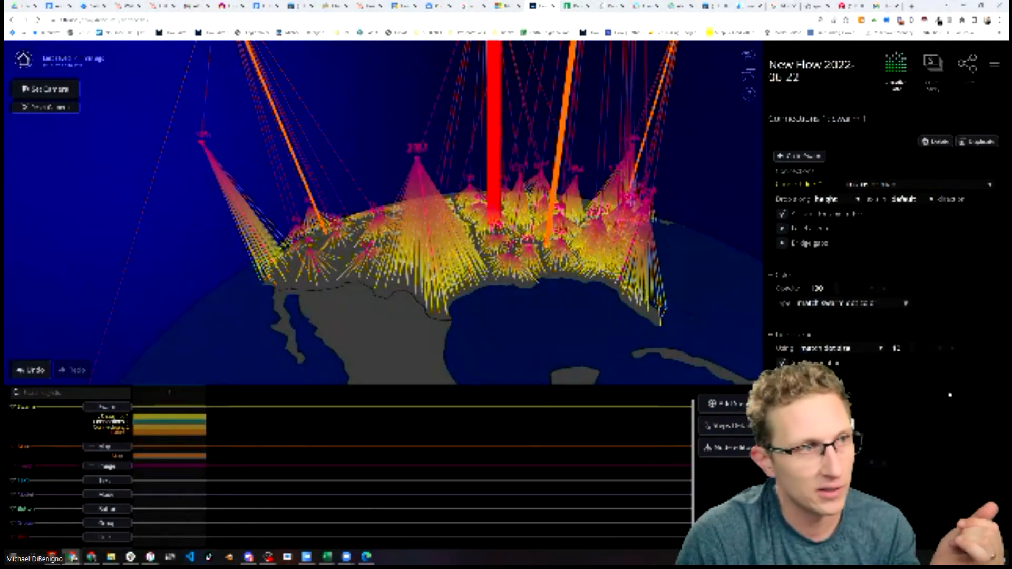
drag(579, 295, 507, 213)
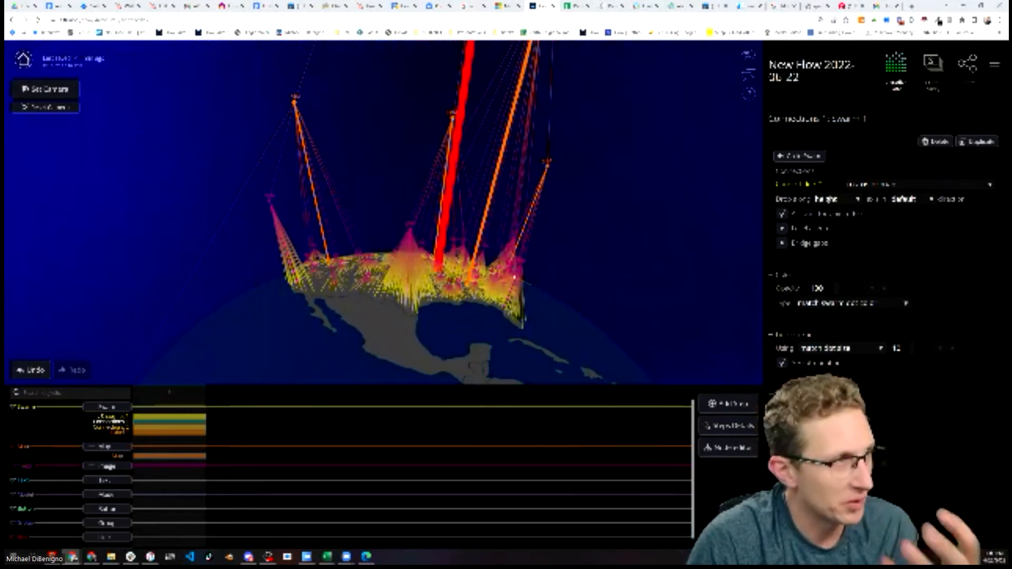
drag(582, 295, 574, 314)
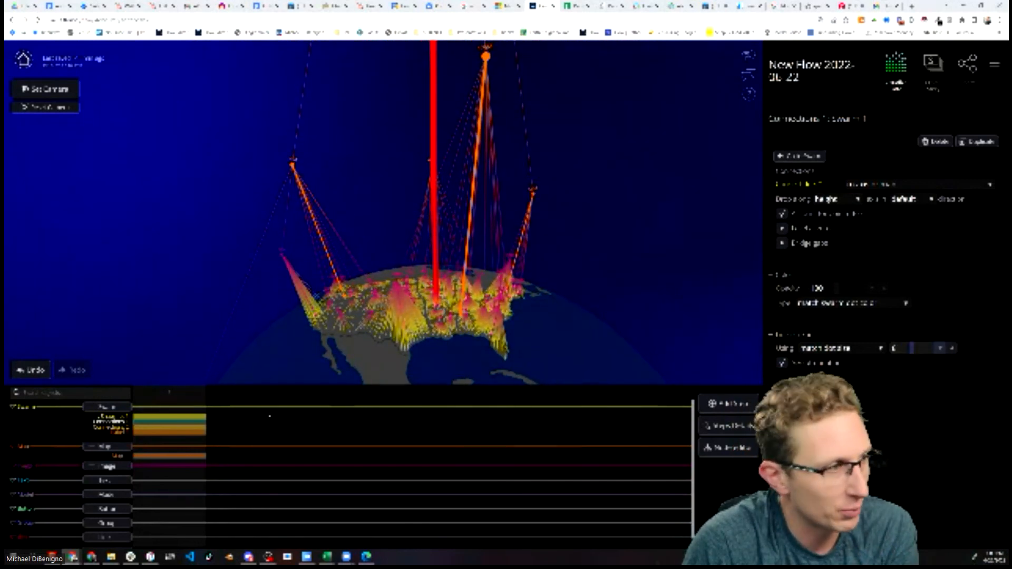
Set the swarm snapshot's point size scale maximum to 60
click(181, 419)
scroll(889, 323, down, 3)
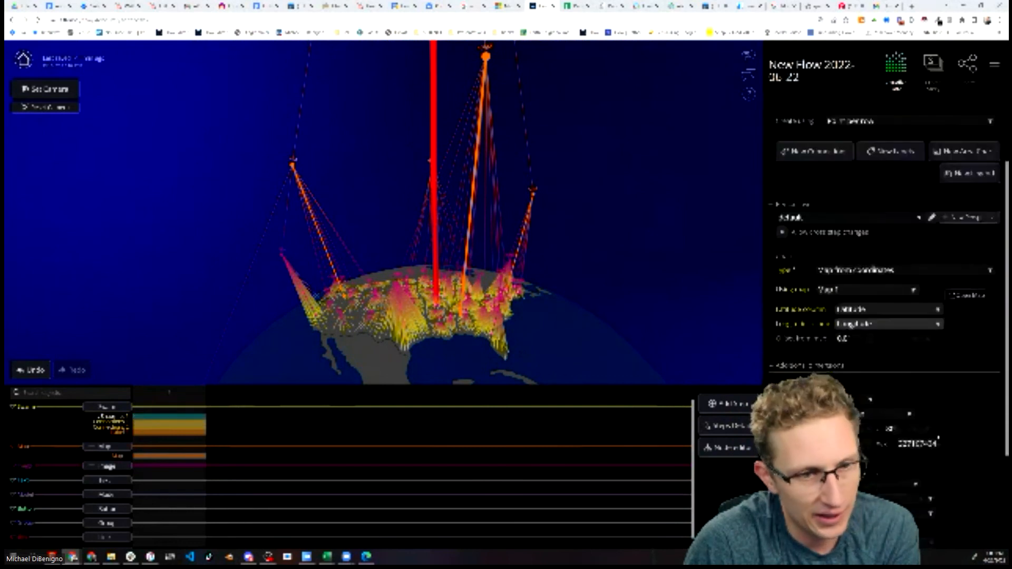
text(6)
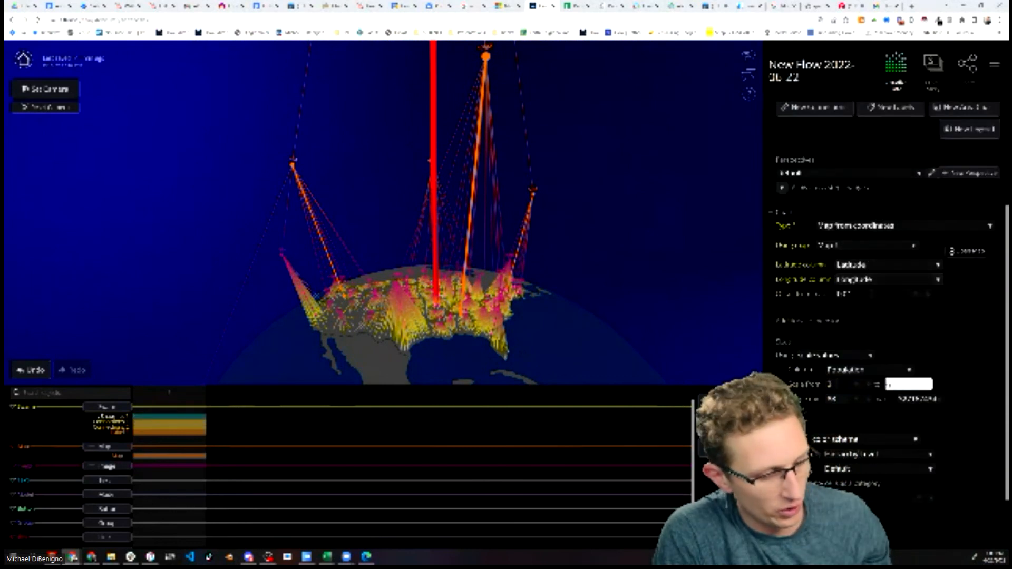
text(0)
click(686, 303)
Orbit and zoom out around the globe to examine the connections and point sizes
scroll(592, 346, down, 2)
scroll(596, 347, up, 4)
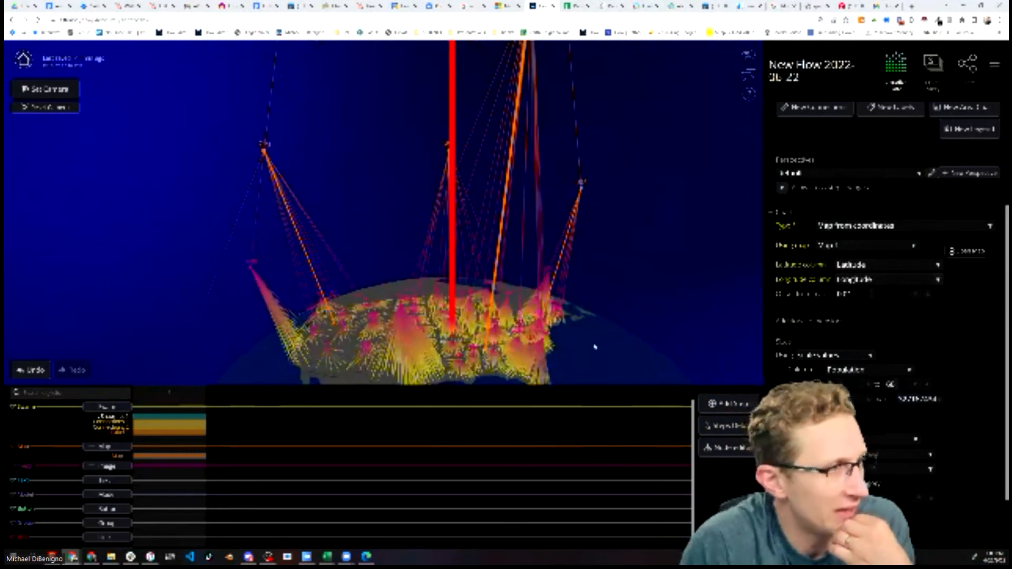
drag(580, 333, 619, 330)
scroll(619, 330, down, 2)
drag(531, 314, 599, 181)
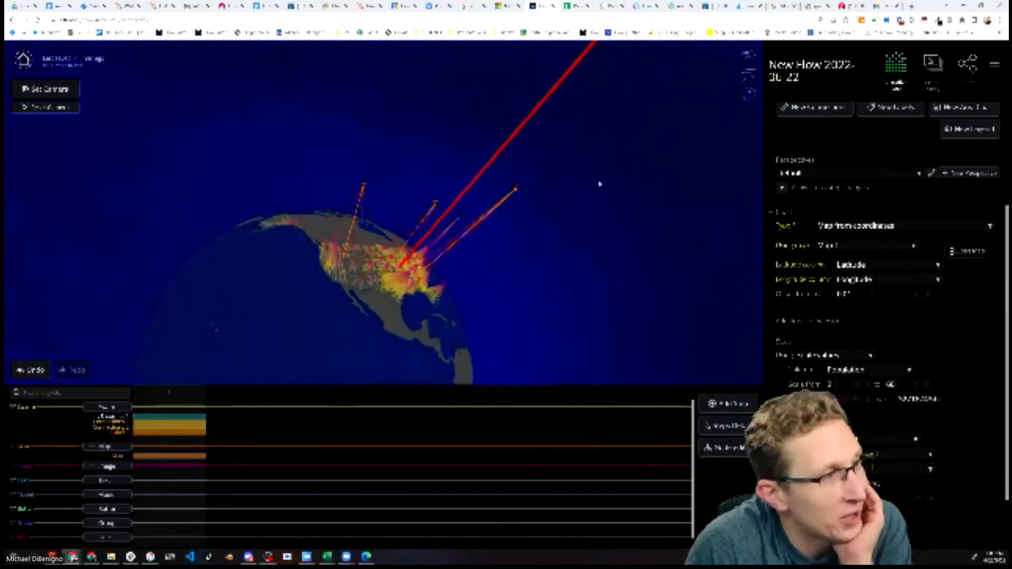
drag(583, 321, 517, 348)
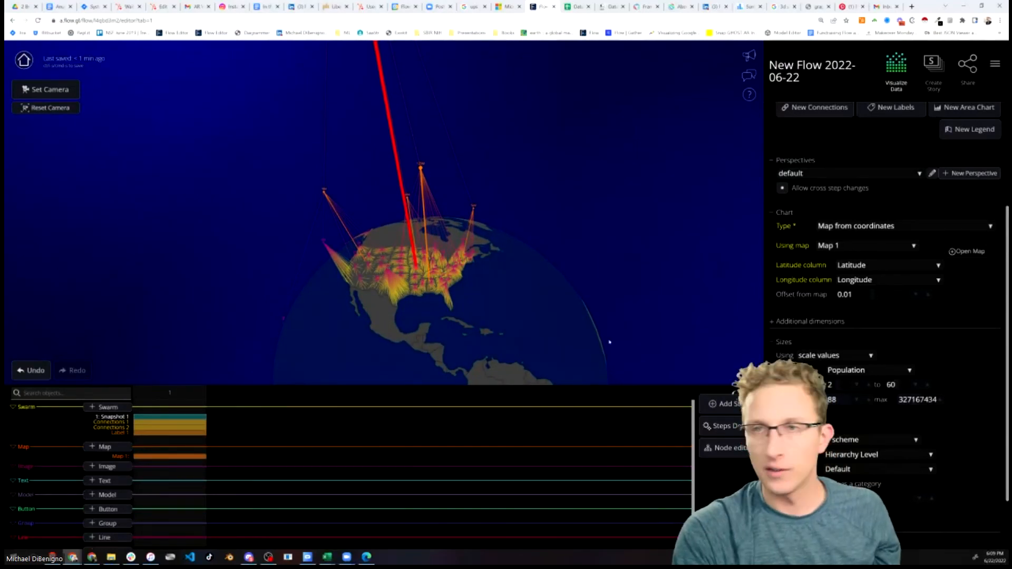